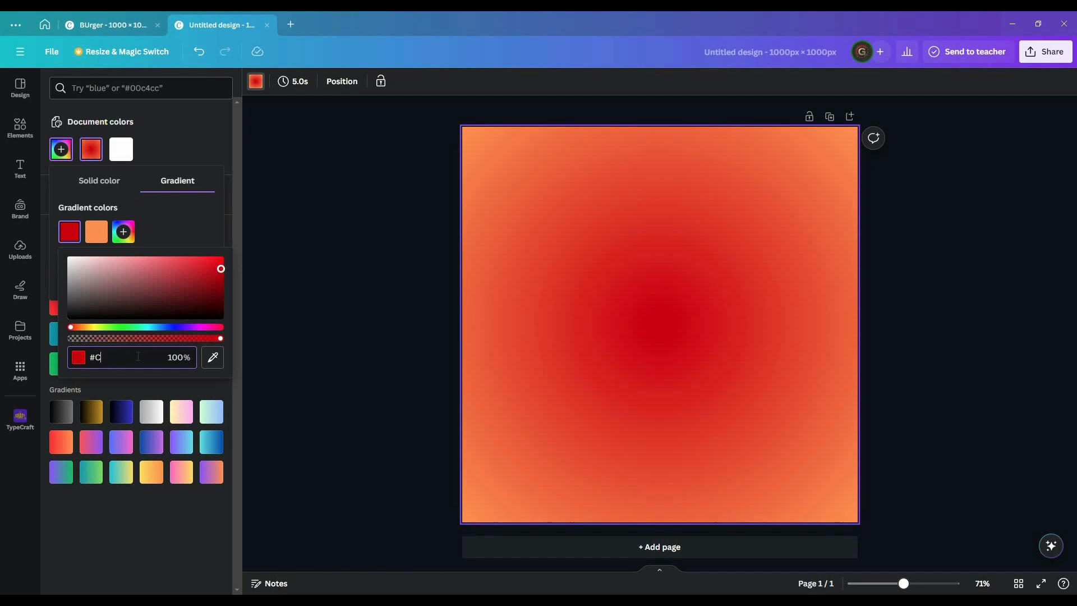
# - Set the radial background gradient's first colour to #C50062 and its second colour to a darker magenta
pyautogui.write('5')
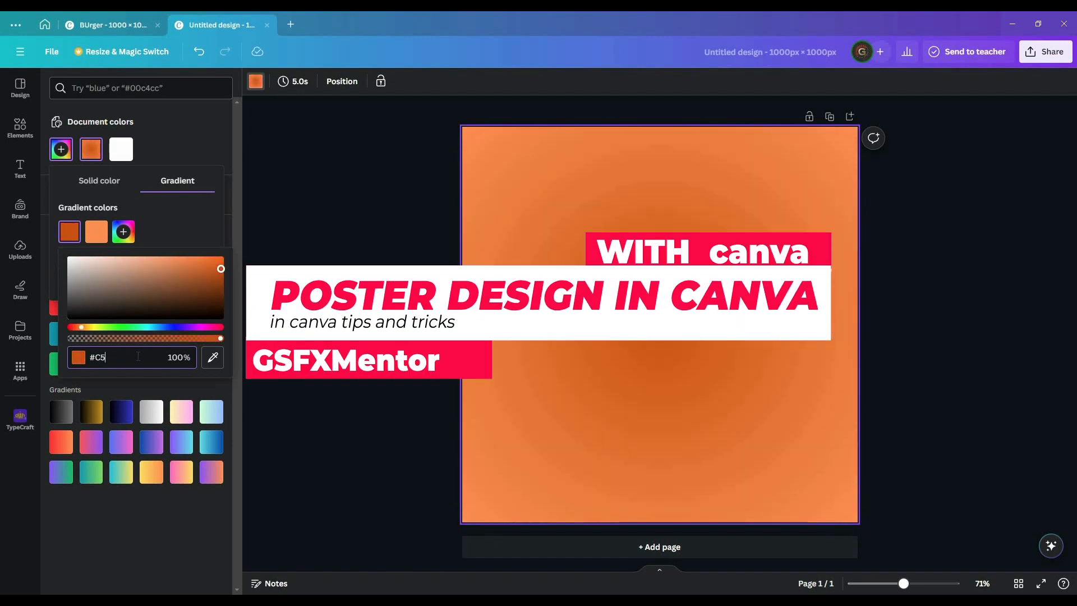
pyautogui.write('0062')
pyautogui.press('Return')
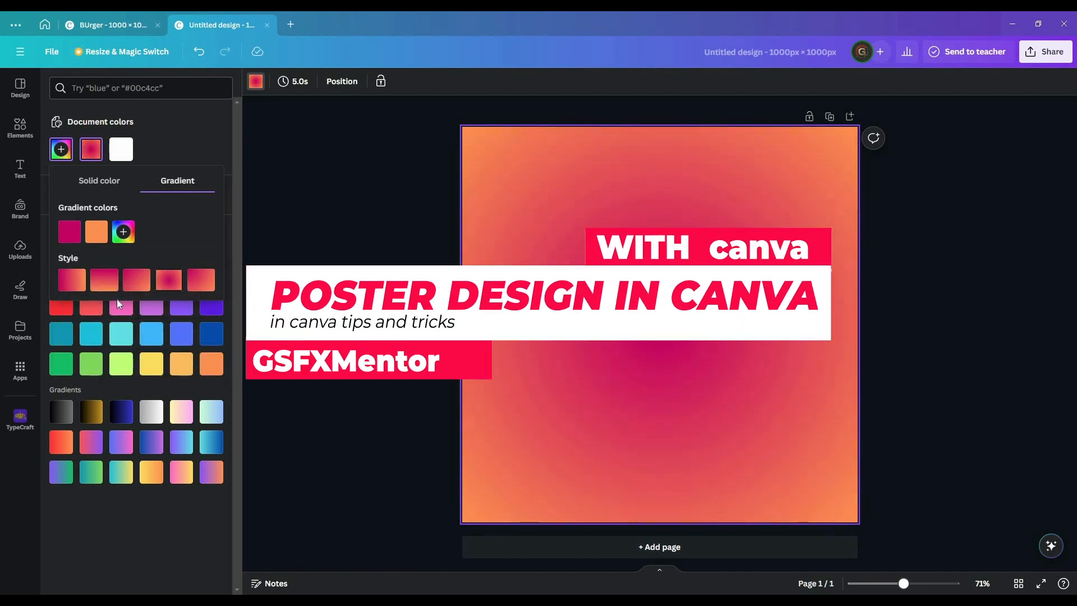
pyautogui.click(97, 231)
pyautogui.click(166, 357)
pyautogui.write('#6')
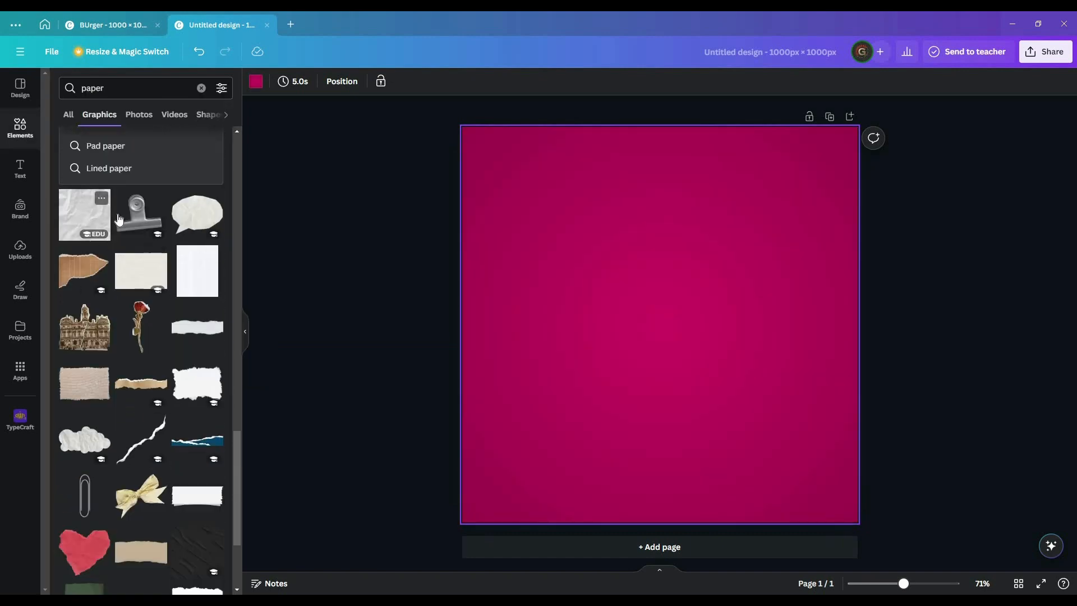
# - Add the crumpled white paper graphic, enlarge it to cover the whole page, and lower its opacity into a subtle texture
pyautogui.click(85, 215)
pyautogui.moveTo(567, 279); pyautogui.dragTo(527, 236)
pyautogui.moveTo(778, 442); pyautogui.dragTo(865, 483)
pyautogui.click(498, 81)
pyautogui.moveTo(465, 125); pyautogui.dragTo(423, 124)
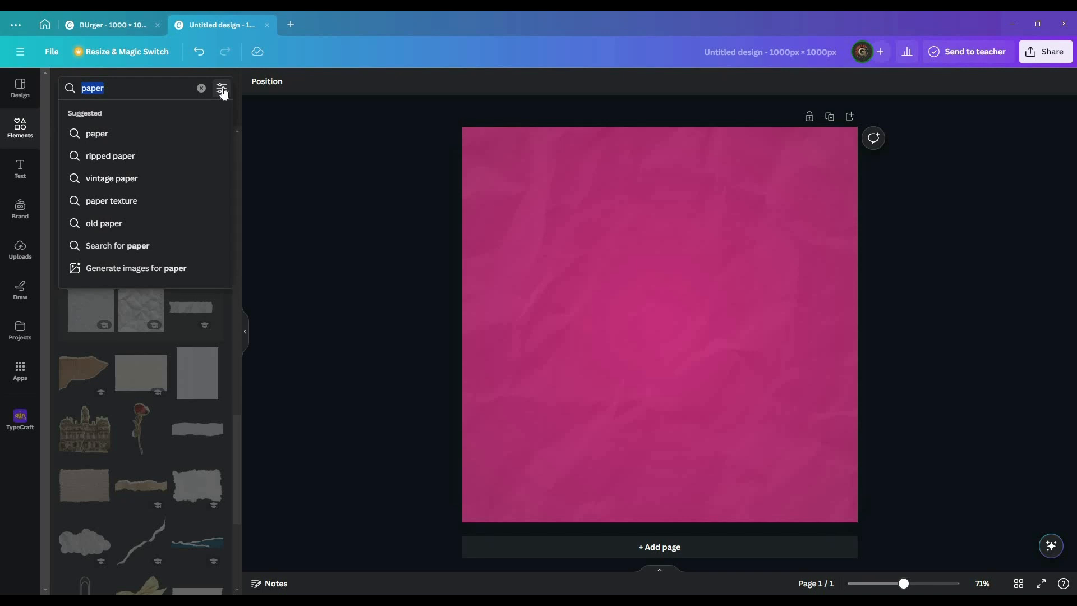
# - Search the elements for Pizza photos and add the whole vegetable pizza on a round wooden board
pyautogui.write('pizarra')
pyautogui.press('Return')
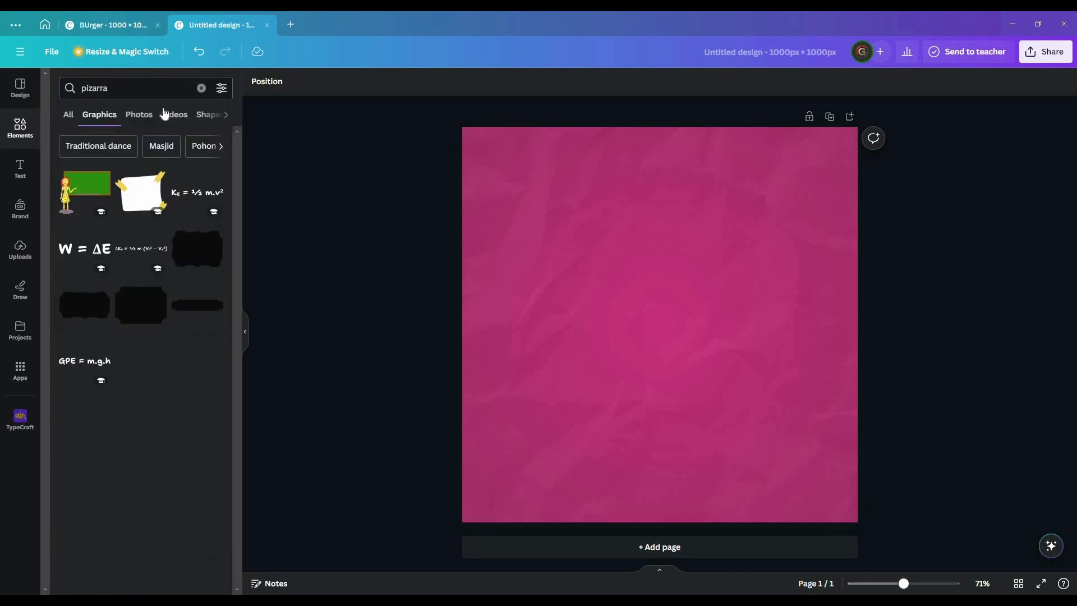
pyautogui.click(90, 88)
pyautogui.write('piza')
pyautogui.press('Return')
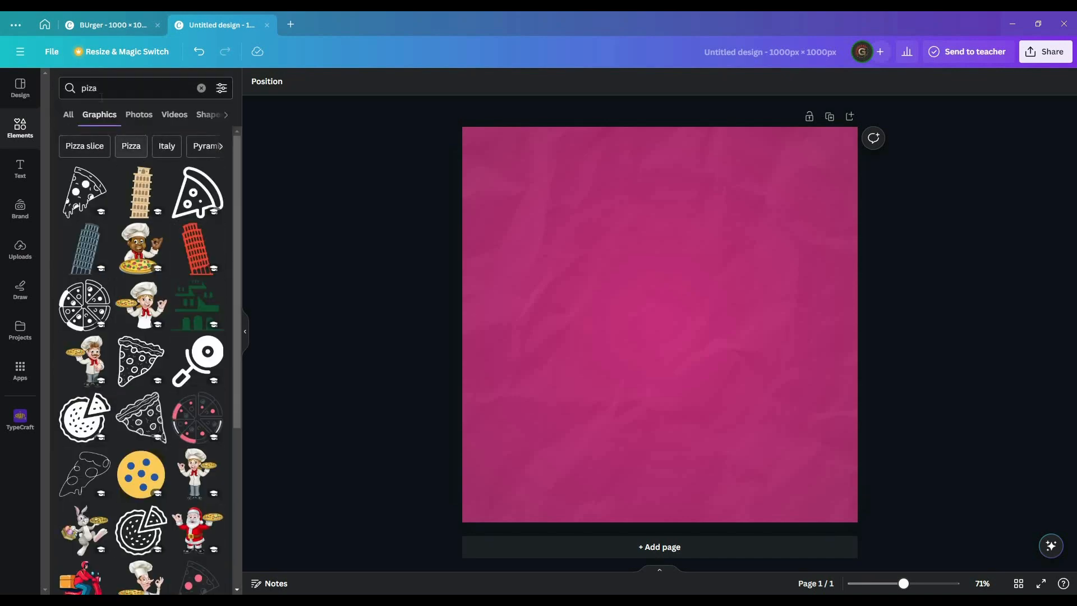
pyautogui.click(134, 149)
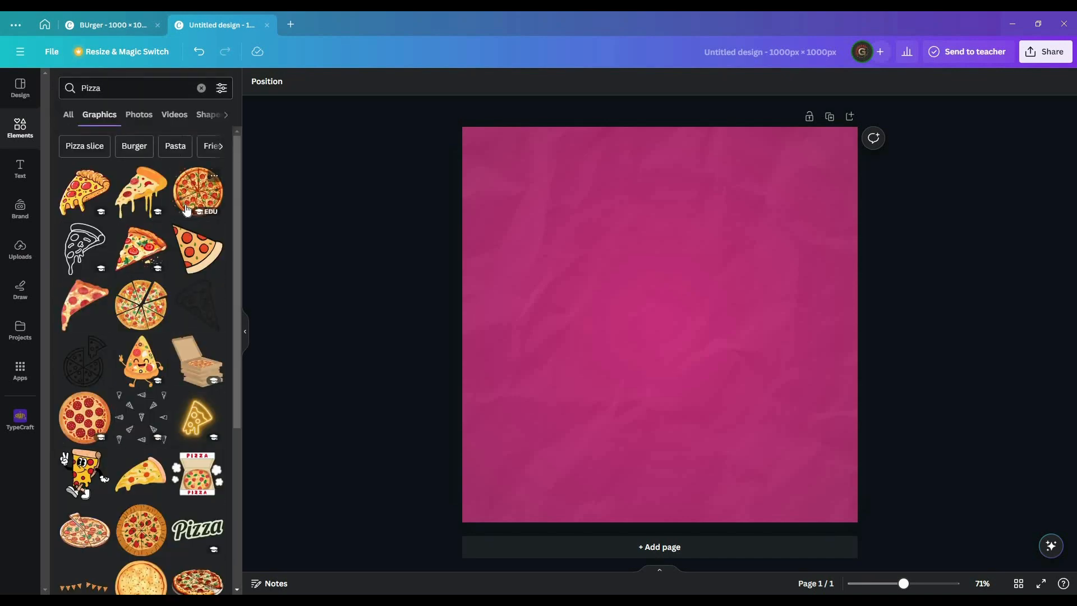
pyautogui.click(138, 114)
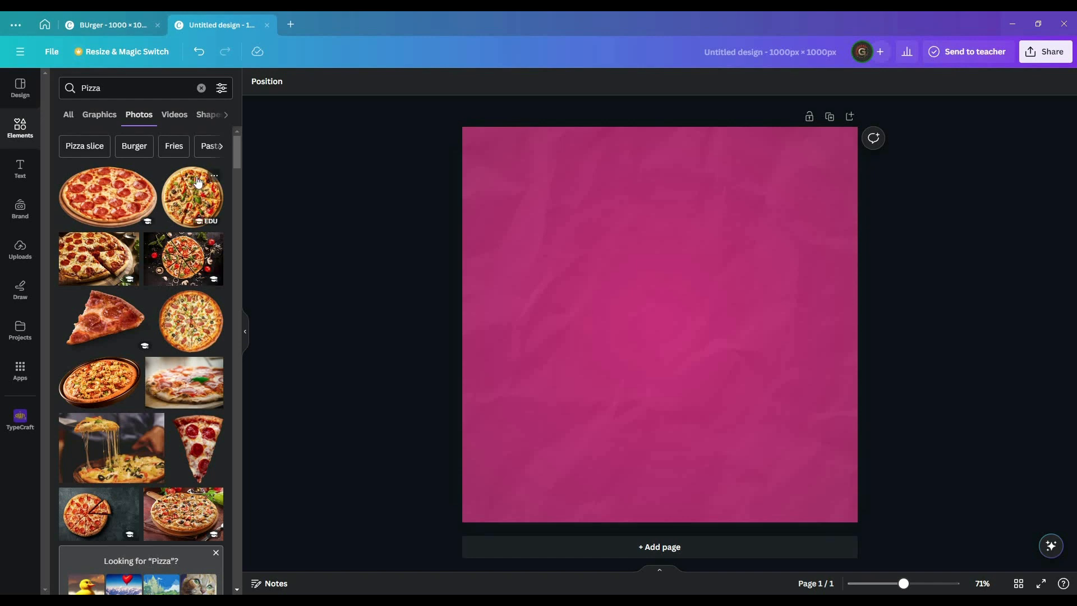
pyautogui.click(198, 182)
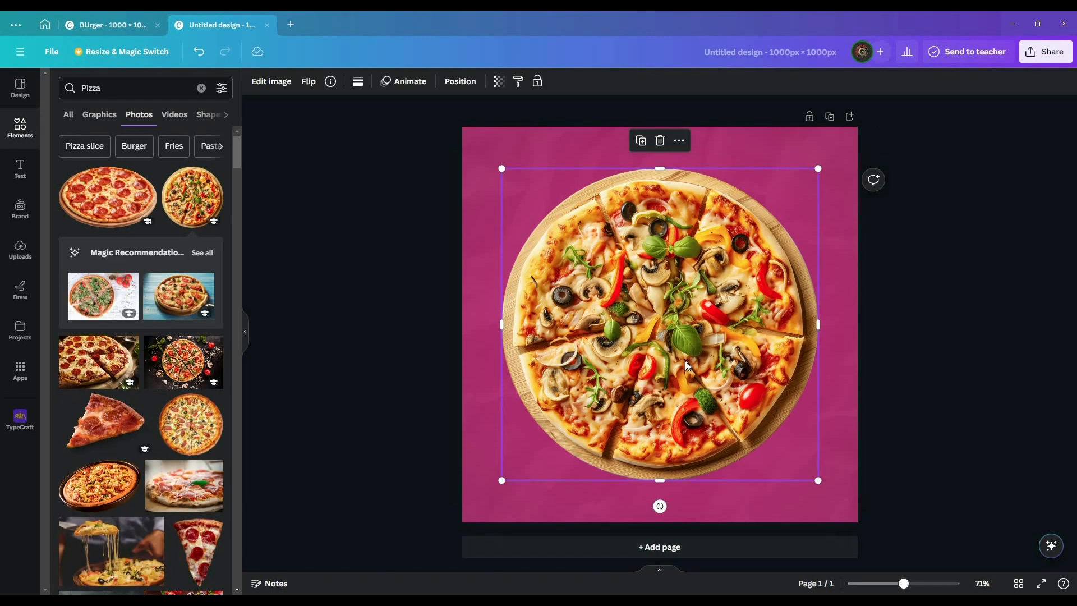
# - Scale the pizza photo down to about 70 percent of the page width and centre it on the page
pyautogui.moveTo(665, 327); pyautogui.dragTo(672, 331)
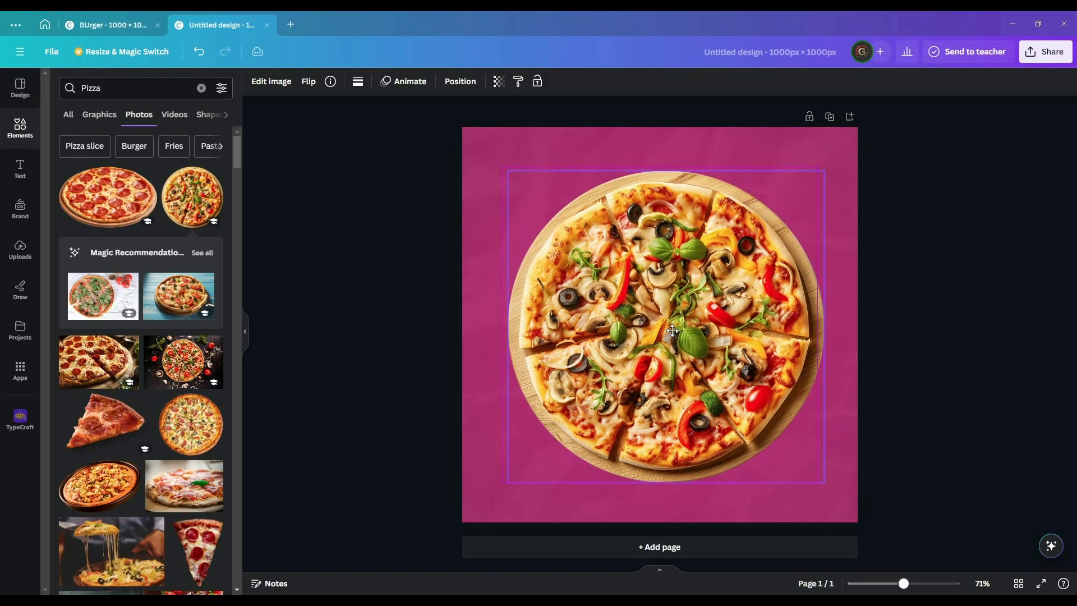
pyautogui.moveTo(823, 482); pyautogui.dragTo(780, 438)
pyautogui.moveTo(698, 351); pyautogui.dragTo(701, 365)
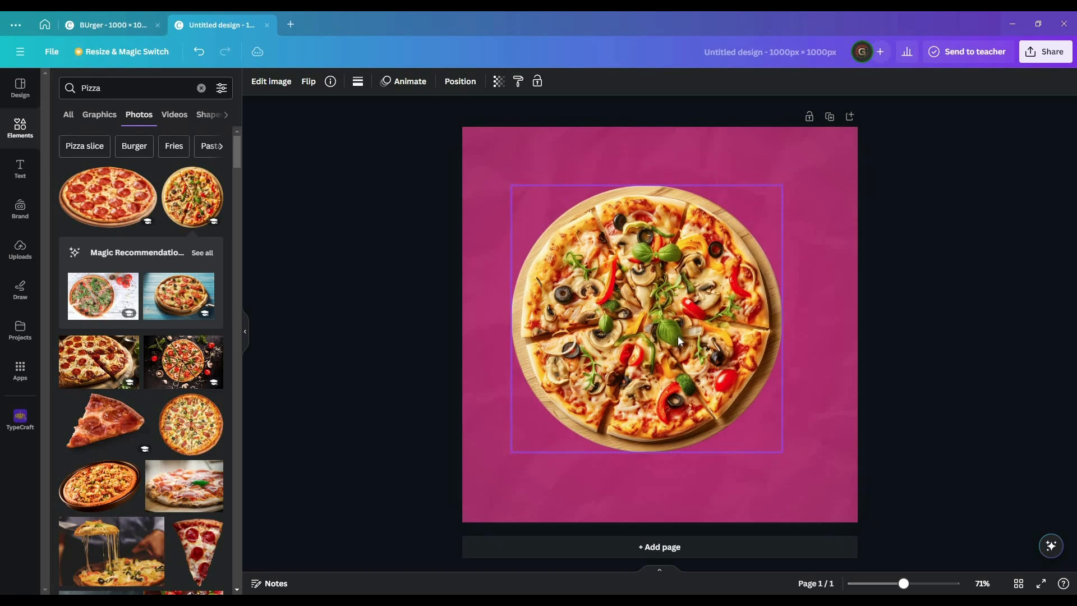
pyautogui.moveTo(784, 186); pyautogui.dragTo(791, 180)
pyautogui.moveTo(661, 305); pyautogui.dragTo(673, 317)
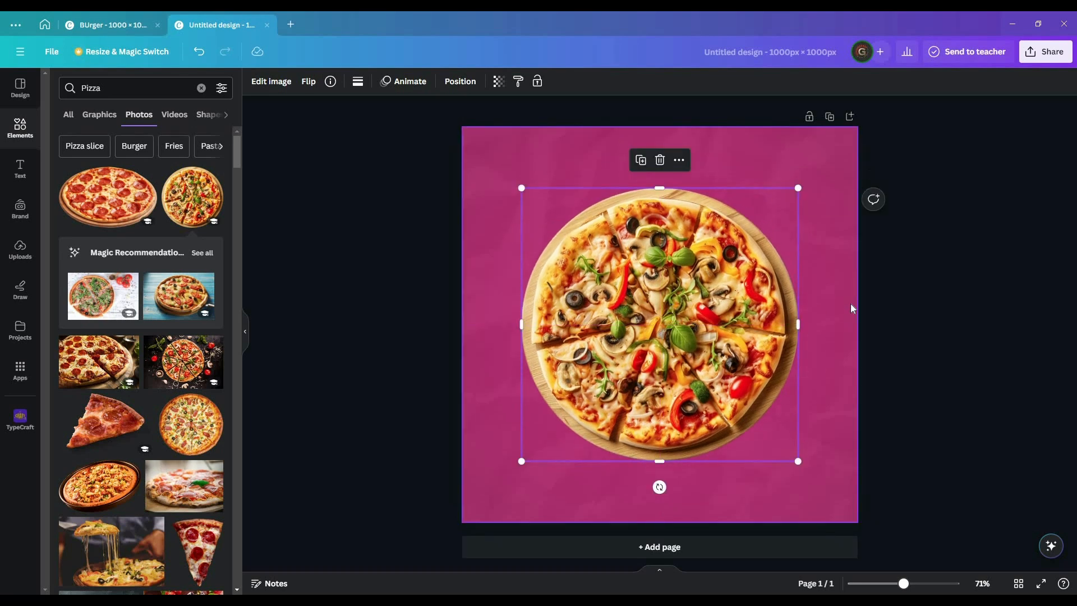
# - Clear the element search, open the full Frames collection, and browse its basic shapes
pyautogui.click(201, 88)
pyautogui.scroll(-2, 208, 346)
pyautogui.click(213, 266)
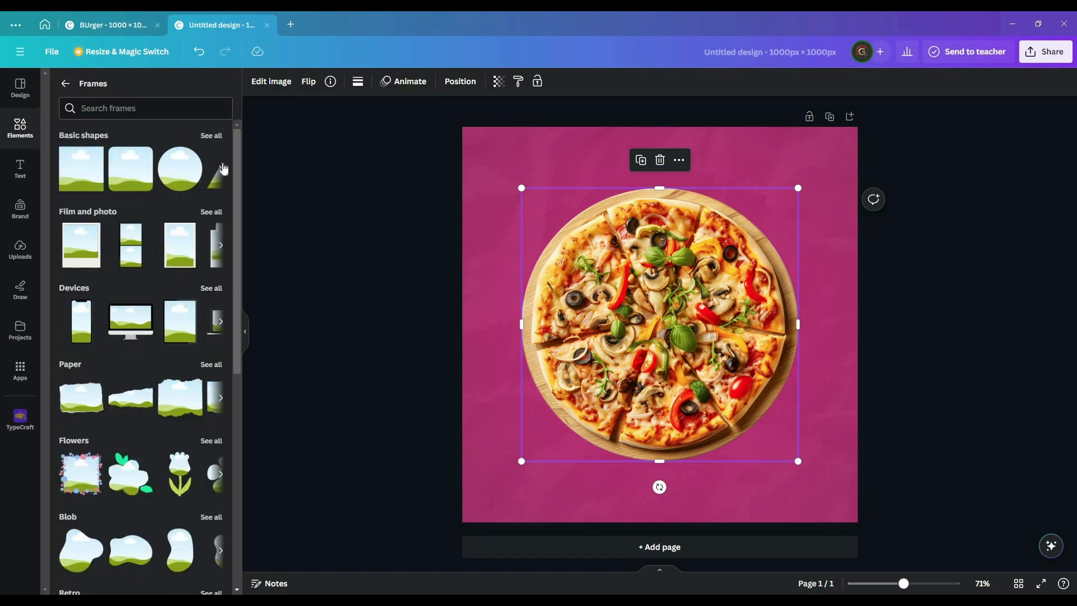
pyautogui.click(224, 168)
pyautogui.click(223, 168)
pyautogui.click(223, 168)
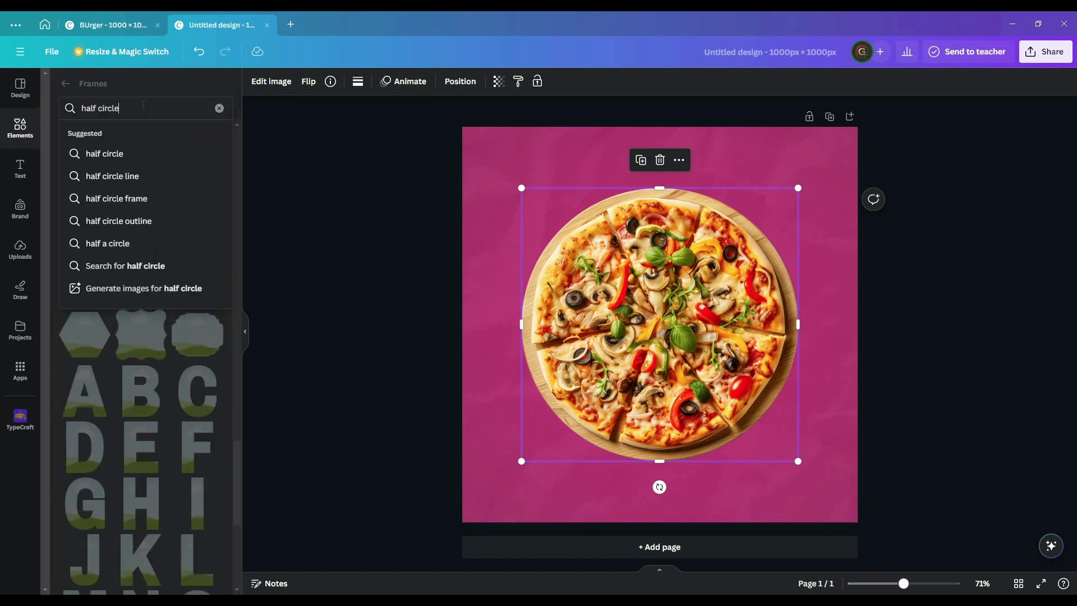
# - Search the frames for "half circle frame"
pyautogui.press('Down')
pyautogui.press('Down')
pyautogui.press('Down')
pyautogui.press('Down')
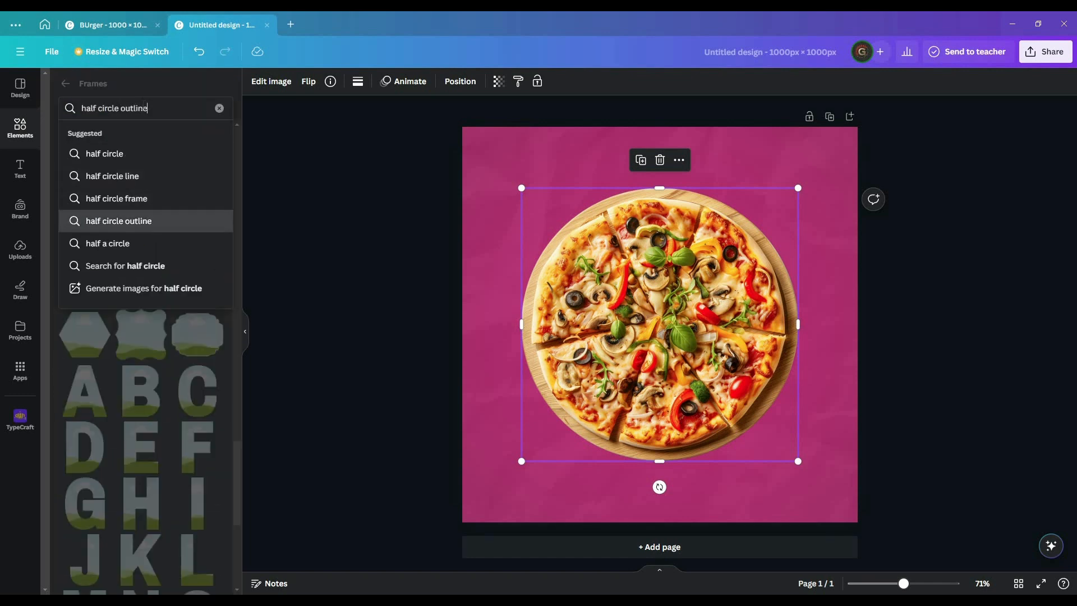
pyautogui.press('Up')
pyautogui.press('Return')
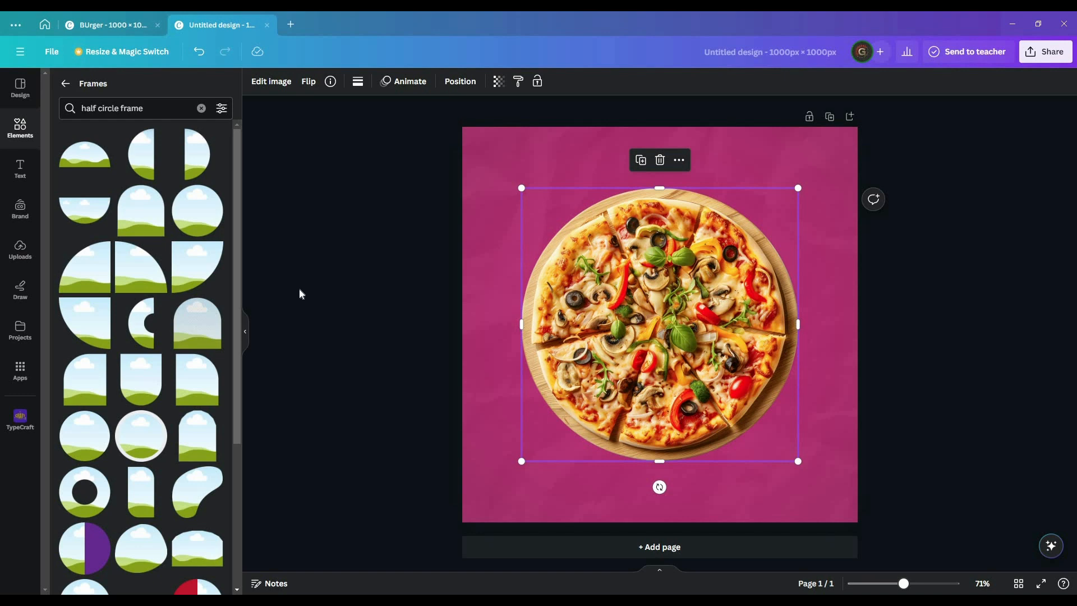
# - Add the left half-circle frame, size it to roughly the pizza's height, and drop the pizza photo into it
pyautogui.click(143, 154)
pyautogui.moveTo(658, 341); pyautogui.dragTo(628, 282)
pyautogui.moveTo(531, 457); pyautogui.dragTo(498, 450)
pyautogui.moveTo(729, 298); pyautogui.dragTo(646, 278)
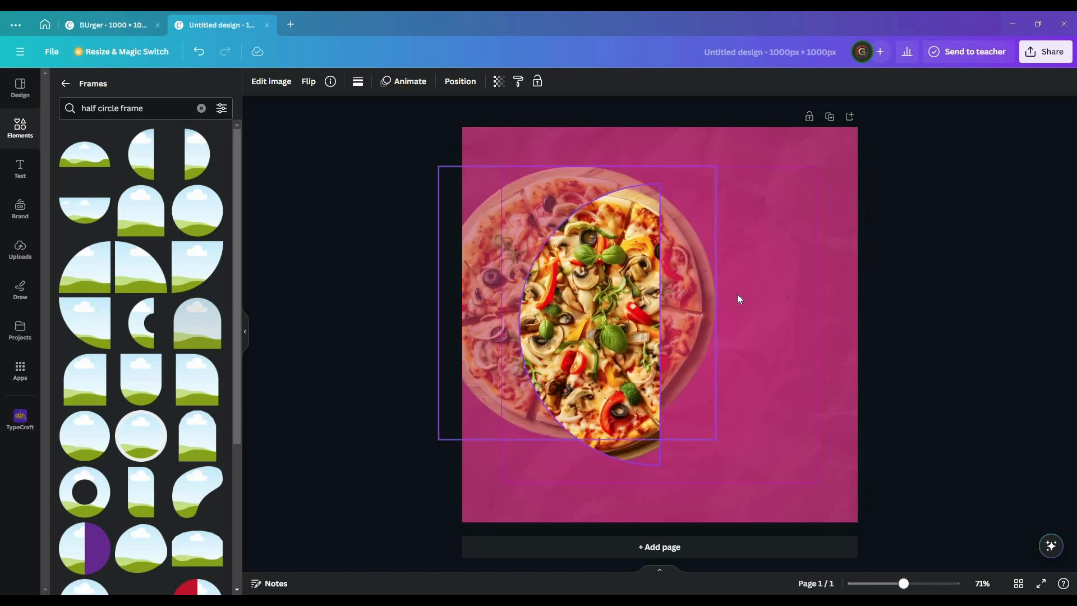
pyautogui.click(735, 294)
# - Reposition the pizza image inside the half-circle frame so its left half fills the frame
pyautogui.doubleClick(623, 308)
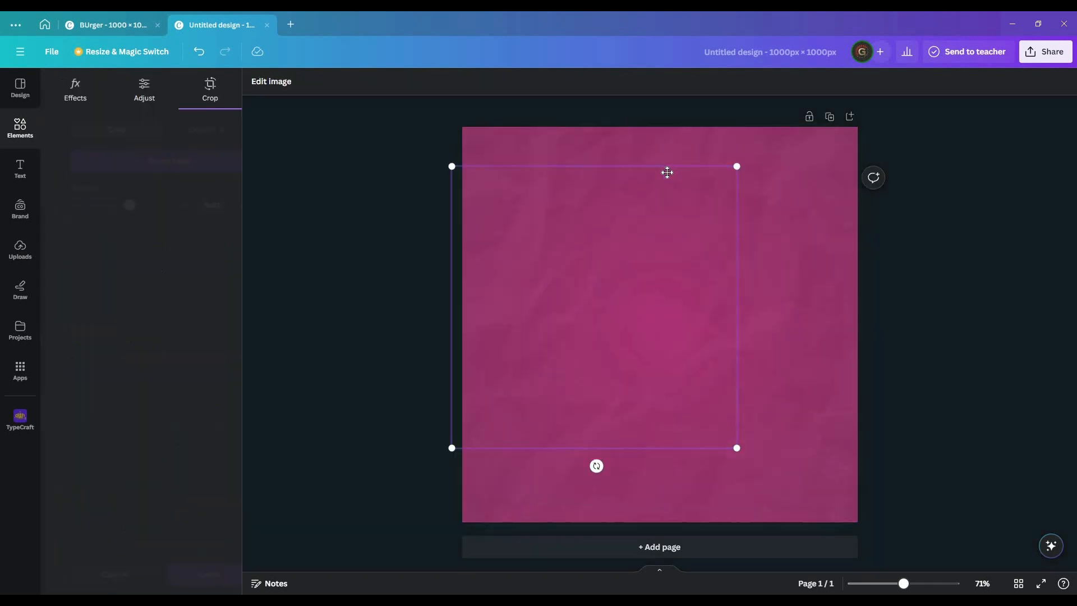
pyautogui.moveTo(594, 286); pyautogui.dragTo(648, 284)
pyautogui.moveTo(647, 284); pyautogui.dragTo(695, 283)
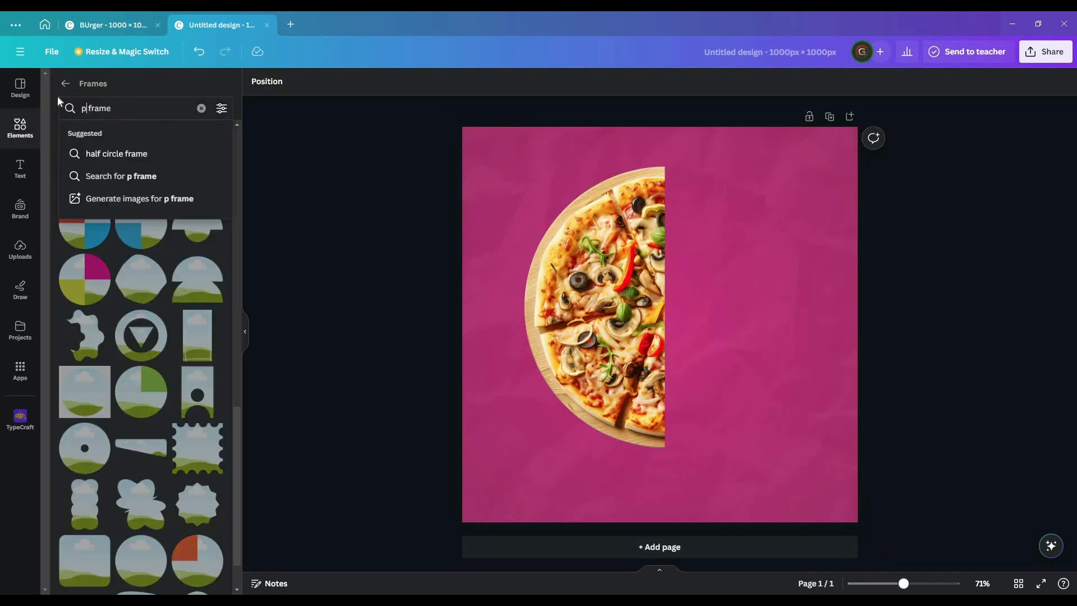
# - Search the frames for "pizza frame" and look through the results
pyautogui.write('izza')
pyautogui.press('Return')
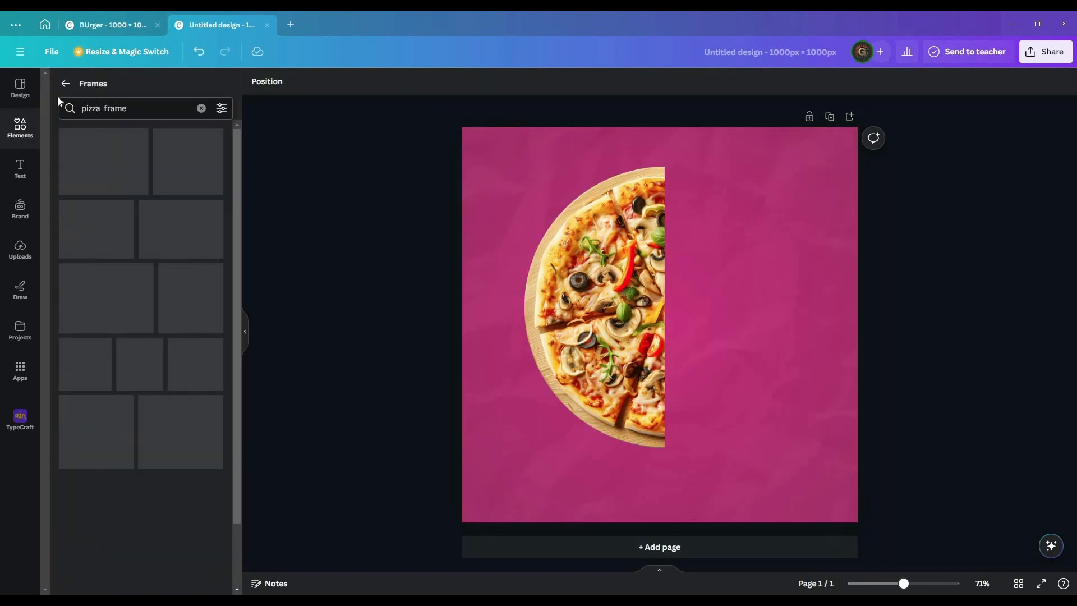
pyautogui.scroll(-14, 203, 356)
pyautogui.scroll(15, 204, 356)
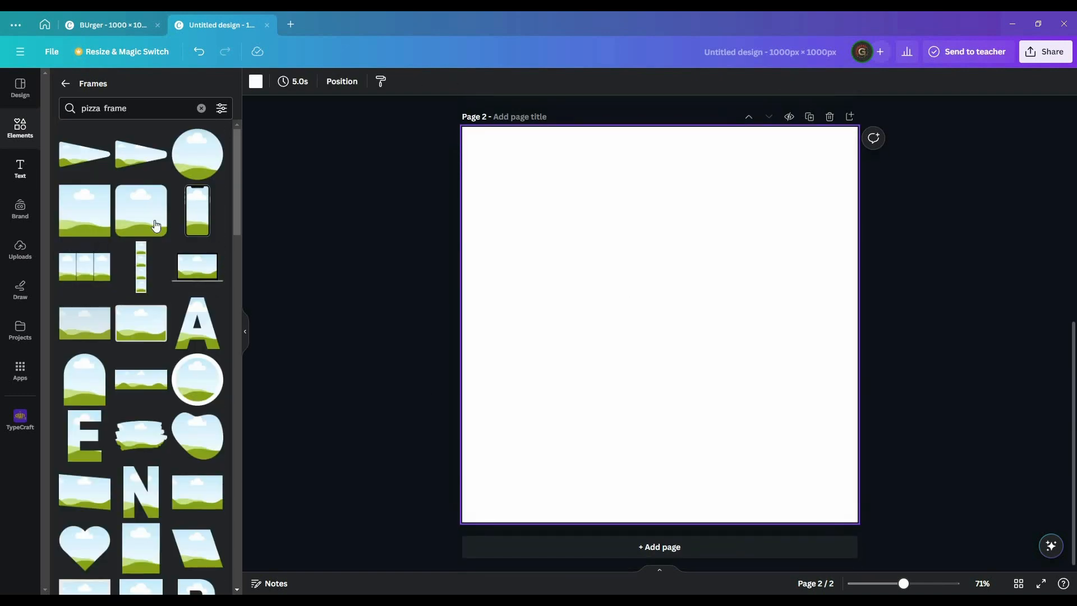
# - Add the "Pizza TIME" font combination to a blank second page and delete its TIME line
pyautogui.click(20, 167)
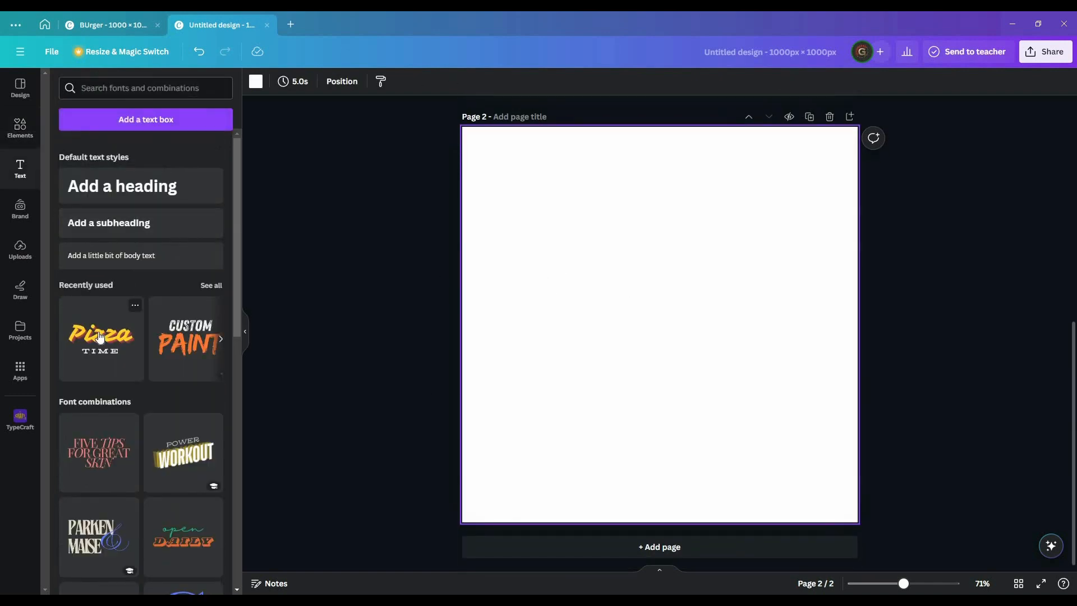
pyautogui.click(100, 338)
pyautogui.click(648, 365)
pyautogui.press('Delete')
# - Shrink the Pizza text and place it in the upper-left corner of page 2
pyautogui.click(707, 340)
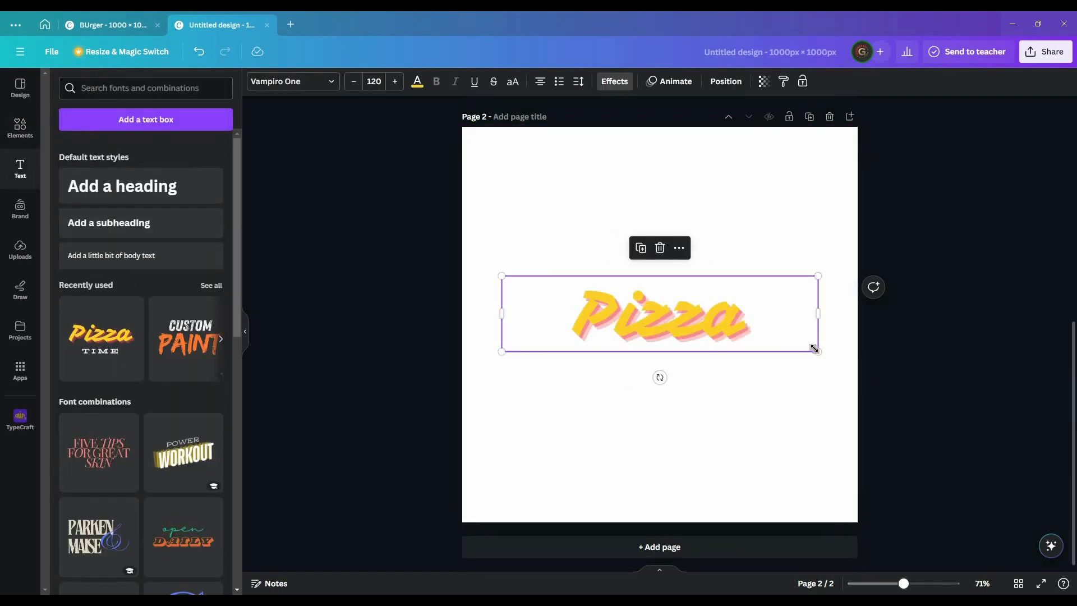
pyautogui.moveTo(815, 351); pyautogui.dragTo(680, 317)
pyautogui.moveTo(586, 280); pyautogui.dragTo(515, 131)
# - Duplicate the small Pizza text downward at even spacing to build a column of nine rows
pyautogui.moveTo(523, 153); pyautogui.dragTo(523, 196)
pyautogui.hotkey('ctrl', 'd')
pyautogui.hotkey('ctrl', 'd')
pyautogui.hotkey('ctrl', 'd')
pyautogui.hotkey('ctrl', 'd')
pyautogui.hotkey('ctrl', 'd')
pyautogui.hotkey('ctrl', 'd')
pyautogui.hotkey('ctrl', 'd')
# - Duplicate the Pizza column sideways into four evenly spaced columns and shift the whole grid left past the page edge
pyautogui.moveTo(656, 500); pyautogui.dragTo(498, 138)
pyautogui.moveTo(503, 157); pyautogui.dragTo(614, 157)
pyautogui.hotkey('ctrl', 'd')
pyautogui.hotkey('ctrl', 'd')
pyautogui.click(401, 203)
pyautogui.hotkey('ctrl', 'a')
pyautogui.moveTo(607, 263); pyautogui.dragTo(577, 263)
pyautogui.click(1044, 52)
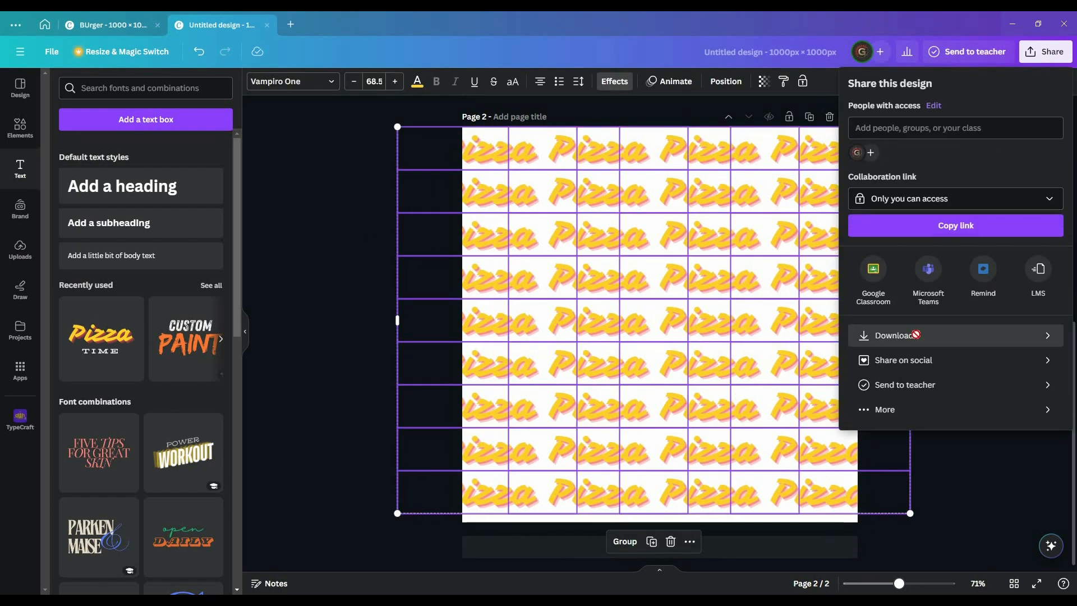
pyautogui.click(915, 335)
pyautogui.click(986, 387)
# - Paste the Pizza text grid onto page 1, group it, lower its opacity, and send it behind the half pizza
pyautogui.scroll(5, 979, 365)
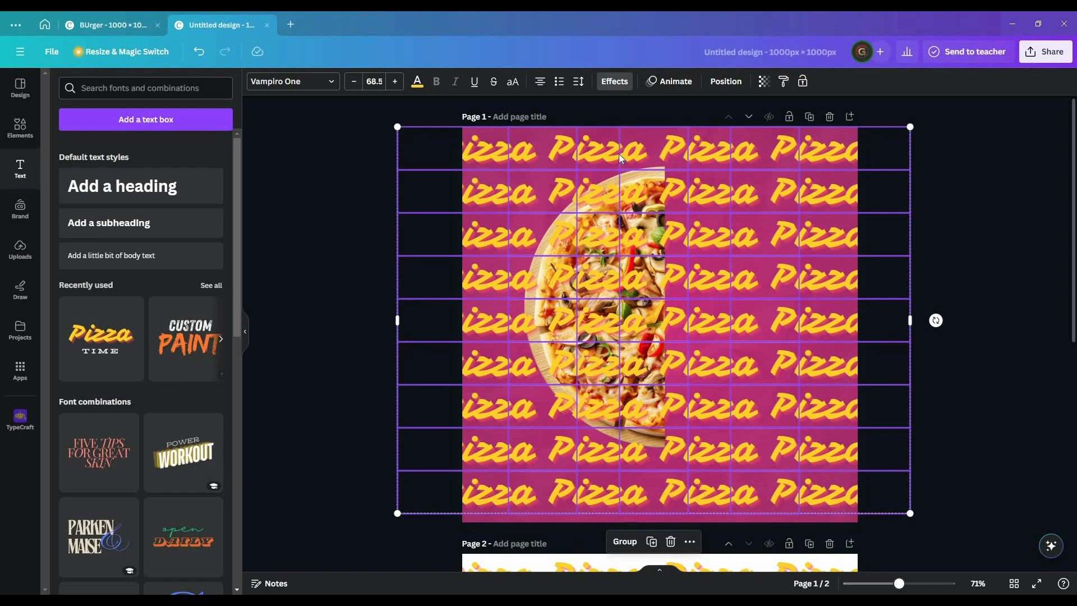
pyautogui.hotkey('ctrl', 'g')
pyautogui.click(764, 82)
pyautogui.moveTo(732, 127); pyautogui.dragTo(671, 127)
pyautogui.hotkey('ctrl', '[')
# - Enlarge the Pizza text group to about 2763 by 2082 px and tilt it about 15 degrees counterclockwise
pyautogui.moveTo(910, 127); pyautogui.dragTo(984, 96)
pyautogui.moveTo(397, 513); pyautogui.dragTo(274, 562)
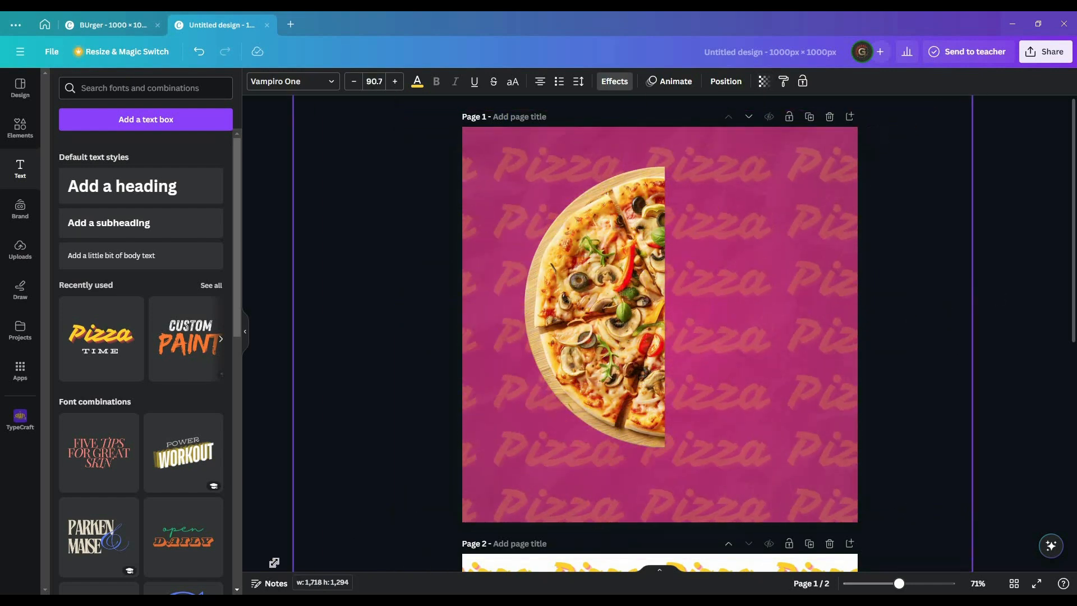
pyautogui.scroll(-2, 879, 405)
pyautogui.moveTo(906, 277); pyautogui.dragTo(896, 207)
pyautogui.moveTo(921, 386); pyautogui.dragTo(1048, 487)
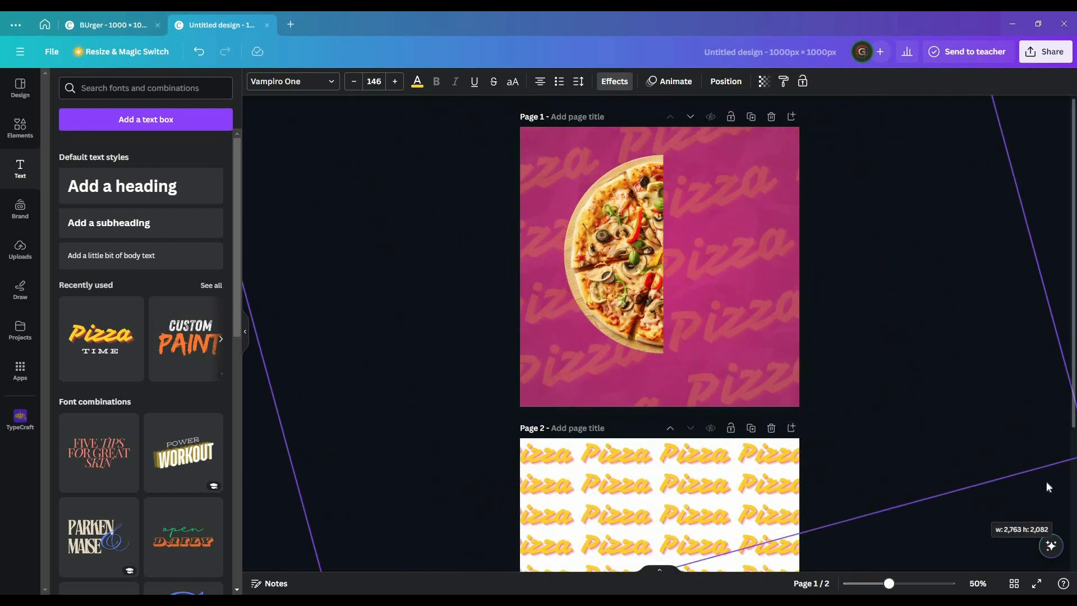
# - Move the tilted Pizza text group lower in page 1's layer order and deselect it
pyautogui.scroll(5, 794, 343)
pyautogui.scroll(-1, 788, 330)
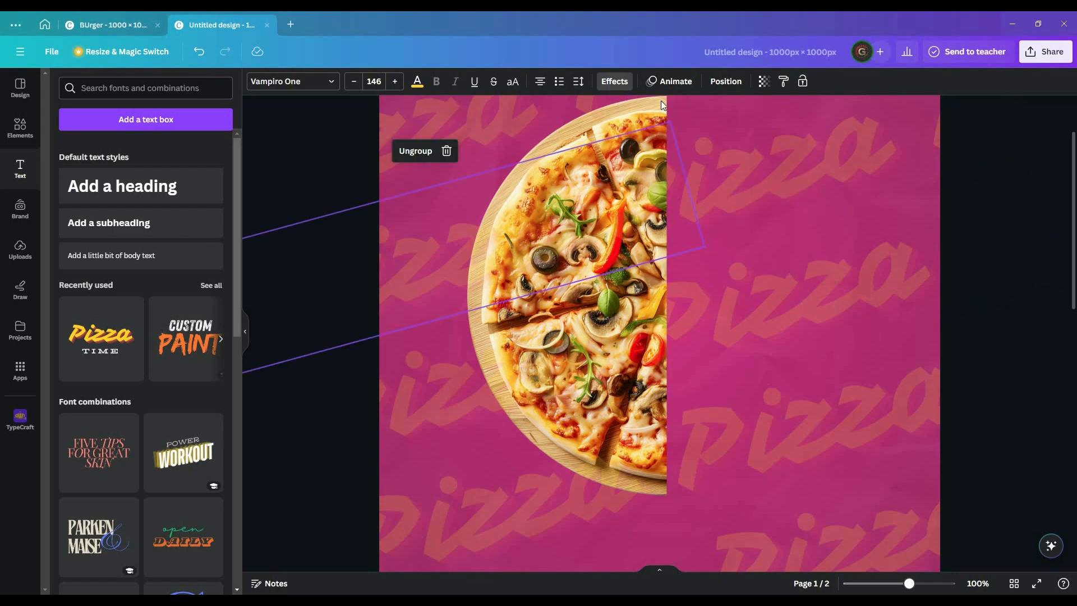
pyautogui.scroll(-6, 792, 280)
pyautogui.click(793, 280)
pyautogui.click(587, 173)
pyautogui.rightClick(587, 172)
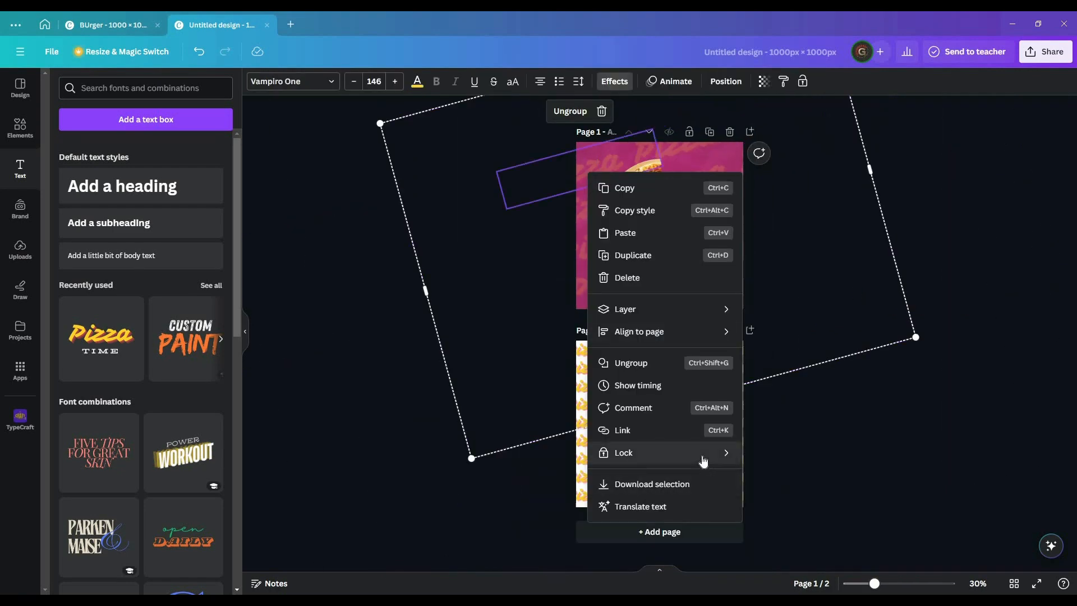
pyautogui.moveTo(703, 310)
pyautogui.click(802, 414)
pyautogui.moveTo(180, 151); pyautogui.dragTo(185, 242)
pyautogui.click(393, 367)
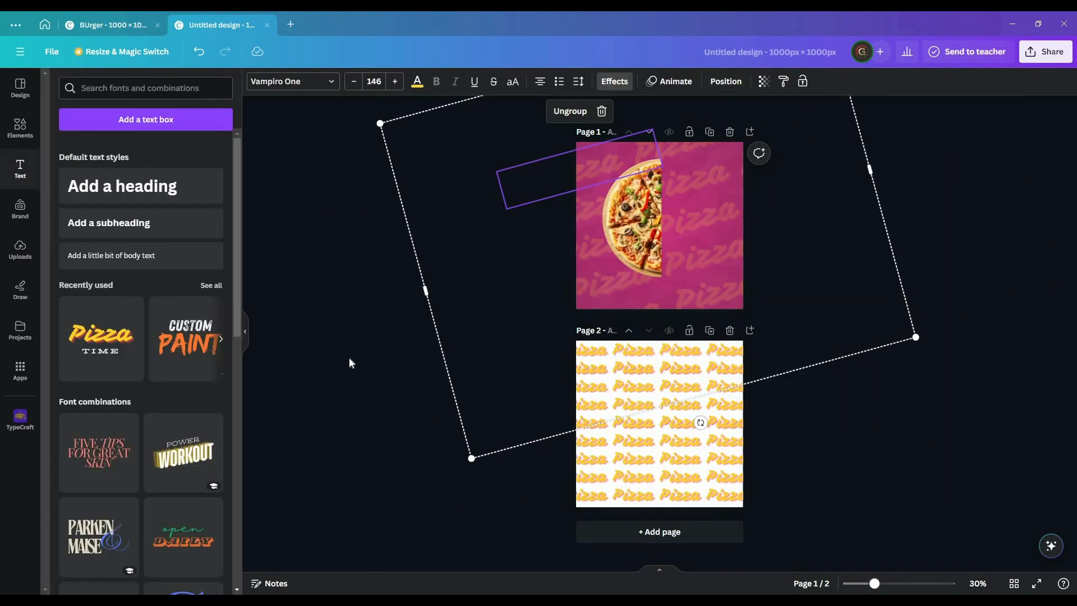
pyautogui.click(349, 362)
# - Delete page 2 with the straight Pizza text pattern
pyautogui.scroll(5, 722, 177)
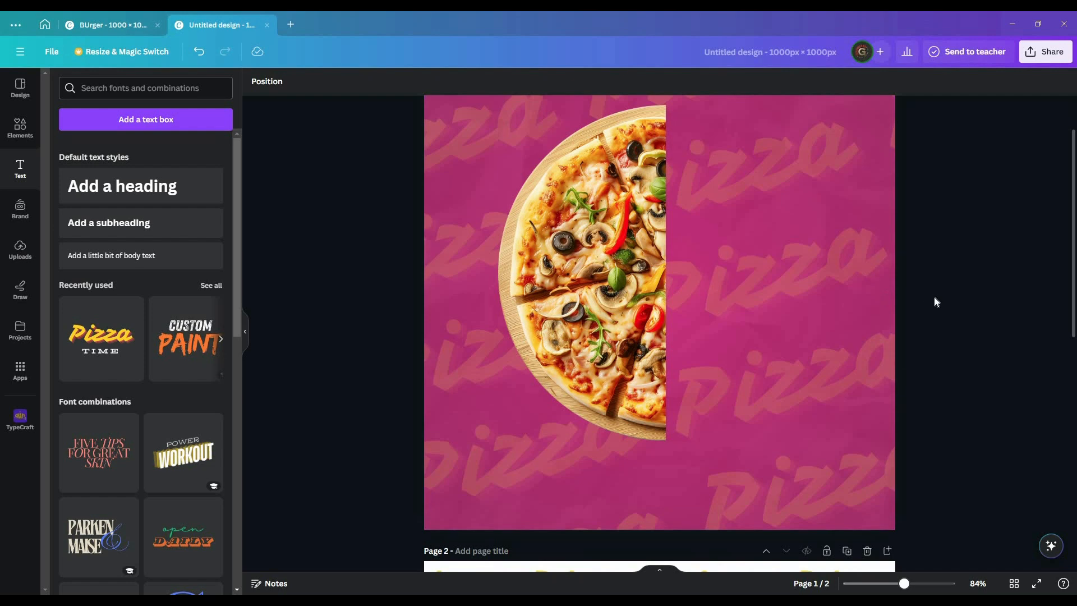
pyautogui.scroll(1, 934, 297)
pyautogui.scroll(-2, 933, 297)
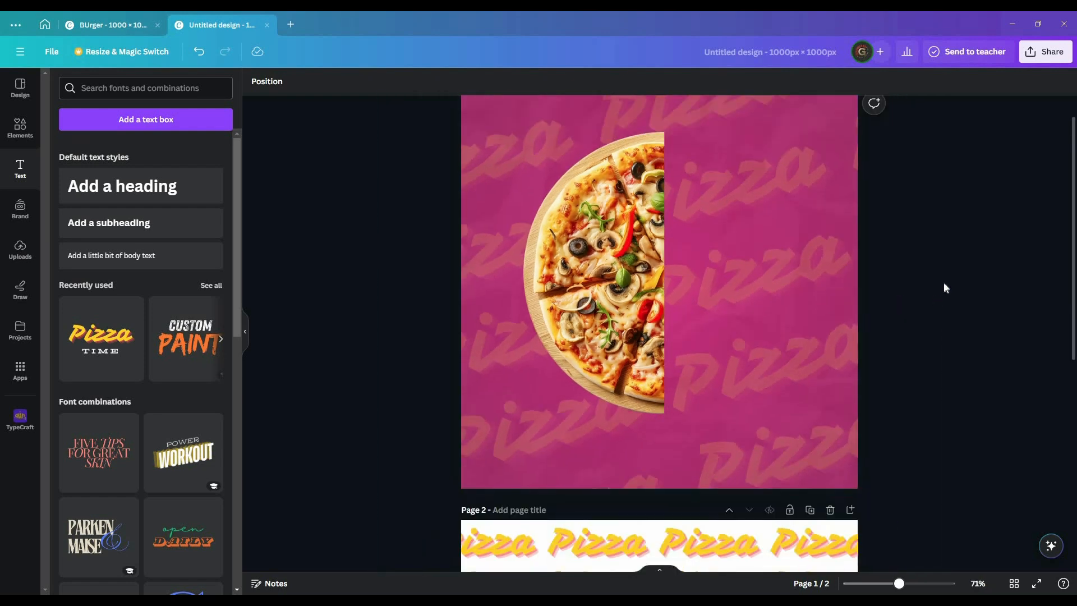
pyautogui.scroll(1, 943, 287)
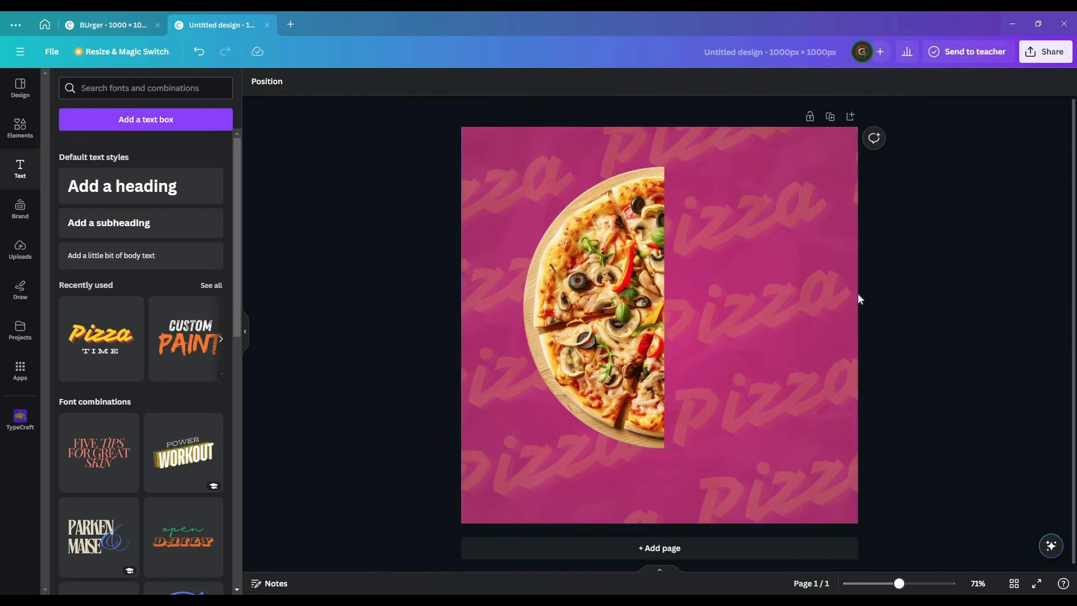
# - Apply a drop shadow to the half pizza with blur 7, angle 28 and intensity 30
pyautogui.click(599, 253)
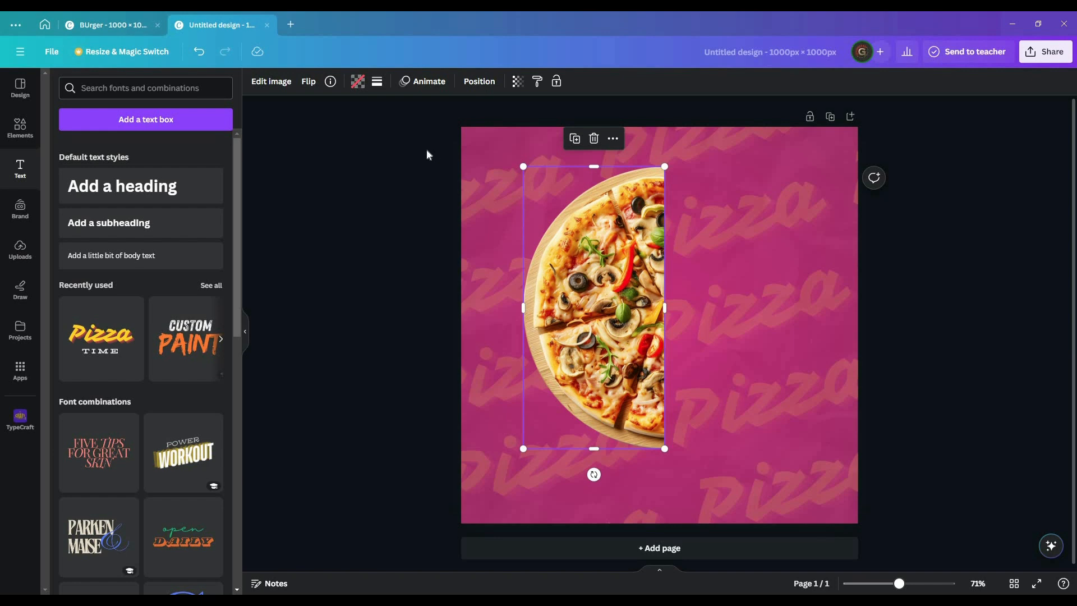
pyautogui.click(271, 82)
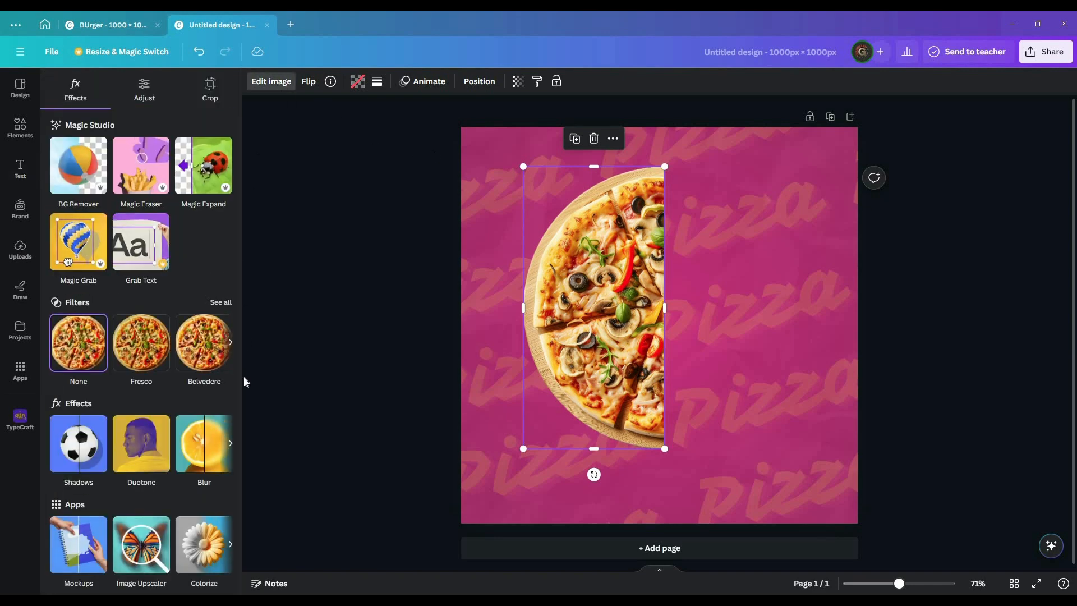
pyautogui.click(71, 445)
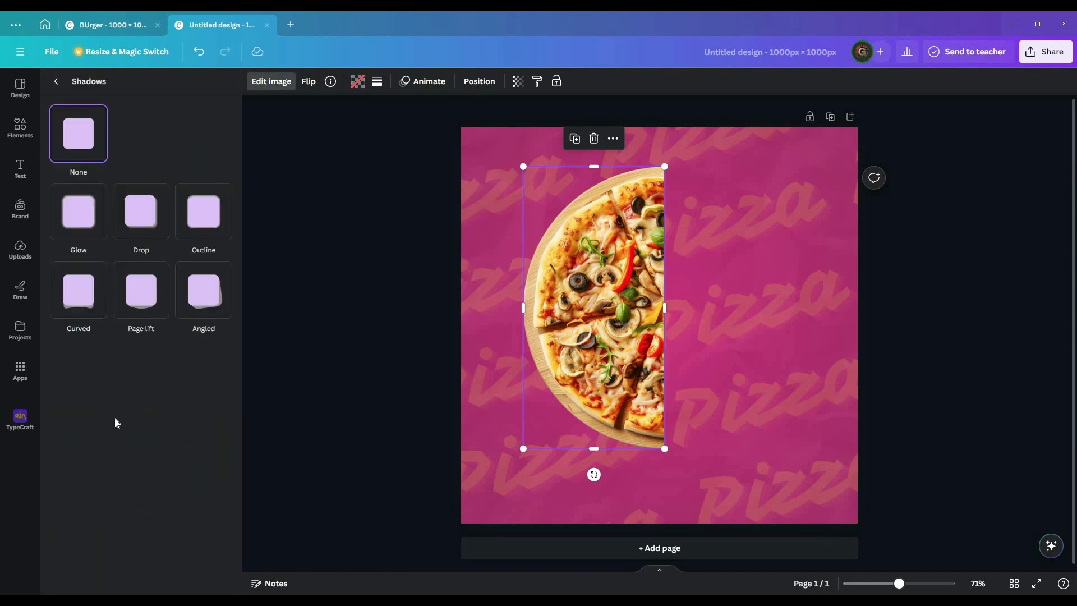
pyautogui.click(148, 218)
pyautogui.moveTo(144, 411); pyautogui.dragTo(92, 411)
pyautogui.moveTo(88, 372); pyautogui.dragTo(60, 367)
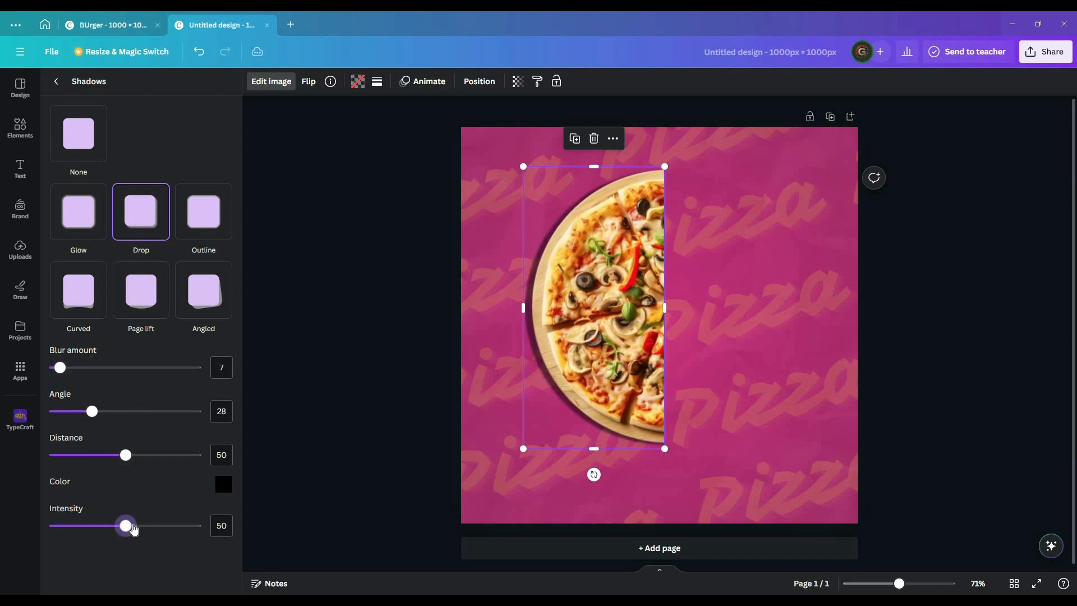
pyautogui.moveTo(158, 528); pyautogui.dragTo(96, 520)
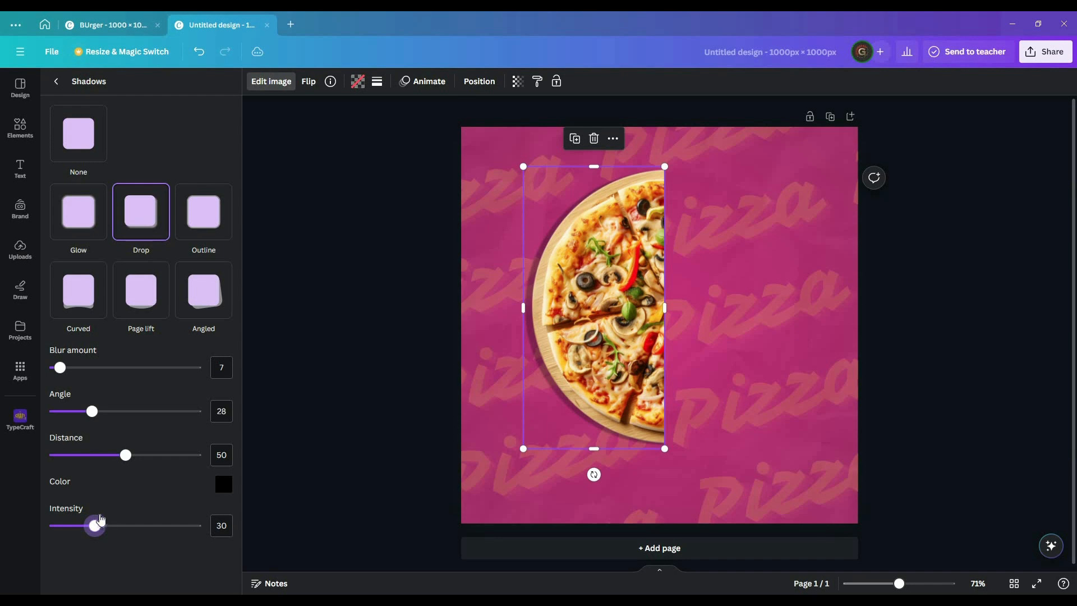
pyautogui.click(395, 407)
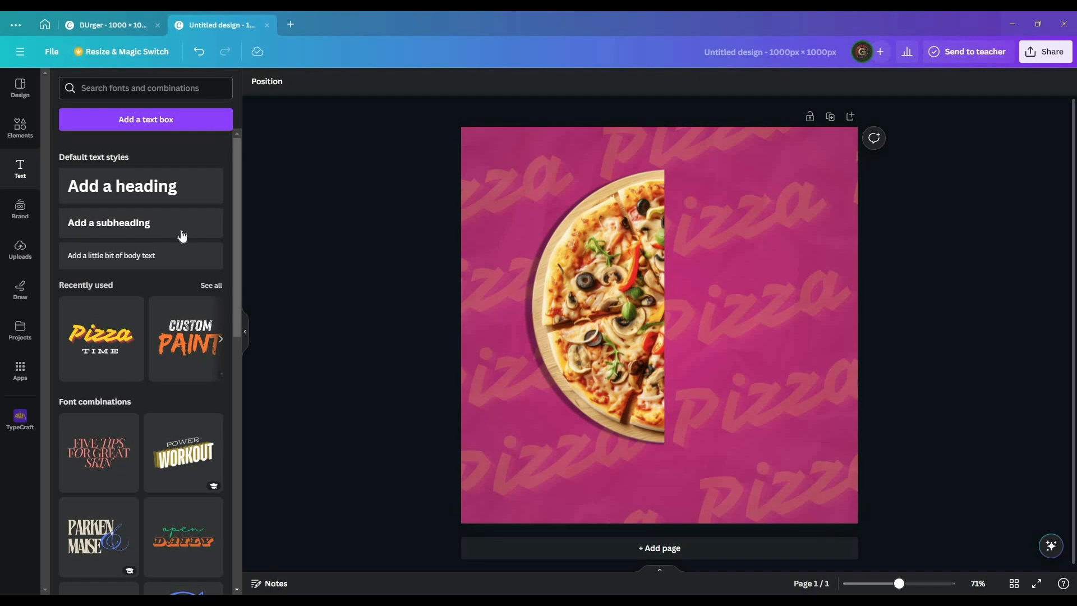
# - Browse the font combinations, search them for pizza, and review the recently used ones
pyautogui.scroll(-3, 155, 239)
pyautogui.scroll(3, 154, 239)
pyautogui.click(18, 179)
pyautogui.scroll(-10, 205, 334)
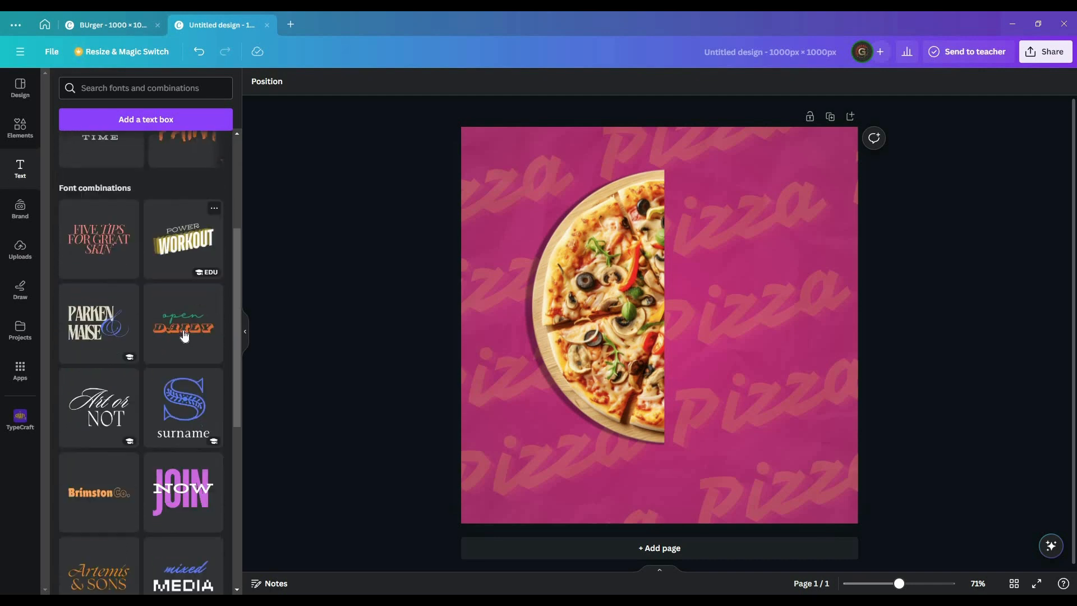
pyautogui.scroll(-8, 205, 335)
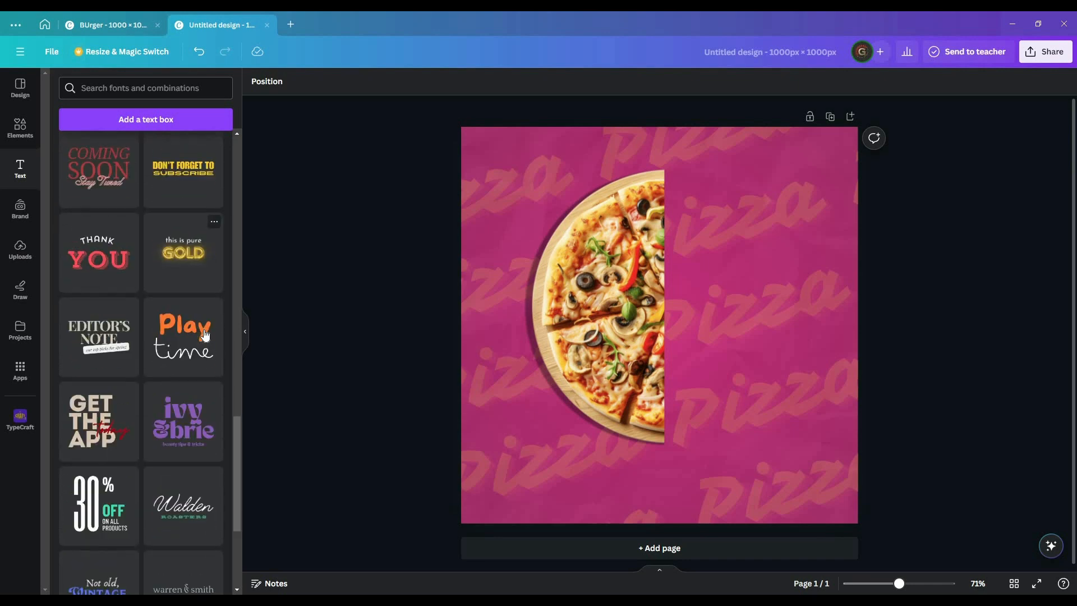
pyautogui.click(132, 87)
pyautogui.write('pizza')
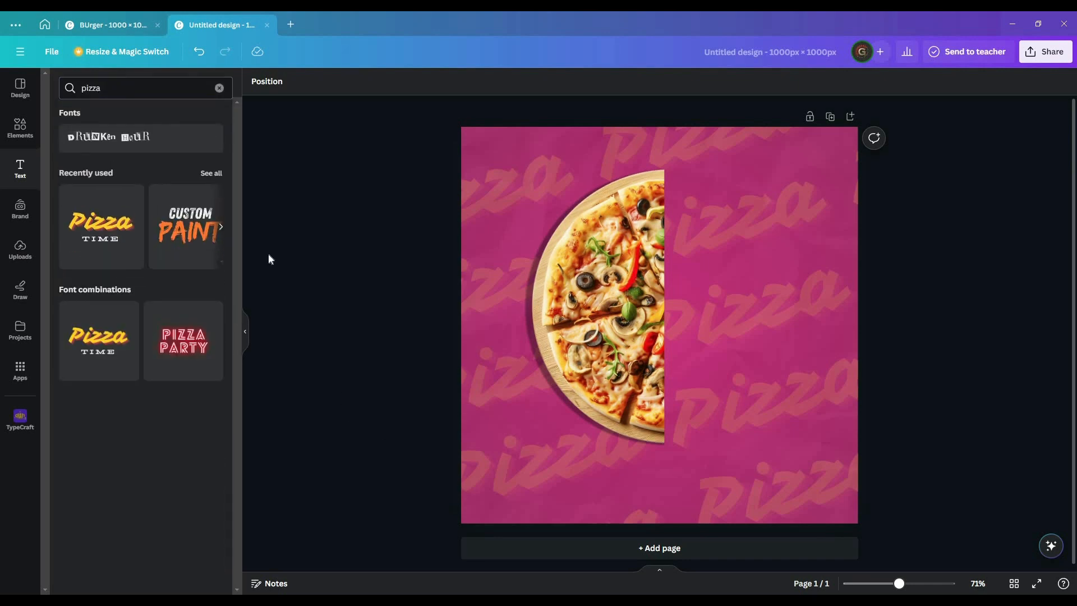
pyautogui.click(212, 173)
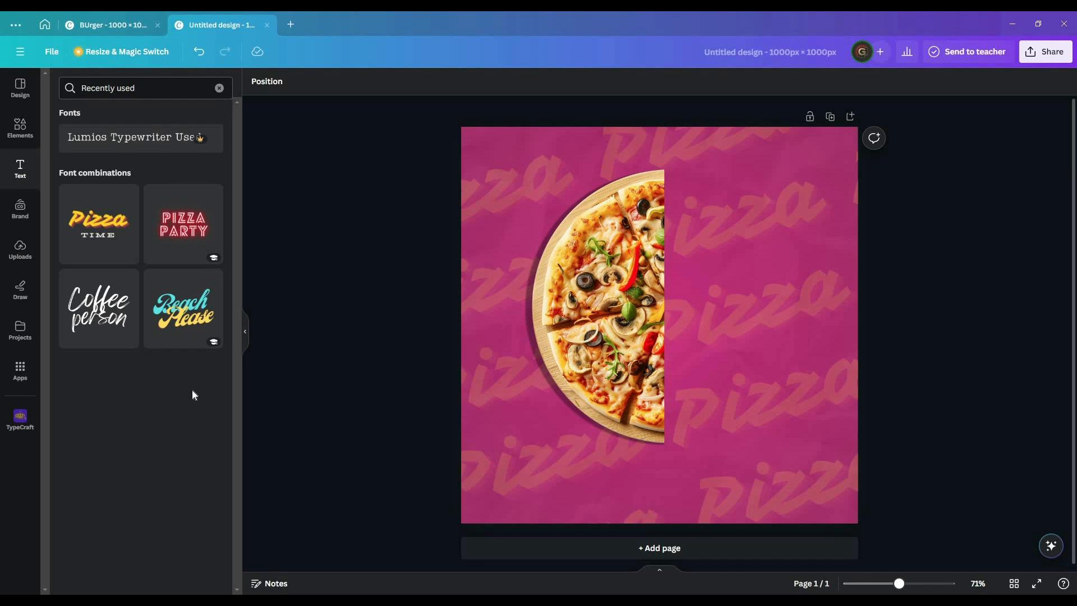
pyautogui.click(20, 167)
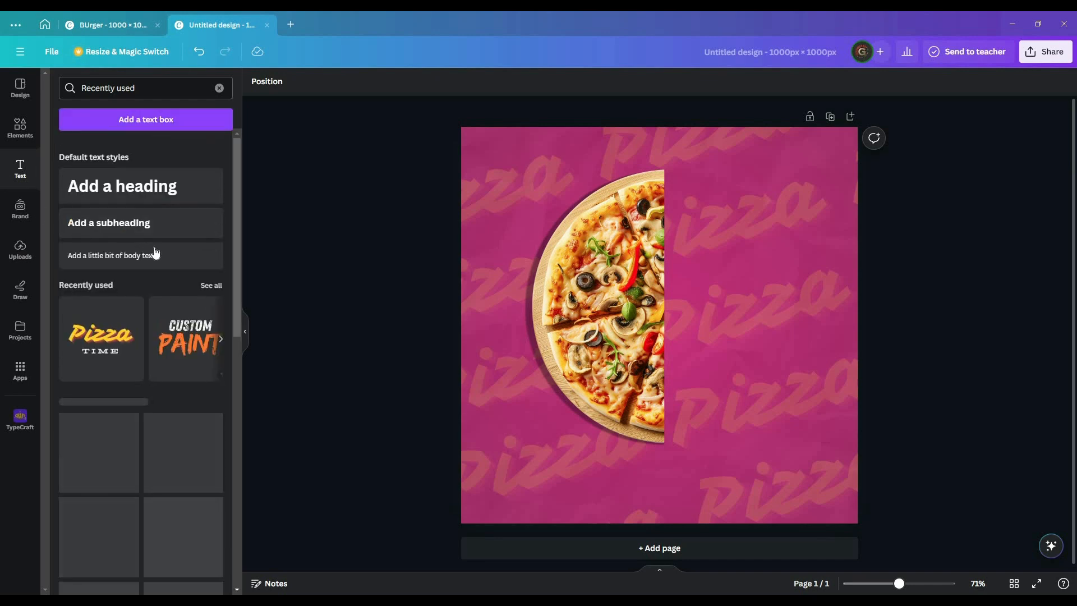
# - Add a heading reading SUPER and place it beside the upper part of the half pizza's straight edge
pyautogui.click(124, 186)
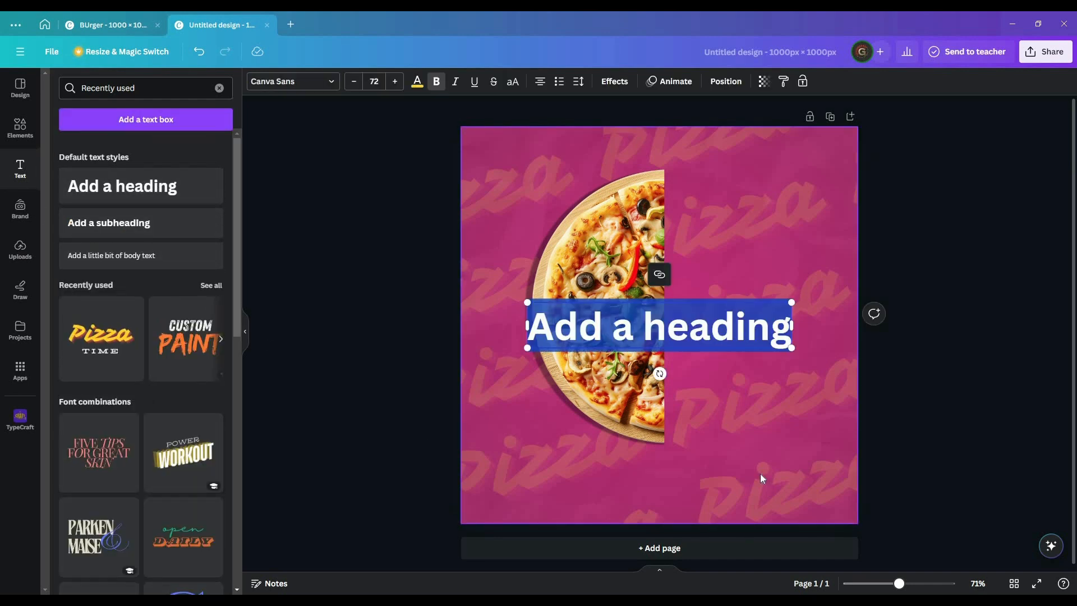
pyautogui.write('SU')
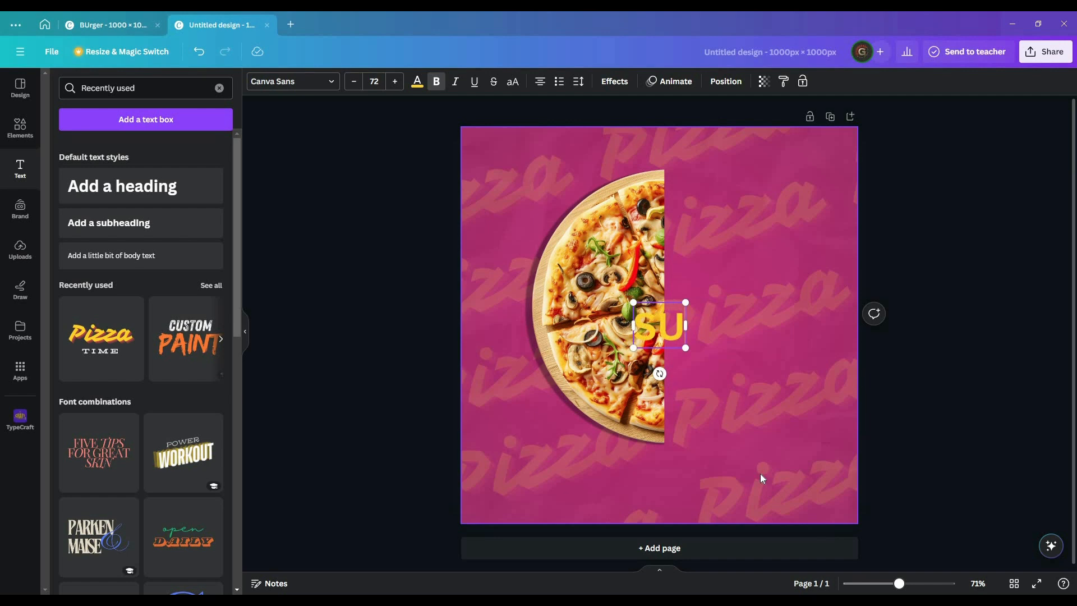
pyautogui.write('PER')
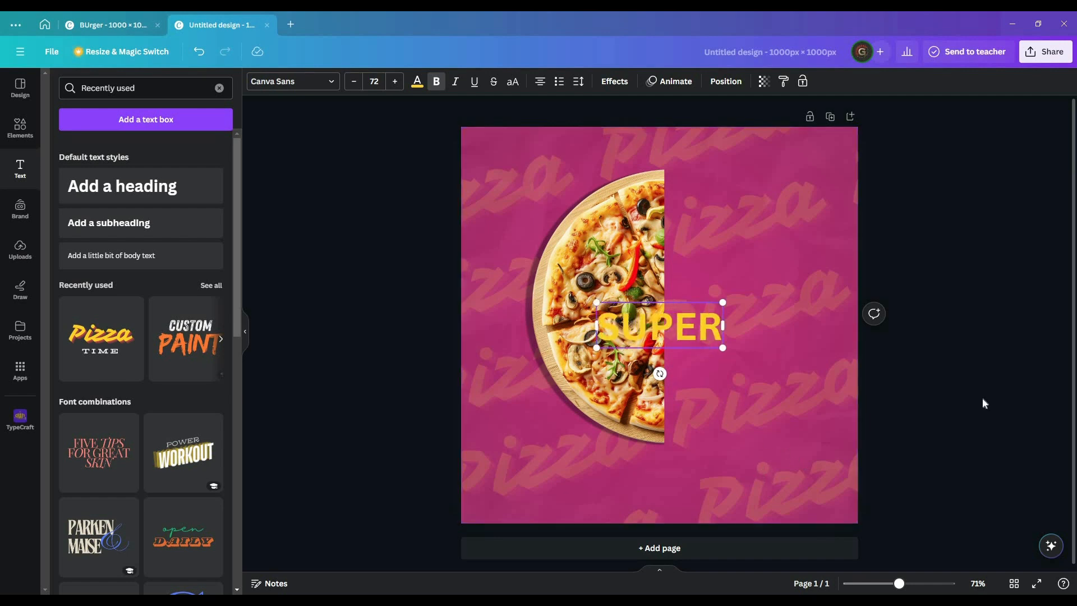
pyautogui.click(984, 403)
pyautogui.moveTo(695, 317); pyautogui.dragTo(760, 187)
# - Set the SUPER heading's font to Anton, trying League Spartan first, and nudge the heading slightly down
pyautogui.click(329, 83)
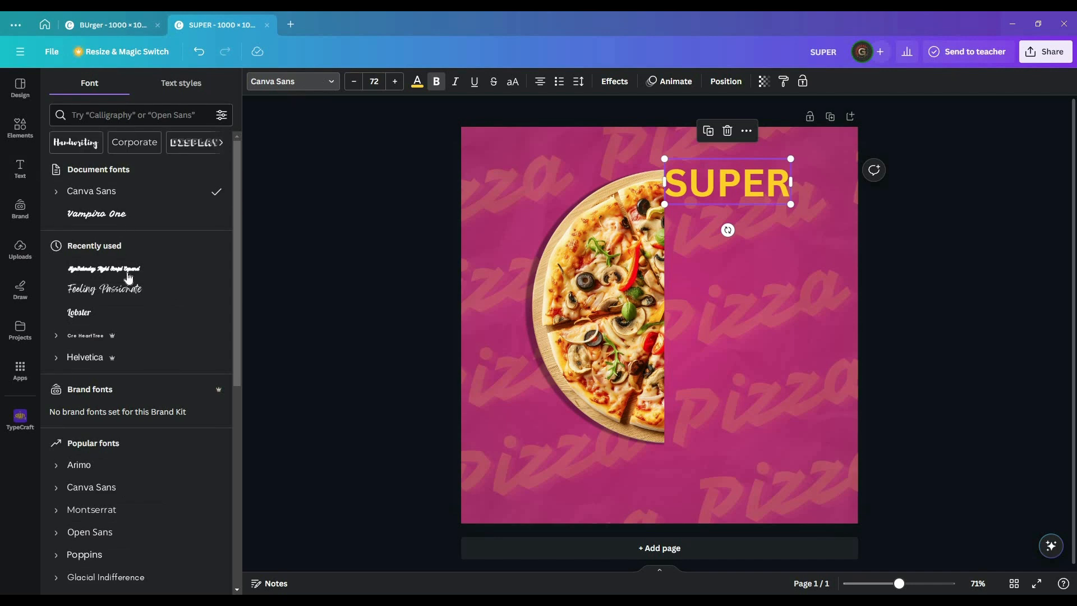
pyautogui.scroll(-2, 129, 393)
pyautogui.scroll(-3, 144, 421)
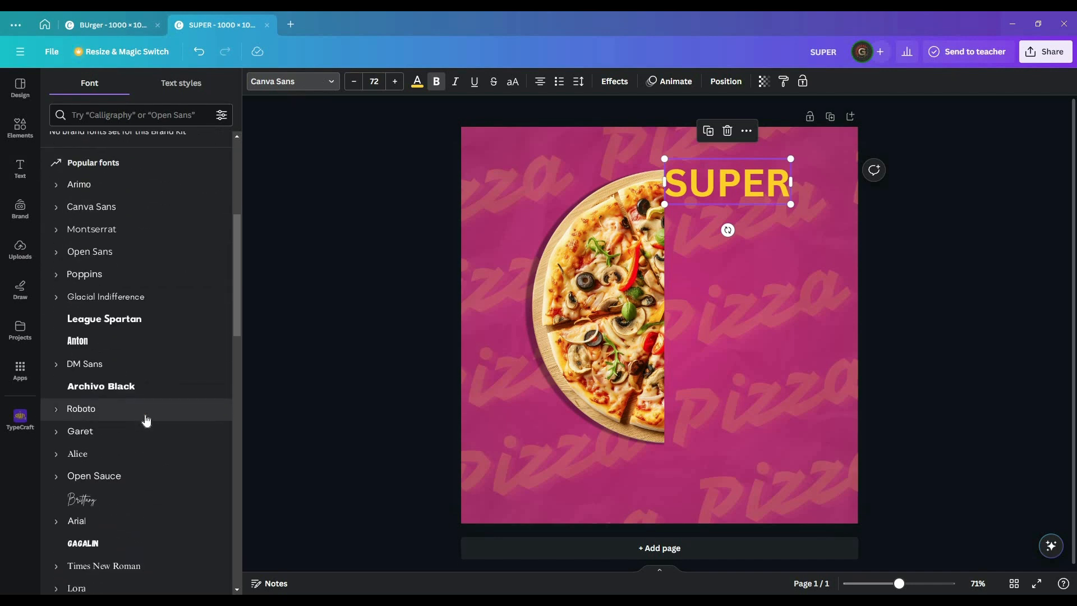
pyautogui.click(150, 319)
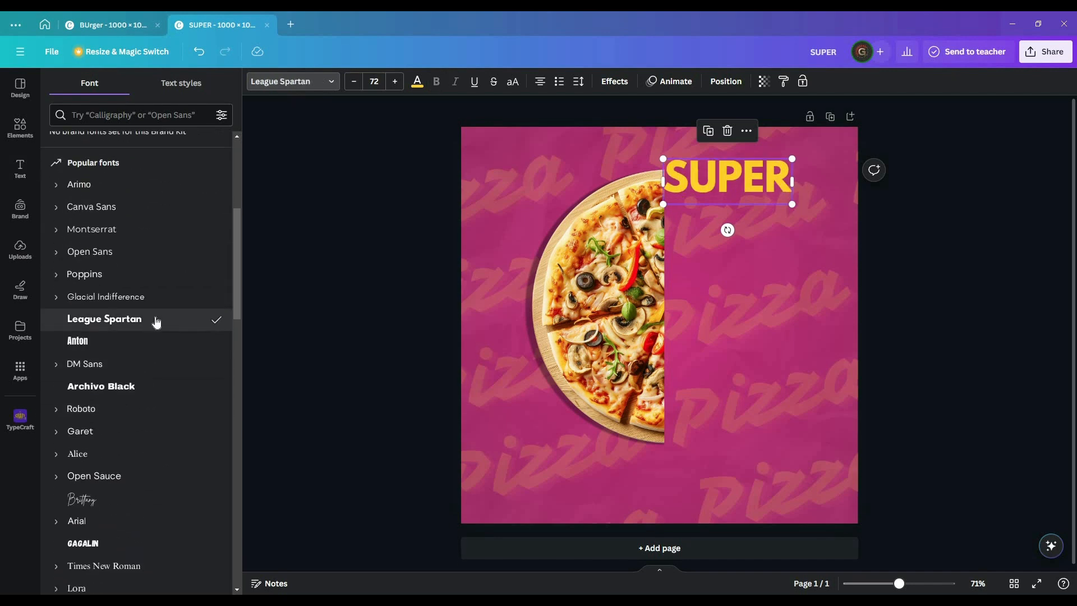
pyautogui.moveTo(738, 174); pyautogui.dragTo(739, 187)
pyautogui.click(149, 343)
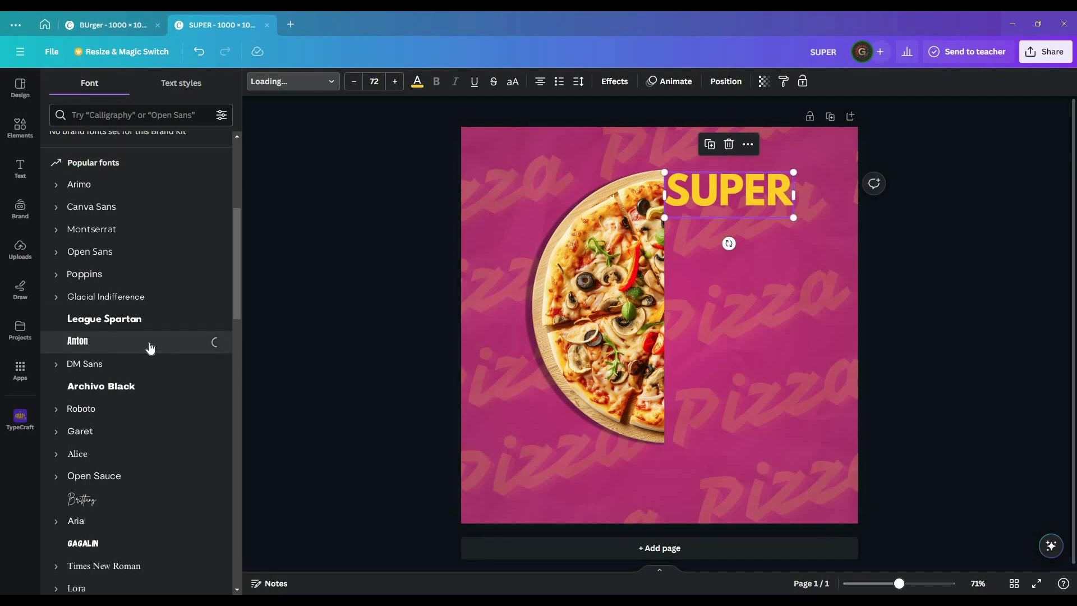
# - Duplicate the SUPER heading, change the copy to DELICIOUS, and left-align it directly beneath SUPER
pyautogui.hotkey('ctrl', 'd')
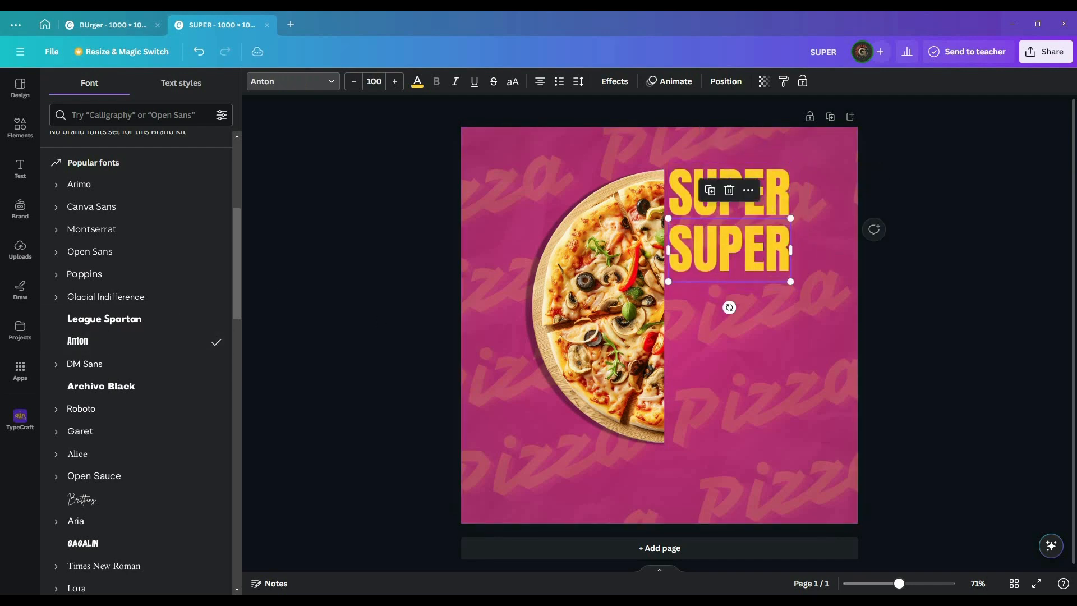
pyautogui.doubleClick(764, 247)
pyautogui.write('DELICIOUS')
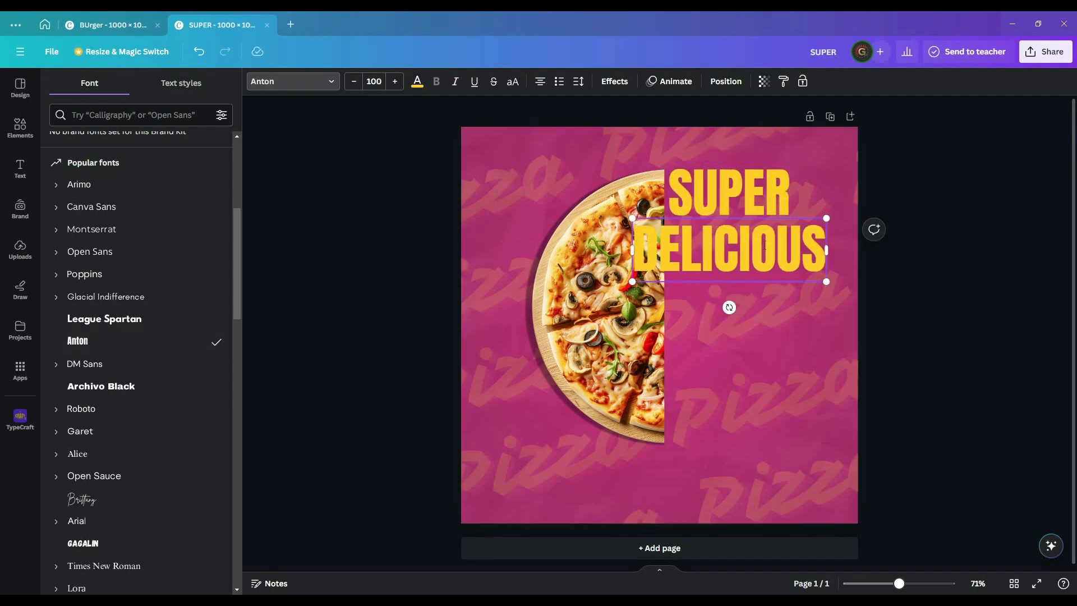
pyautogui.click(896, 315)
pyautogui.moveTo(729, 250); pyautogui.dragTo(765, 247)
# - Add a circle shape from the elements library to the poster
pyautogui.click(20, 128)
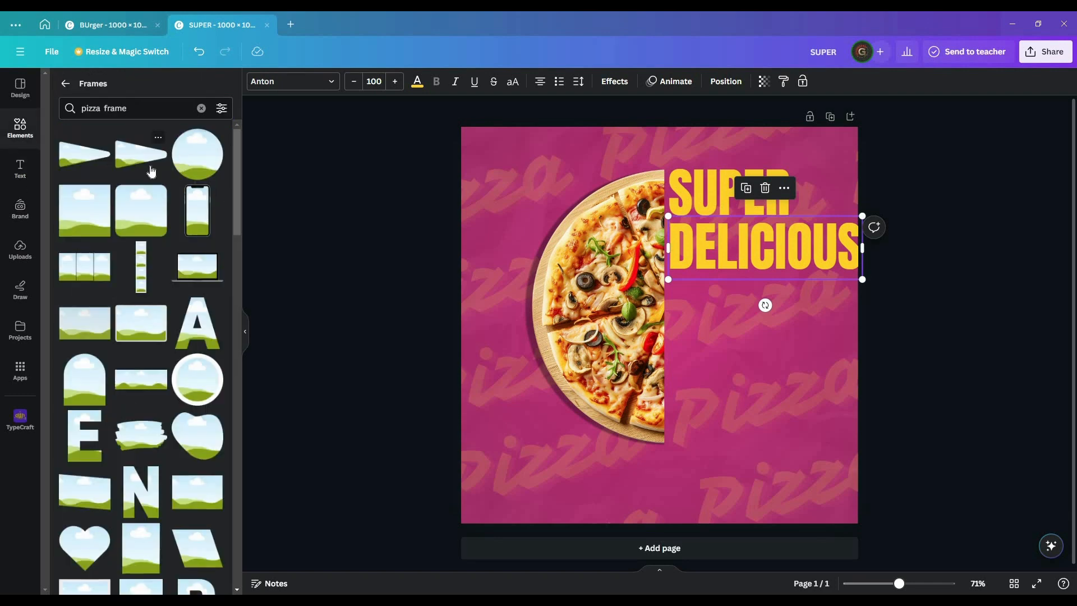
pyautogui.click(65, 84)
pyautogui.scroll(8, 178, 314)
pyautogui.click(211, 216)
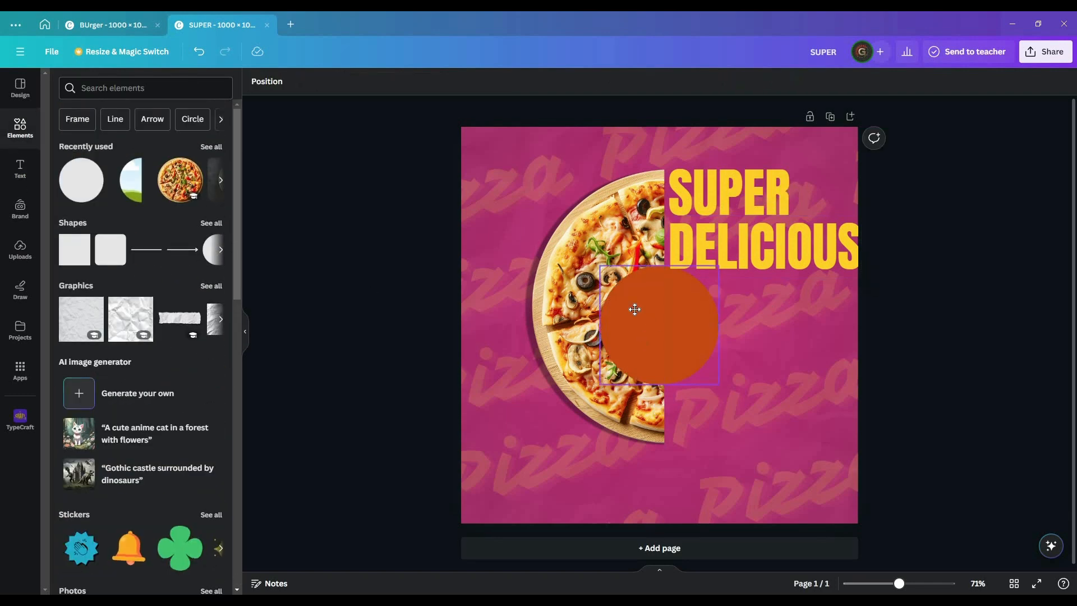
# - Enlarge and position the orange circle so it covers the half pizza and completes its round outline
pyautogui.moveTo(634, 307); pyautogui.dragTo(635, 208)
pyautogui.moveTo(601, 285); pyautogui.dragTo(483, 437)
pyautogui.moveTo(594, 314); pyautogui.dragTo(661, 328)
pyautogui.moveTo(659, 180); pyautogui.dragTo(660, 170)
pyautogui.moveTo(659, 435); pyautogui.dragTo(660, 442)
pyautogui.moveTo(786, 307); pyautogui.dragTo(798, 306)
pyautogui.moveTo(746, 328)
pyautogui.mouseDown()
pyautogui.moveTo(748, 362)
pyautogui.moveTo(746, 325)
pyautogui.mouseUp()
pyautogui.moveTo(797, 444)
pyautogui.mouseDown()
pyautogui.moveTo(802, 415)
pyautogui.moveTo(803, 450)
pyautogui.mouseUp()
pyautogui.moveTo(730, 361); pyautogui.dragTo(731, 359)
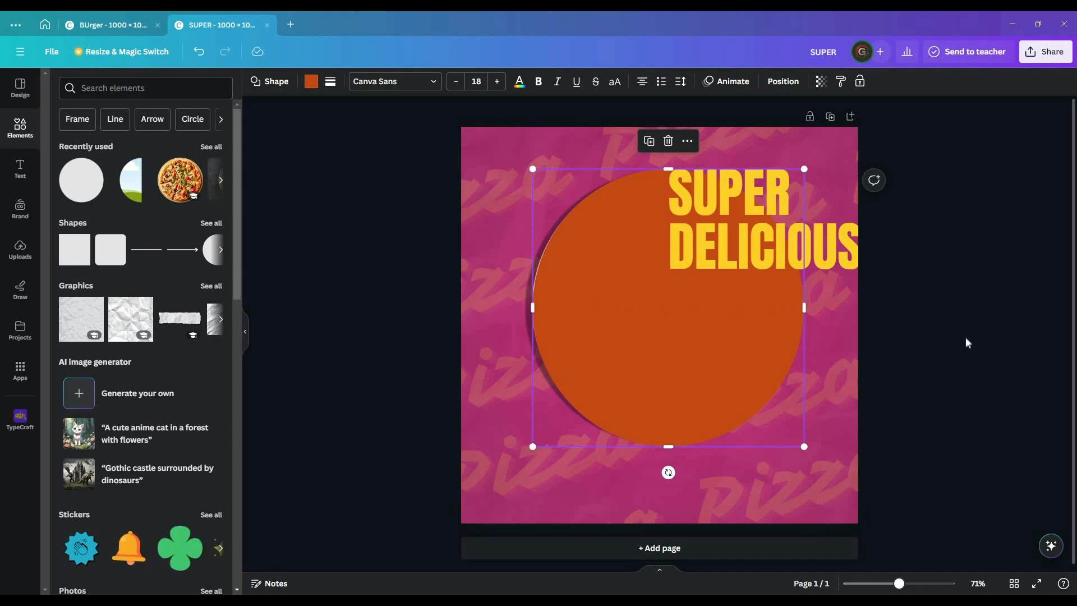
pyautogui.click(965, 338)
# - Shrink the DELICIOUS and SUPER lines to fit within the orange circle and stack them closely, aligned left
pyautogui.click(851, 258)
pyautogui.moveTo(861, 279); pyautogui.dragTo(792, 256)
pyautogui.click(776, 196)
pyautogui.moveTo(792, 162); pyautogui.dragTo(750, 199)
pyautogui.moveTo(708, 202); pyautogui.dragTo(708, 201)
# - Add a larger PIZZA line beneath DELICIOUS, reaching the orange circle's right edge
pyautogui.moveTo(724, 239); pyautogui.dragTo(700, 275)
pyautogui.doubleClick(724, 273)
pyautogui.write('PIZZA')
pyautogui.click(1014, 215)
# - Duplicate the PIZZA line below itself and replace the copy's text with LIMITED tiME FFER
pyautogui.moveTo(736, 288); pyautogui.dragTo(727, 345)
pyautogui.doubleClick(727, 345)
pyautogui.write('LIMITE')
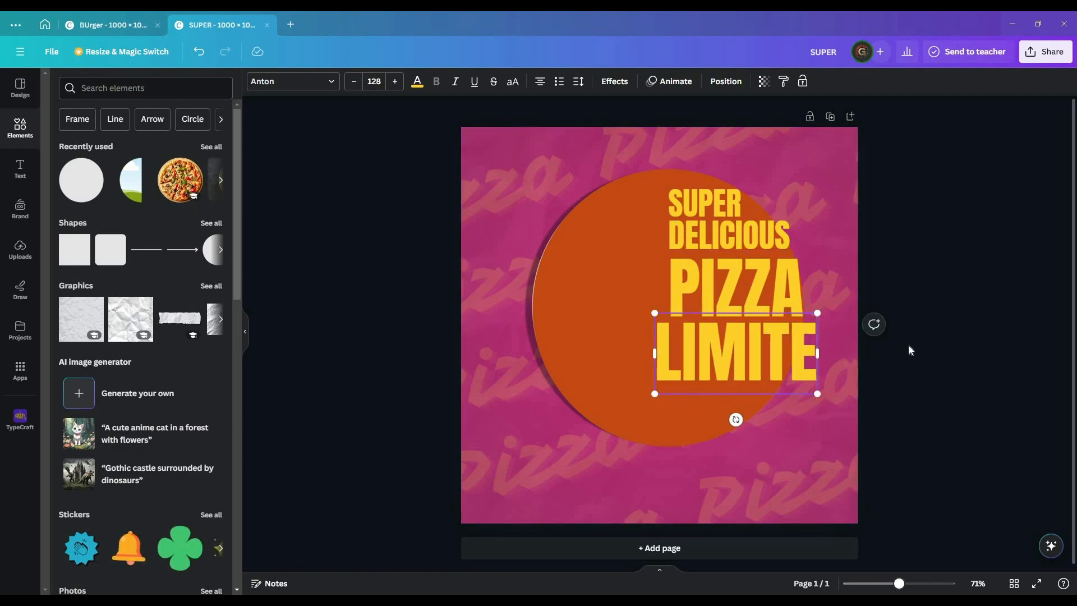
pyautogui.write('D tiME FFER')
# - Set the LIMITED tiME FFER text to size 37 and fit it on one line as wide as PIZZA
pyautogui.hotkey('ctrl', 'a')
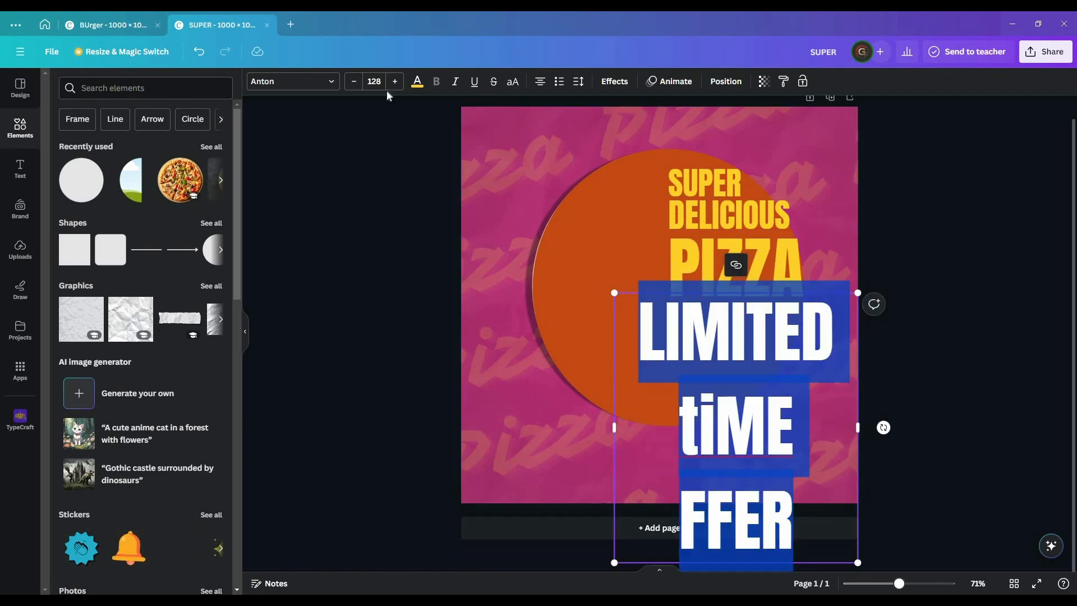
pyautogui.click(374, 82)
pyautogui.write('20')
pyautogui.press('Return')
pyautogui.click(815, 368)
pyautogui.moveTo(734, 320); pyautogui.dragTo(702, 326)
pyautogui.moveTo(741, 324); pyautogui.dragTo(804, 325)
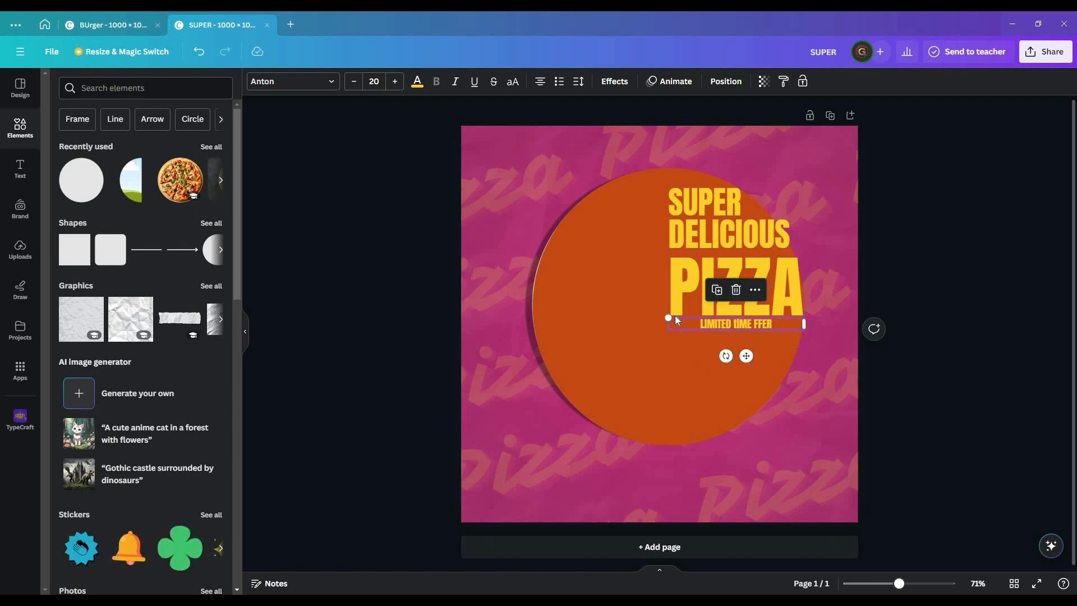
pyautogui.tripleClick(721, 323)
pyautogui.click(394, 82)
pyautogui.click(843, 417)
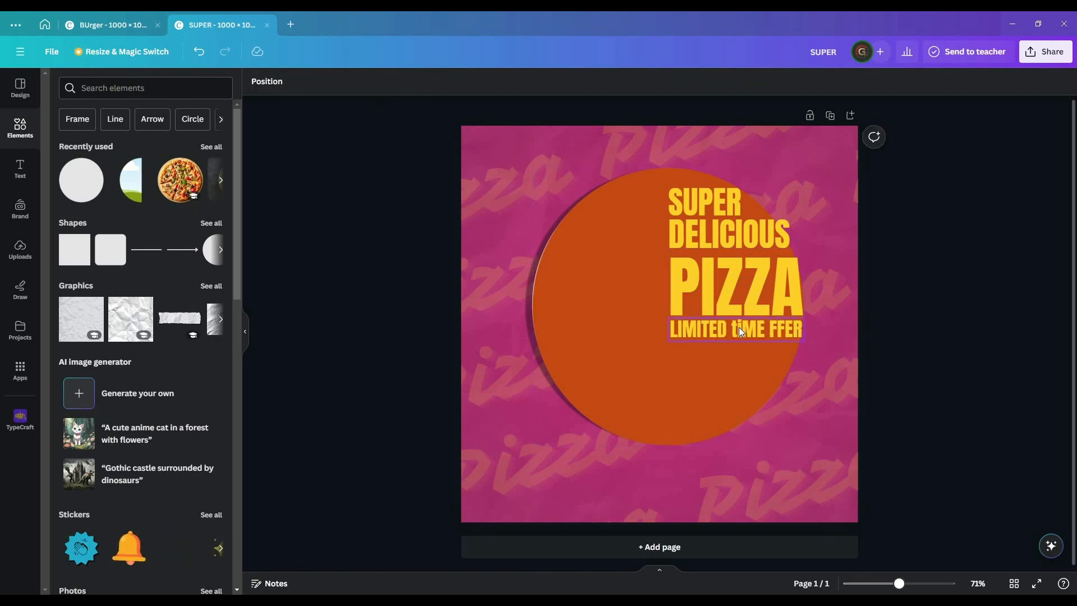
# - Correct the misspelled line under PIZZA to read LIMITED TIME OFFER
pyautogui.doubleClick(738, 327)
pyautogui.press('BackSpace')
pyautogui.write('T')
pyautogui.click(914, 409)
pyautogui.doubleClick(742, 328)
pyautogui.press('BackSpace')
pyautogui.write('I')
pyautogui.click(896, 382)
pyautogui.doubleClick(770, 329)
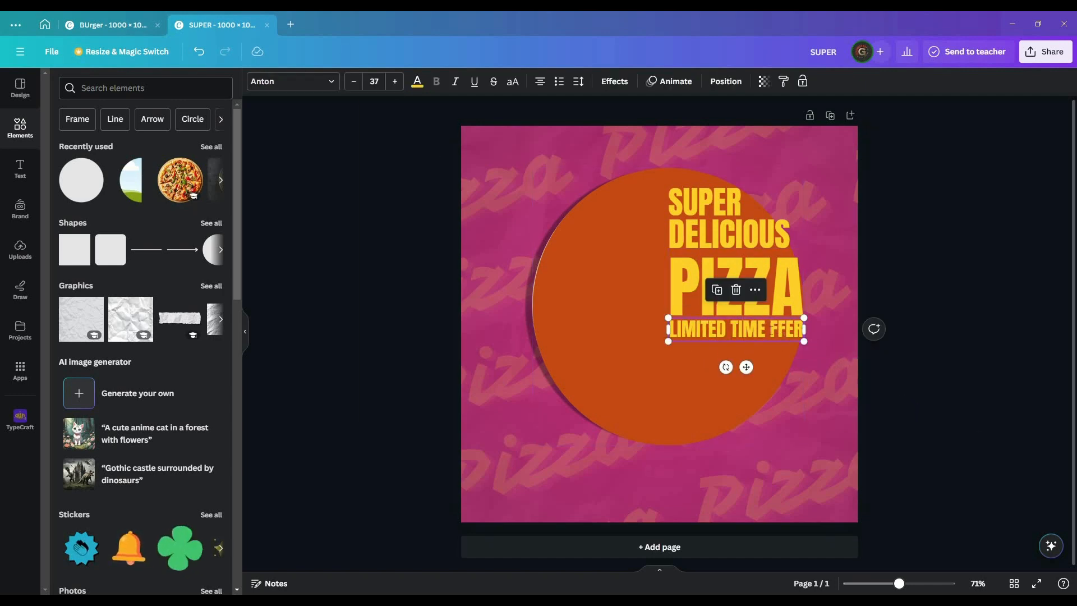
pyautogui.write('O')
# - Reduce the LIMITED TIME OFFER font size so the line fits under PIZZA
pyautogui.tripleClick(740, 329)
pyautogui.click(353, 82)
pyautogui.click(354, 82)
pyautogui.click(354, 82)
pyautogui.click(903, 387)
# - Duplicate the LIMITED TIME OFFER line, enlarge the copy to size 70.2, and change it to DISCOUNT
pyautogui.tripleClick(751, 350)
pyautogui.keyDown('alt'); pyautogui.moveTo(751, 328); pyautogui.dragTo(948, 383); pyautogui.keyUp('alt')
pyautogui.write('DIS')
pyautogui.click(899, 379)
pyautogui.click(756, 351)
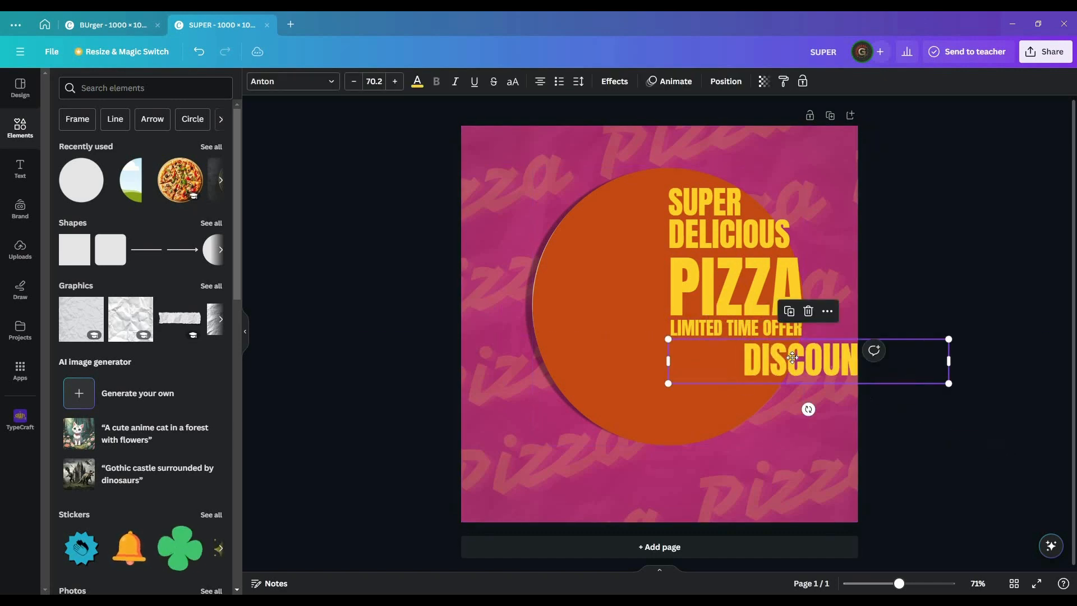
# - Add a 50% line beneath DISCOUNT and enlarge it to size 79.9
pyautogui.moveTo(796, 357); pyautogui.dragTo(722, 398)
pyautogui.tripleClick(758, 398)
pyautogui.write('50%')
pyautogui.click(1019, 442)
pyautogui.moveTo(849, 415); pyautogui.dragTo(932, 448)
# - Copy the 50% line below as OFF and align both lines with DISCOUNT's left edge
pyautogui.keyDown('alt'); pyautogui.moveTo(729, 396); pyautogui.dragTo(729, 440); pyautogui.keyUp('alt')
pyautogui.tripleClick(729, 440)
pyautogui.write('OFF')
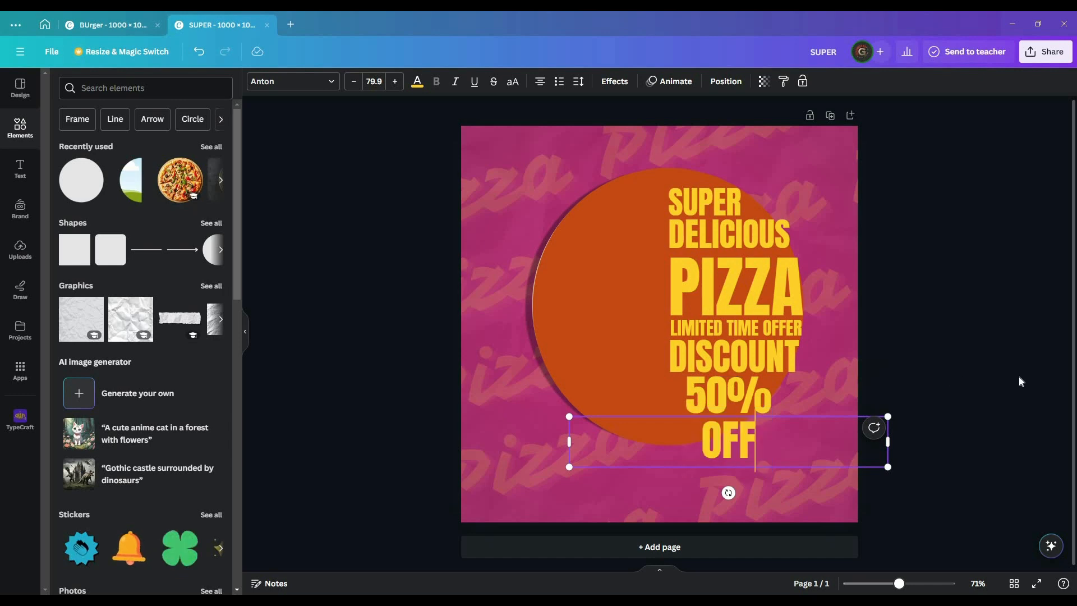
pyautogui.click(1018, 376)
pyautogui.moveTo(729, 397); pyautogui.dragTo(715, 397)
pyautogui.moveTo(729, 441); pyautogui.dragTo(699, 442)
pyautogui.click(920, 270)
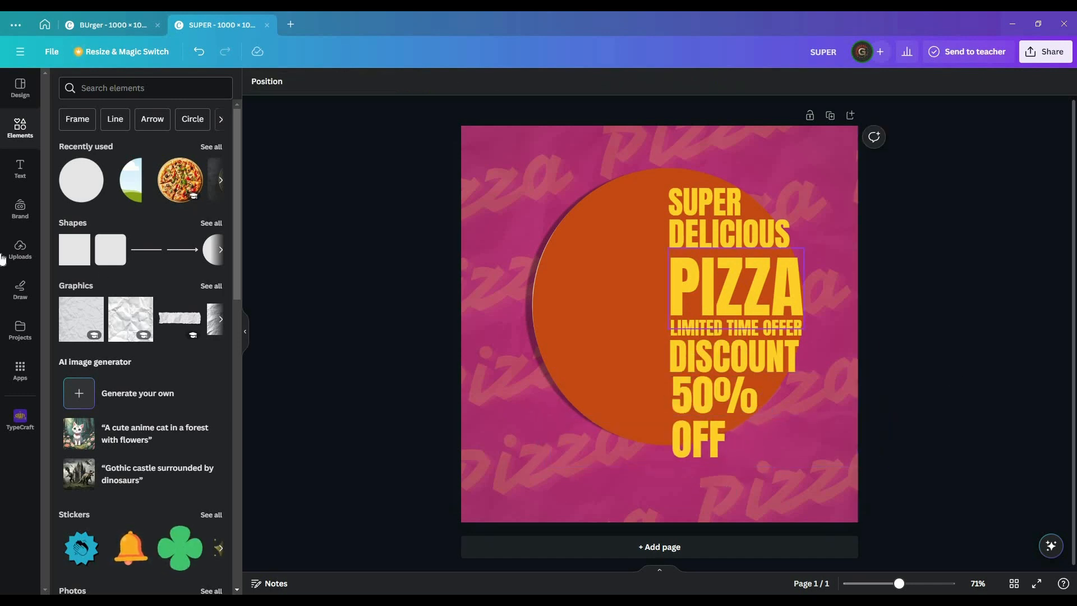
# - Search the available apps for TEXT WARP and open TypeCraft
pyautogui.click(20, 372)
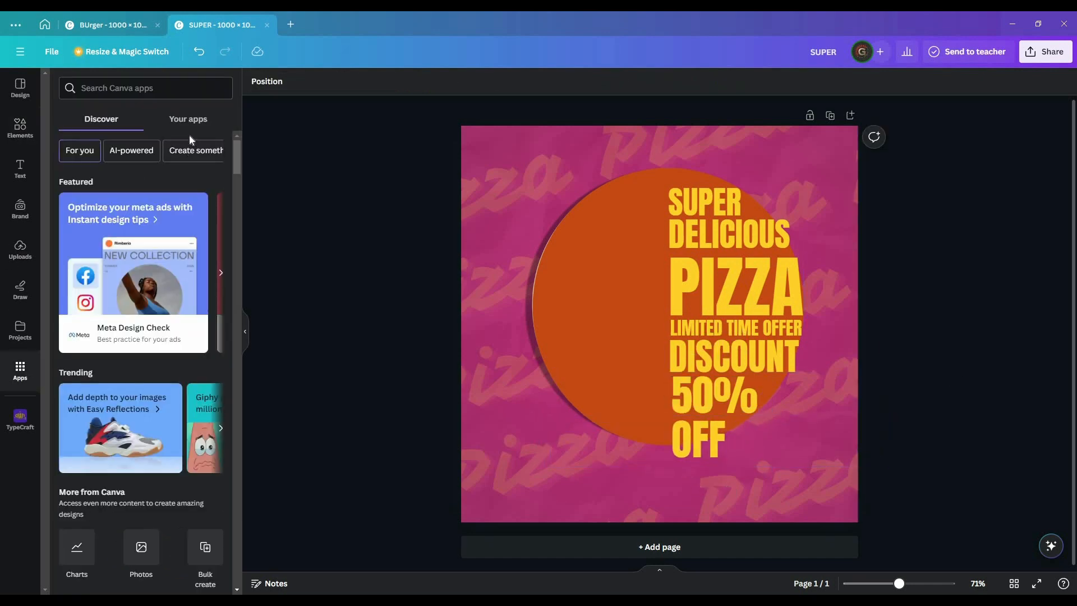
pyautogui.click(153, 88)
pyautogui.write('TEXT WARP')
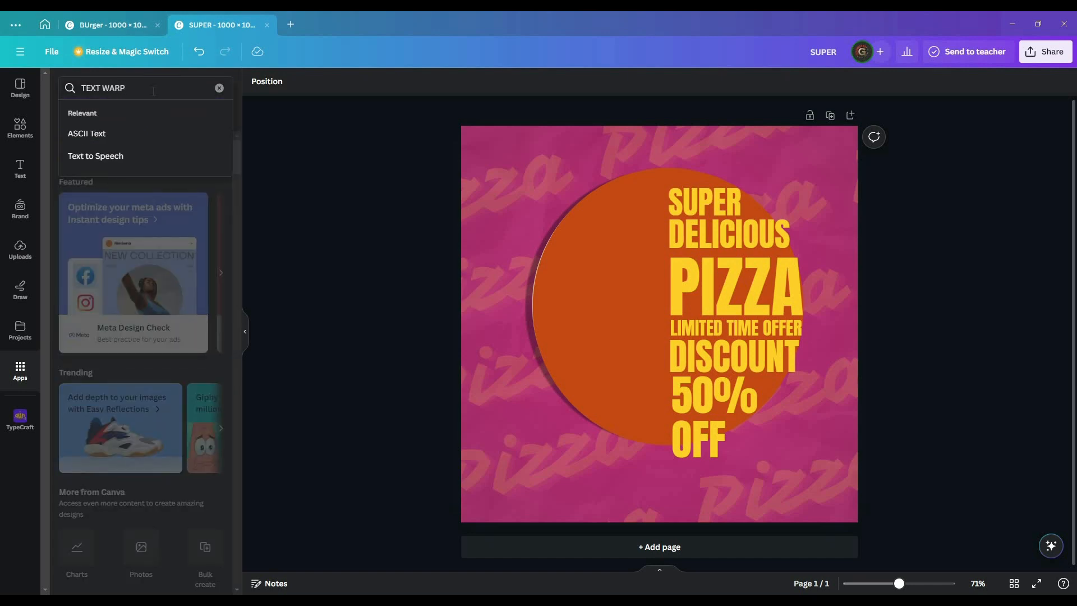
pyautogui.press('Return')
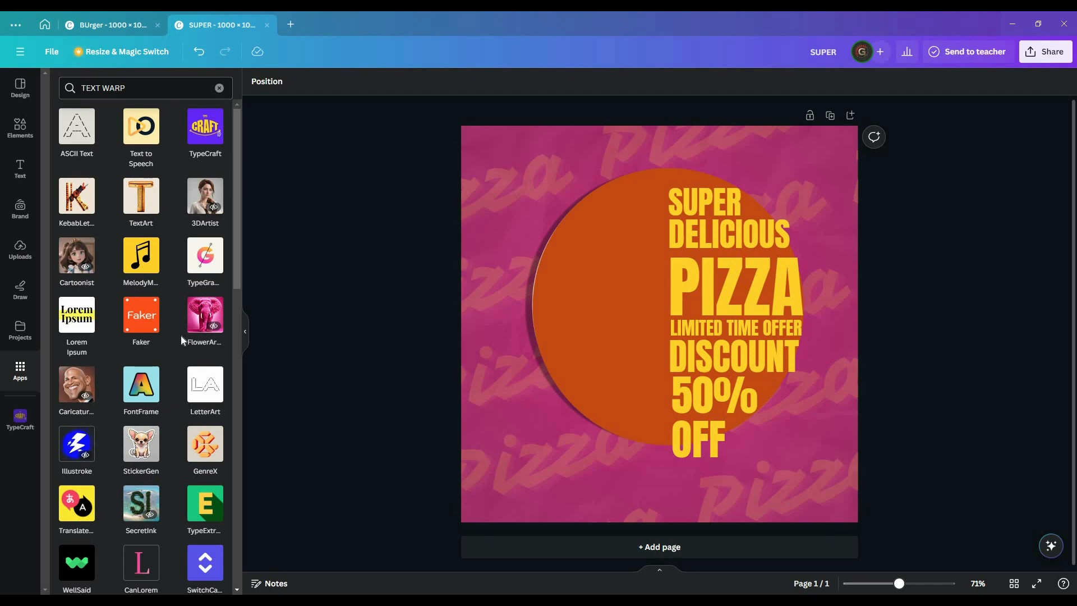
pyautogui.scroll(-5, 224, 351)
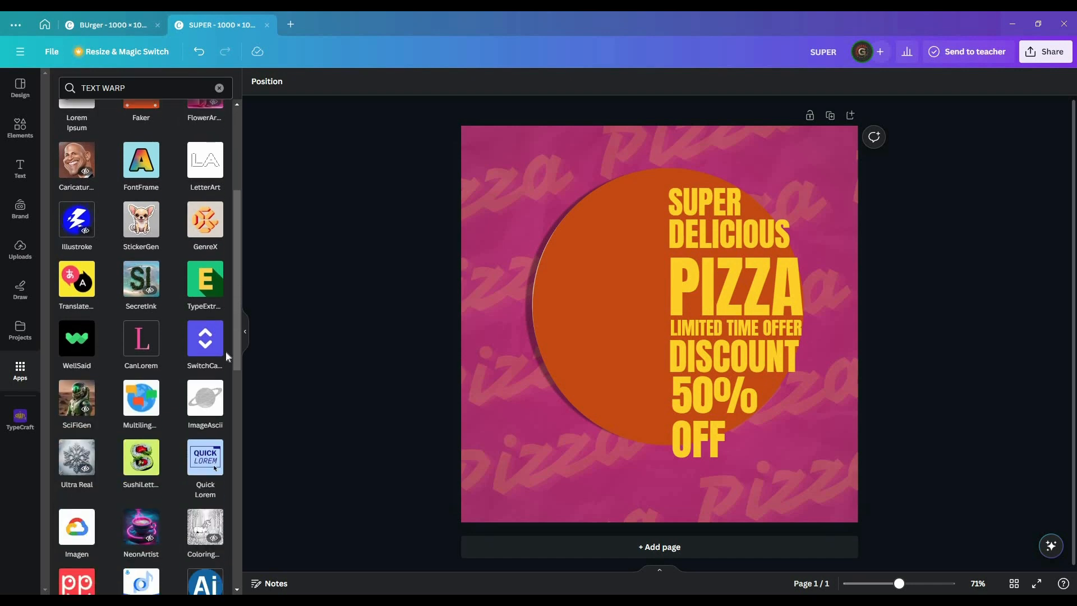
pyautogui.scroll(-2, 225, 352)
pyautogui.scroll(6, 225, 353)
pyautogui.click(214, 133)
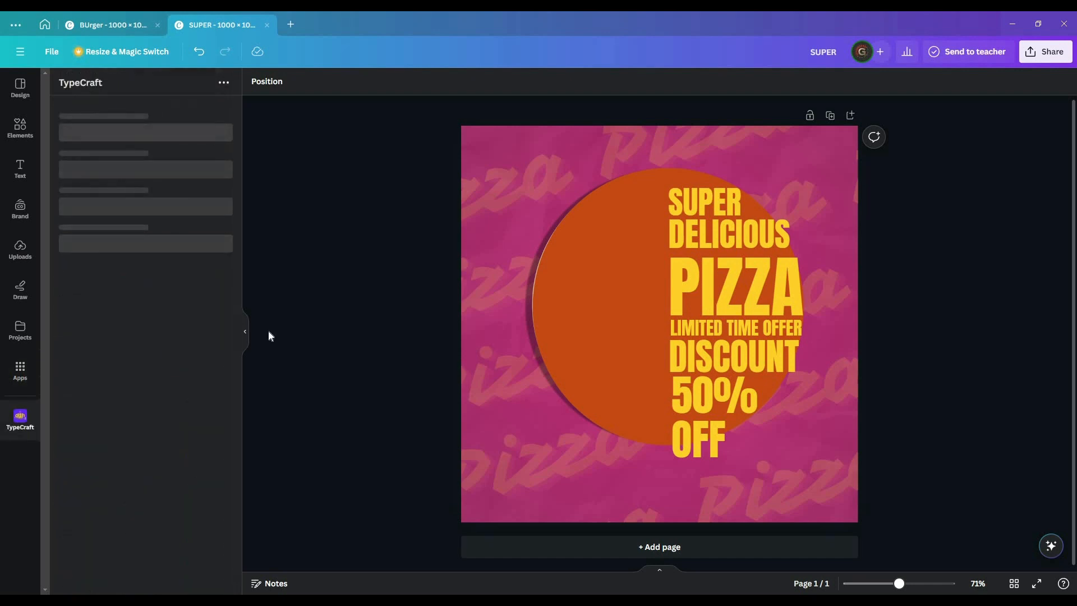
# - Copy the word SUPER from the poster into TypeCraft as its text and set the font to Anton Regular 123
pyautogui.click(705, 201)
pyautogui.click(712, 197)
pyautogui.hotkey('ctrl', 'c')
pyautogui.moveTo(160, 132); pyautogui.dragTo(46, 123)
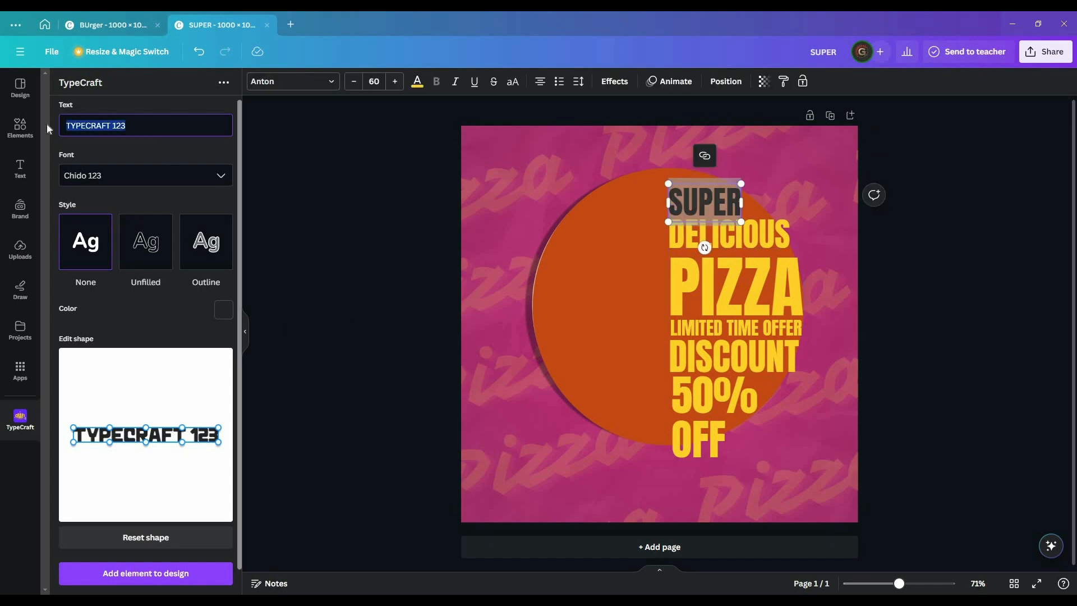
pyautogui.hotkey('ctrl', 'v')
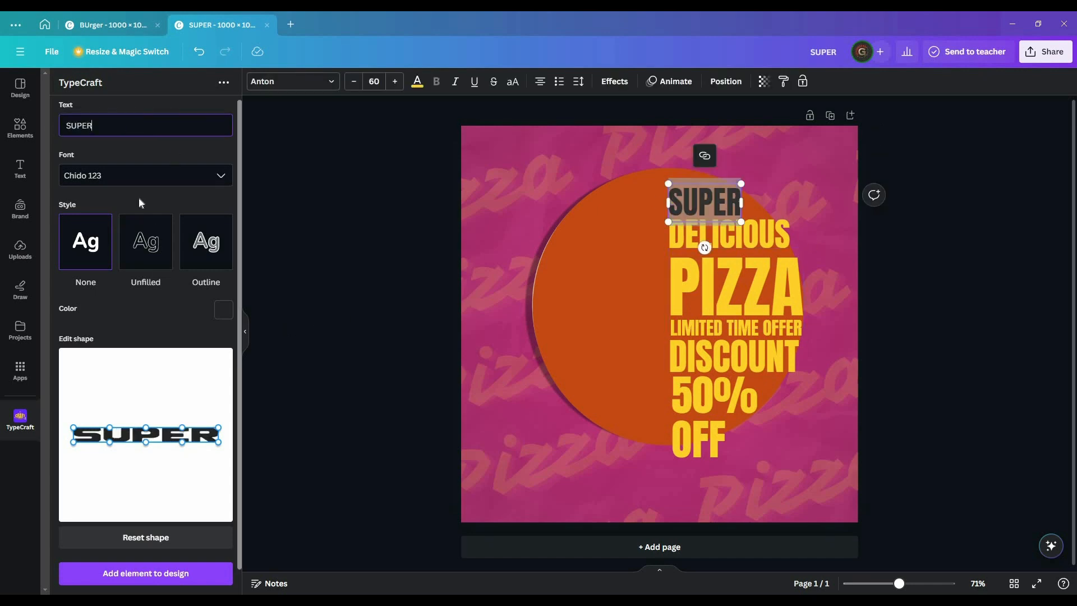
pyautogui.click(130, 175)
pyautogui.write('AN')
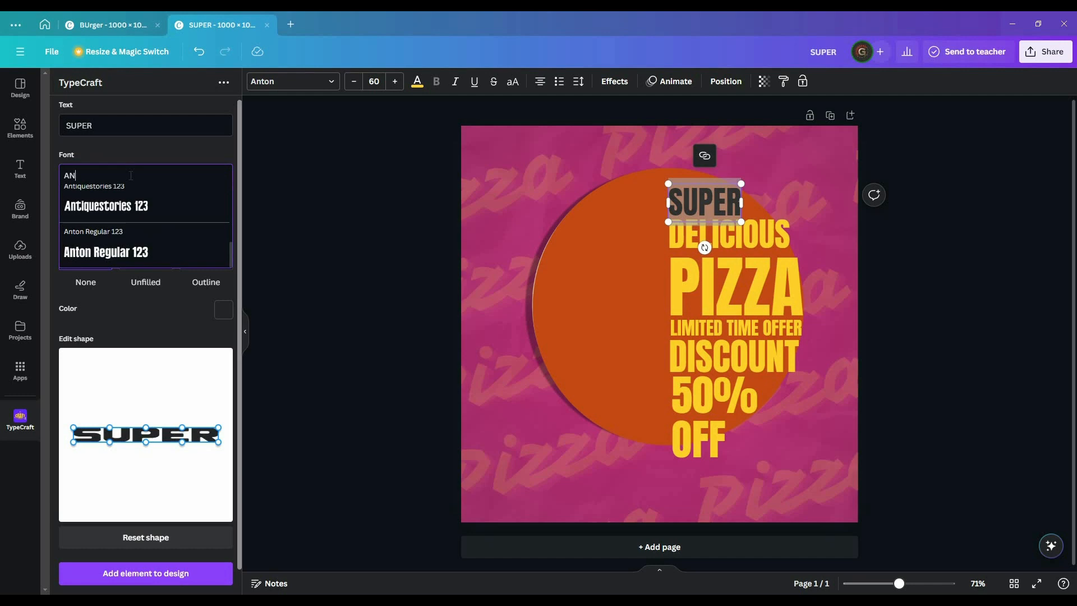
pyautogui.write('TO')
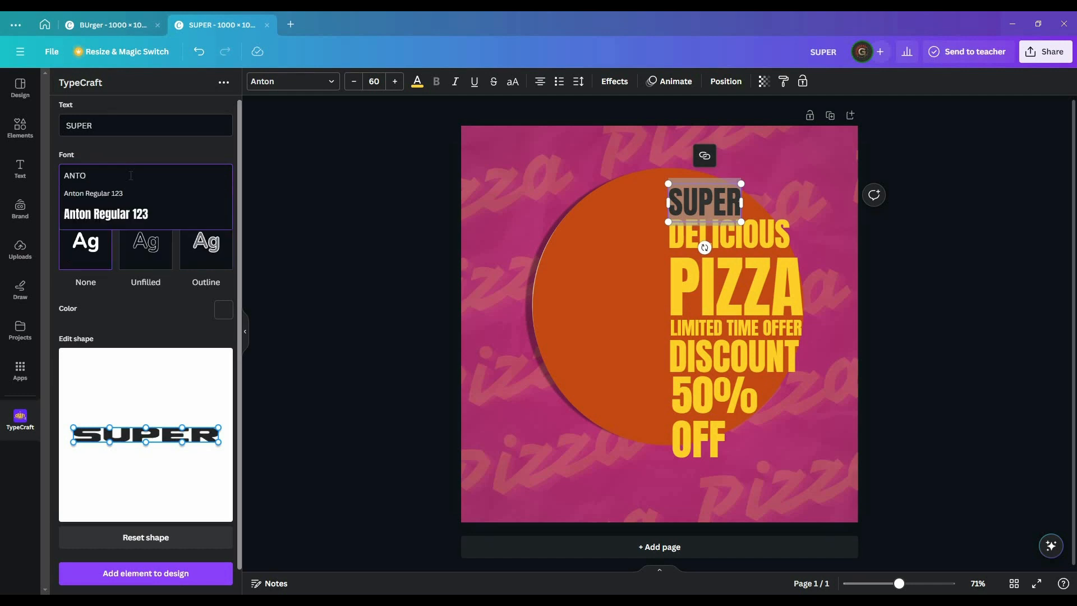
pyautogui.click(78, 221)
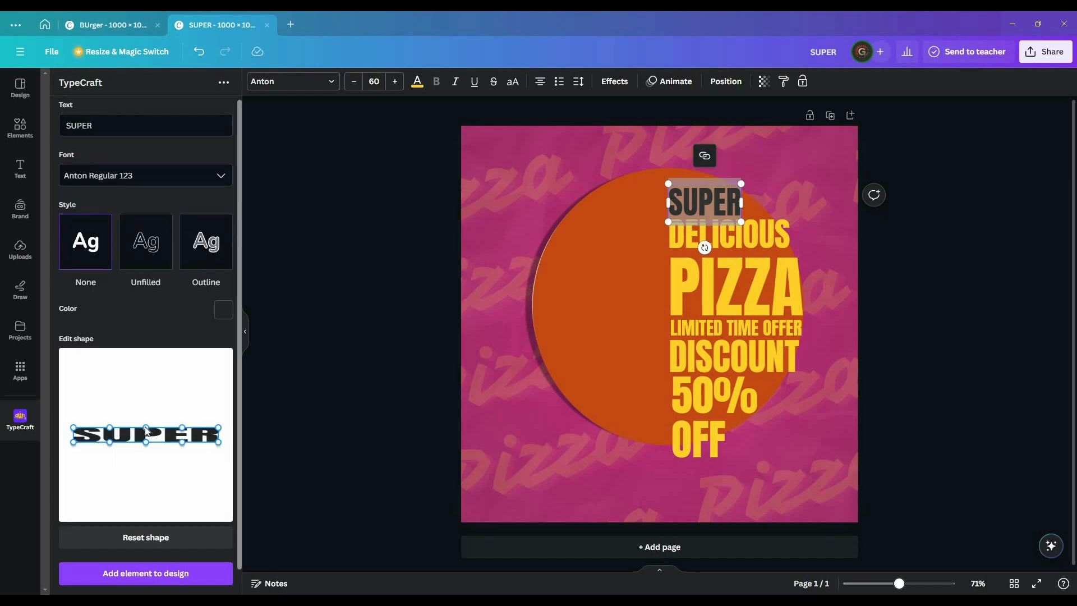
# - Warp SUPER into an arch that slopes down toward its final letter and add it to the design
pyautogui.moveTo(72, 427); pyautogui.dragTo(107, 391)
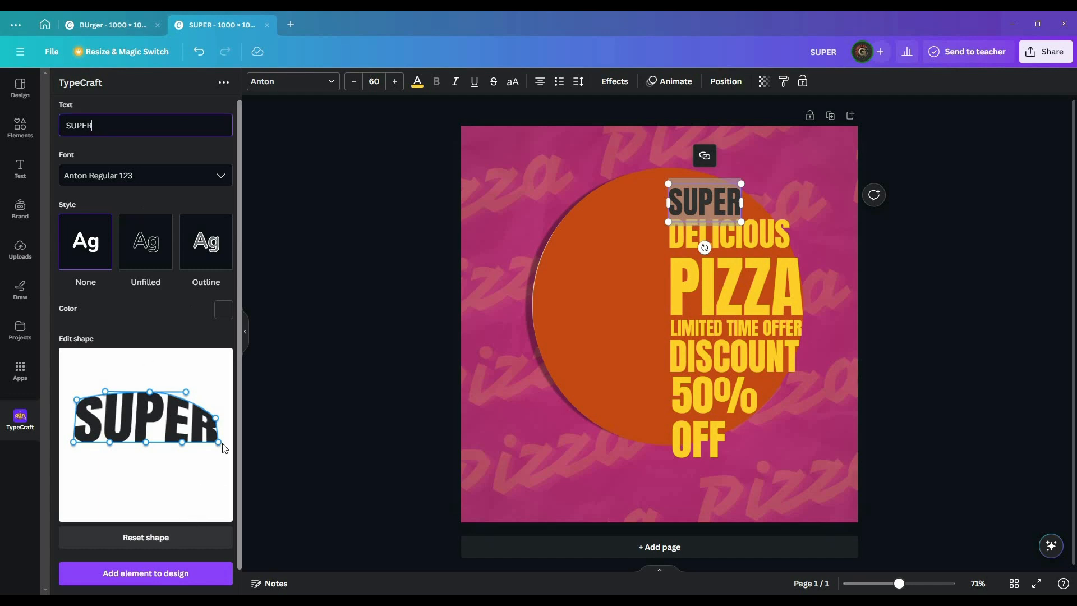
pyautogui.moveTo(224, 448); pyautogui.dragTo(225, 448)
pyautogui.moveTo(147, 442); pyautogui.dragTo(147, 434)
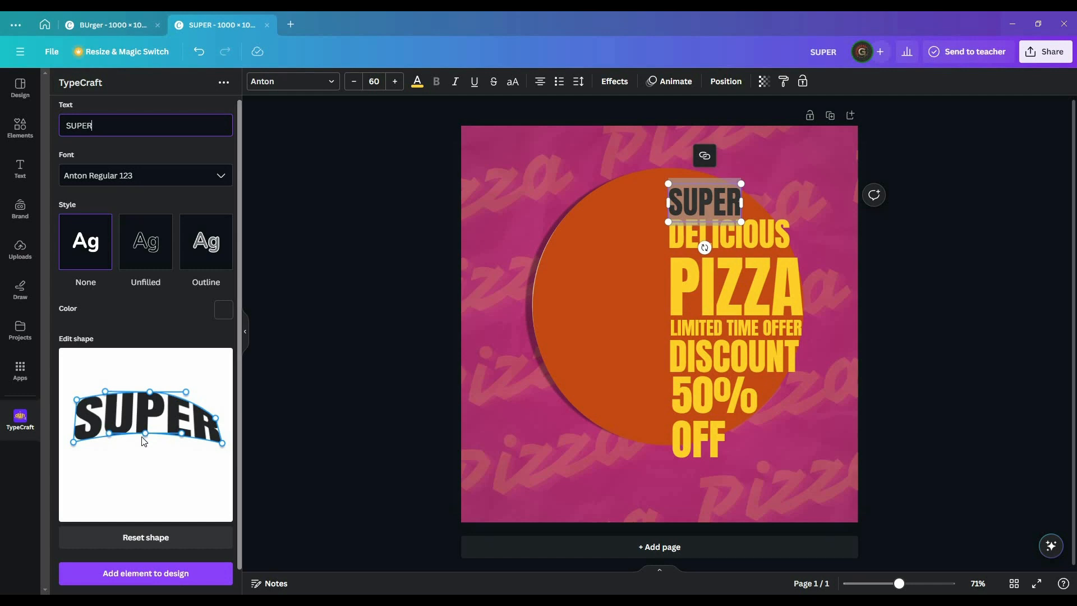
pyautogui.moveTo(73, 443); pyautogui.dragTo(78, 448)
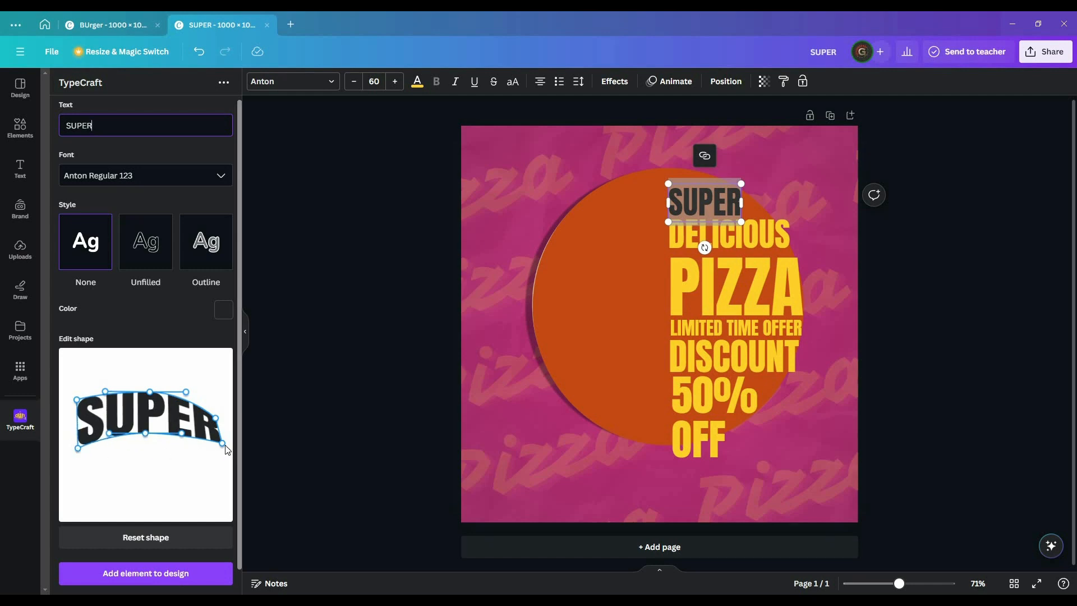
pyautogui.click(168, 573)
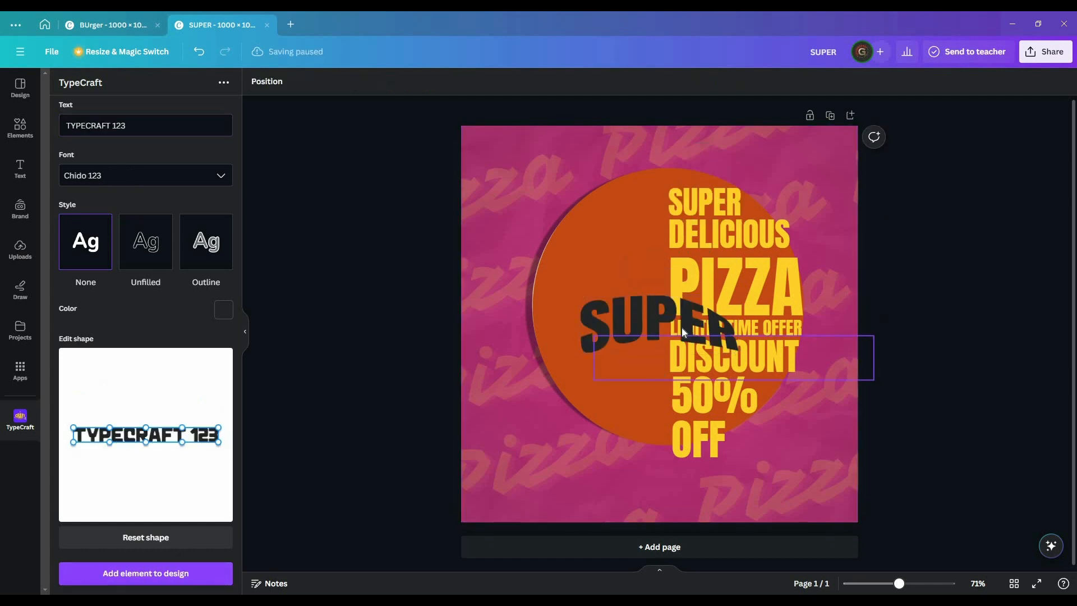
# - Shrink the warped SUPER, place it over the plain SUPER at the circle's upper edge and tilt it slightly clockwise
pyautogui.moveTo(662, 288); pyautogui.dragTo(750, 160)
pyautogui.moveTo(824, 164); pyautogui.dragTo(759, 182)
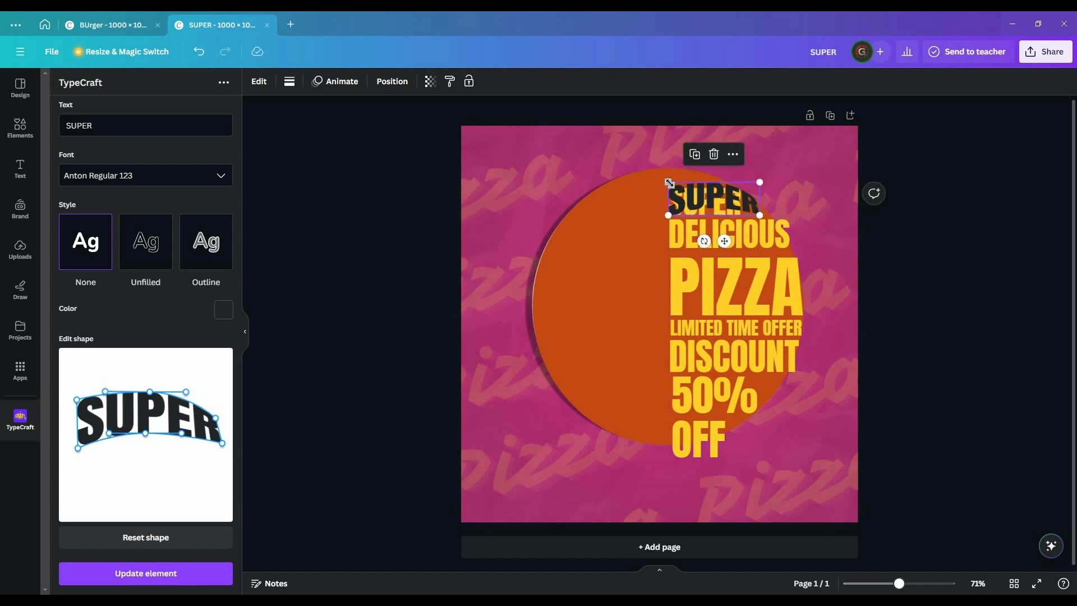
pyautogui.click(669, 183)
pyautogui.moveTo(678, 190); pyautogui.dragTo(712, 188)
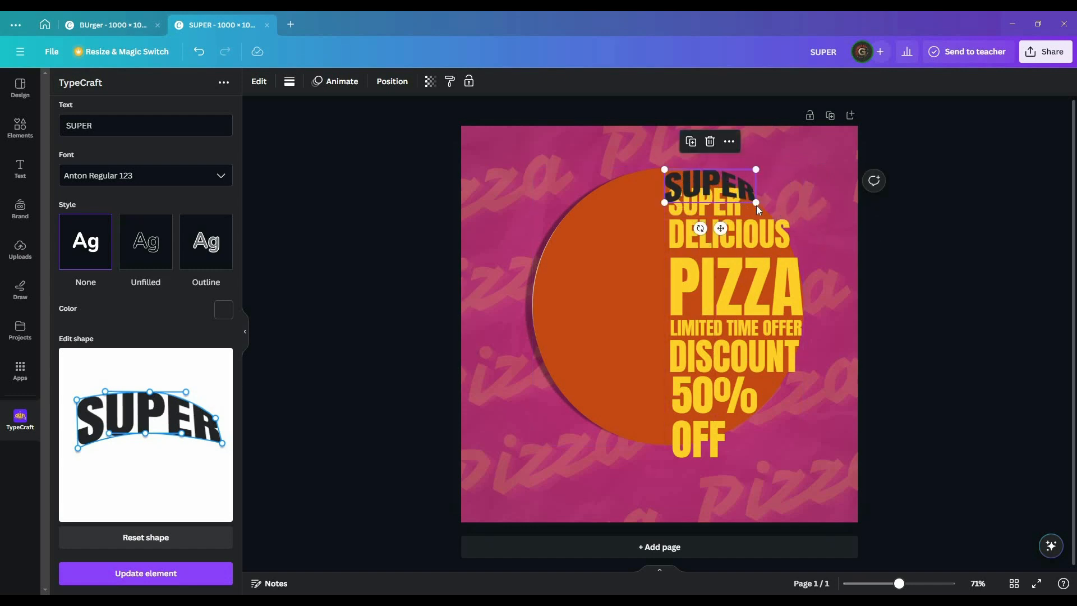
pyautogui.moveTo(698, 229); pyautogui.dragTo(693, 235)
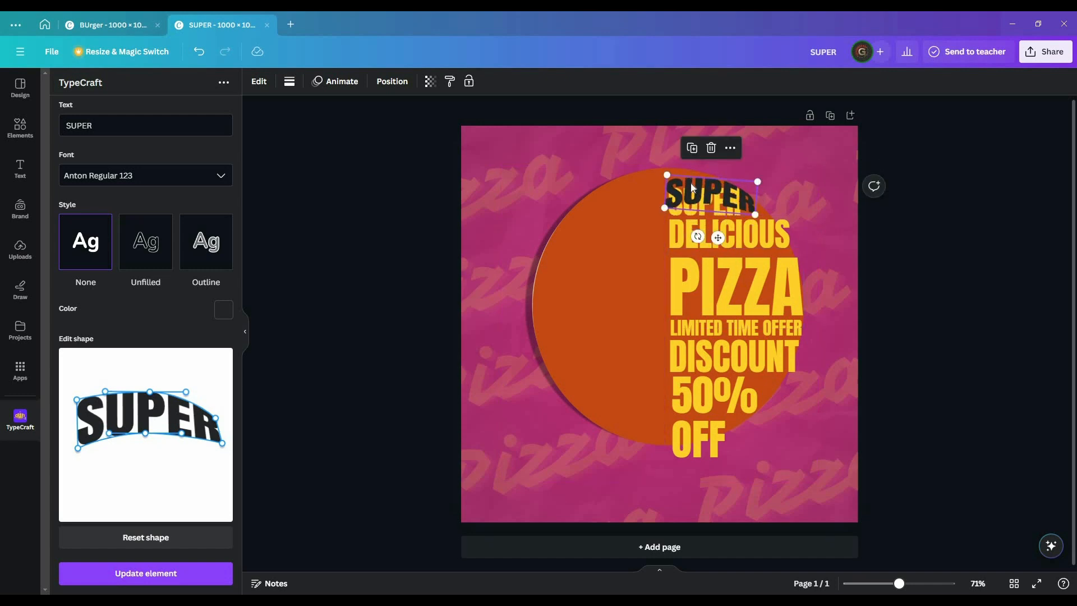
pyautogui.press('Delete')
pyautogui.hotkey('ctrl', 'z')
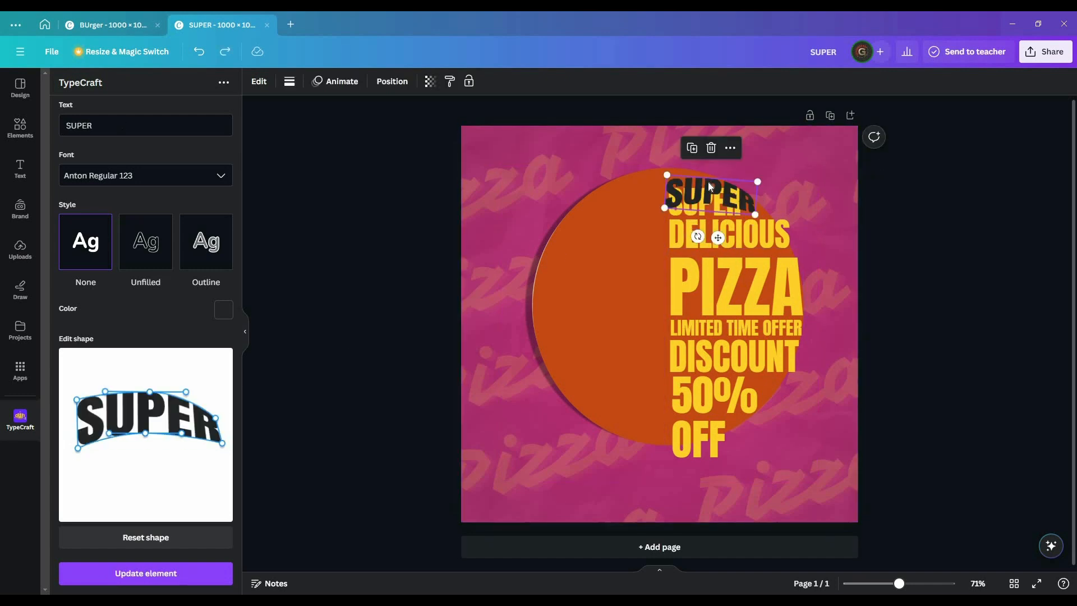
# - Raise the warped SUPER's top curve, adjust its lower corners to follow the circle, and enlarge it slightly on the poster
pyautogui.moveTo(79, 401); pyautogui.dragTo(194, 395)
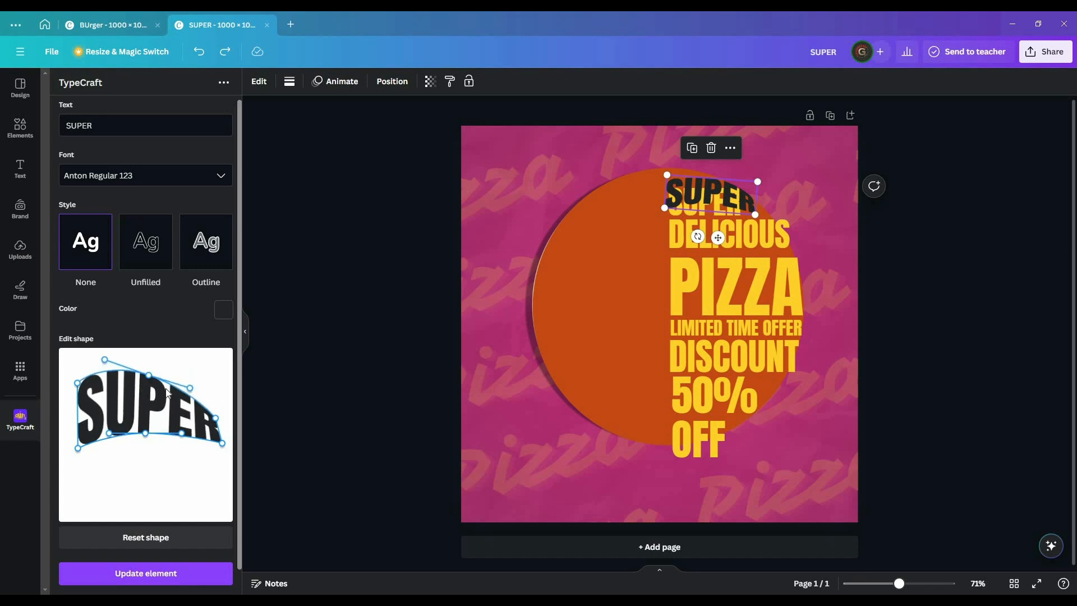
pyautogui.moveTo(105, 367); pyautogui.dragTo(104, 368)
pyautogui.click(168, 573)
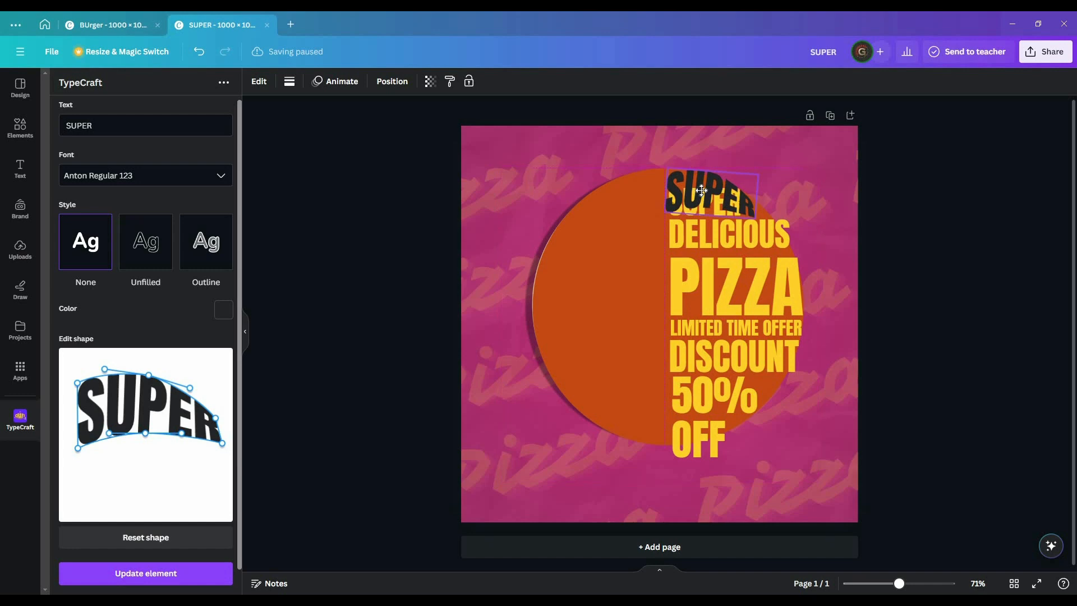
pyautogui.moveTo(222, 446); pyautogui.dragTo(226, 453)
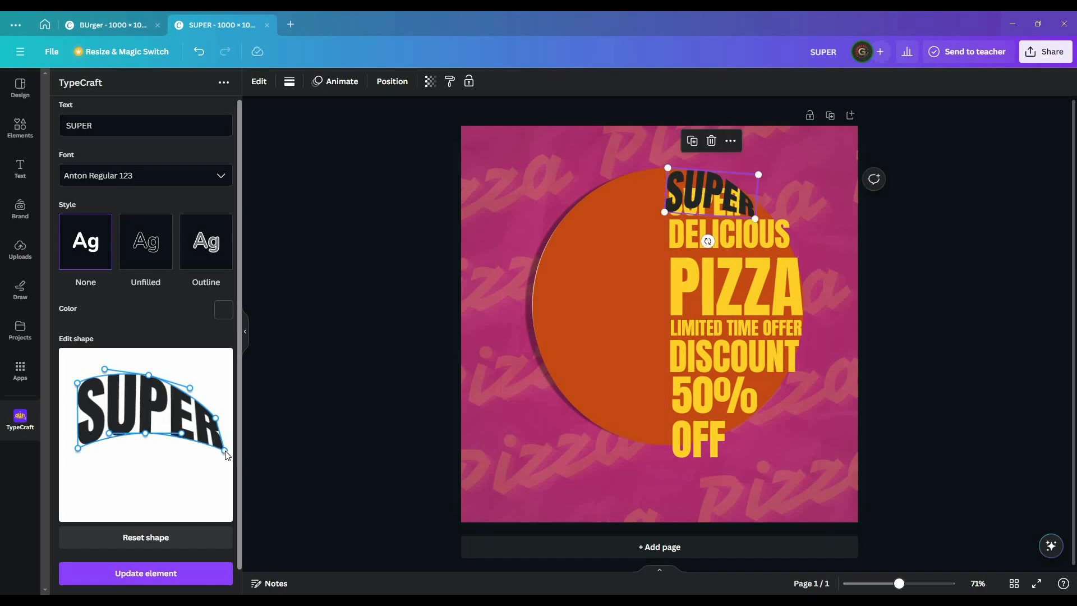
pyautogui.click(142, 575)
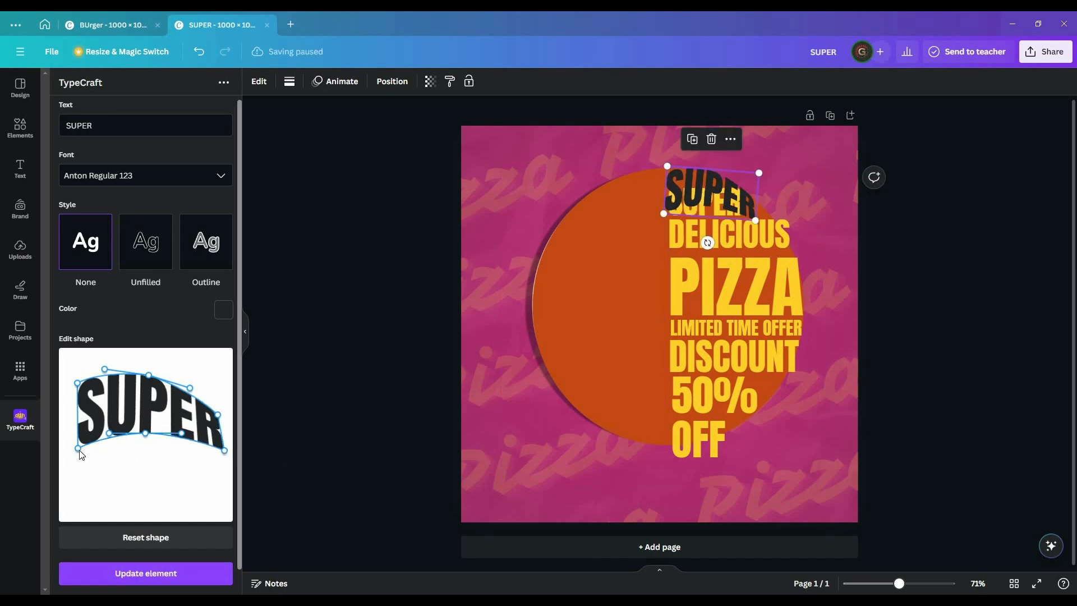
pyautogui.moveTo(79, 450); pyautogui.dragTo(83, 447)
pyautogui.click(147, 575)
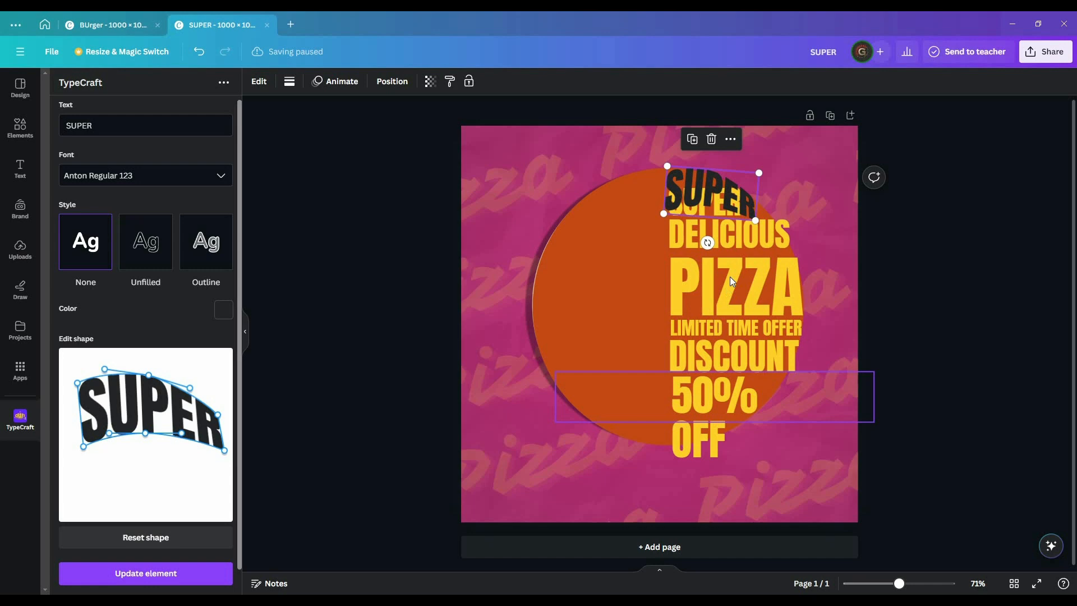
pyautogui.moveTo(755, 219); pyautogui.dragTo(765, 227)
pyautogui.click(738, 188)
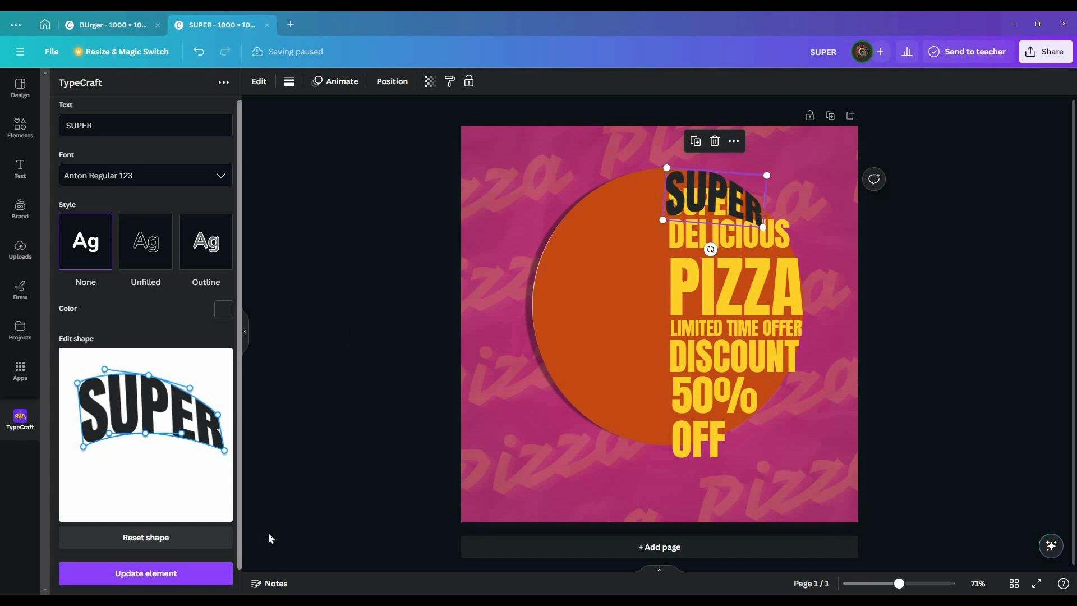
# - Recolor the warped SUPER with yellow FFC53C and update it on the poster
pyautogui.click(634, 305)
pyautogui.click(697, 197)
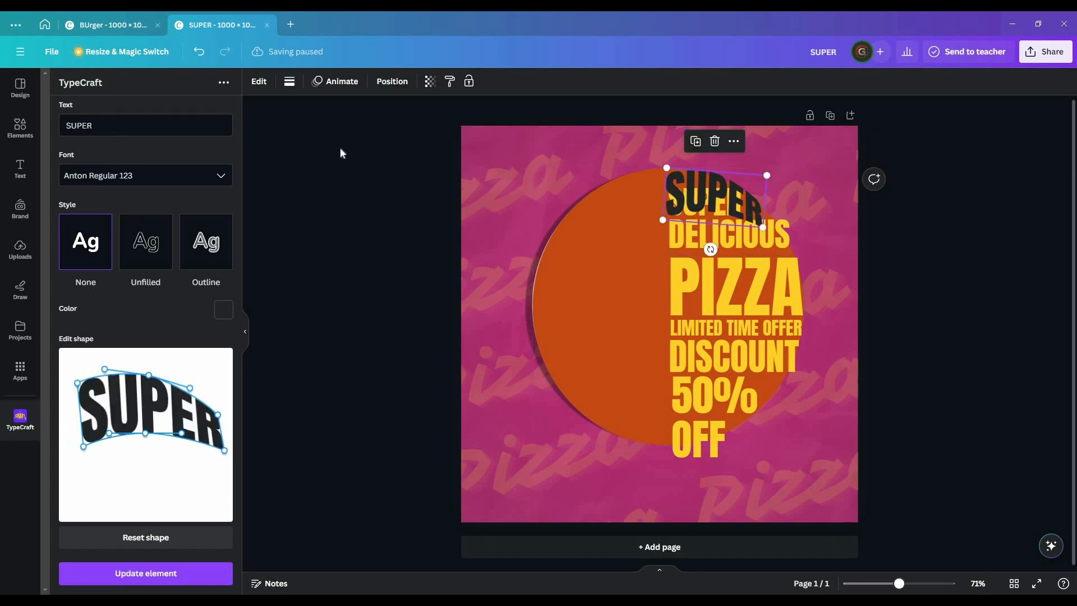
pyautogui.scroll(-2, 146, 347)
pyautogui.scroll(2, 146, 340)
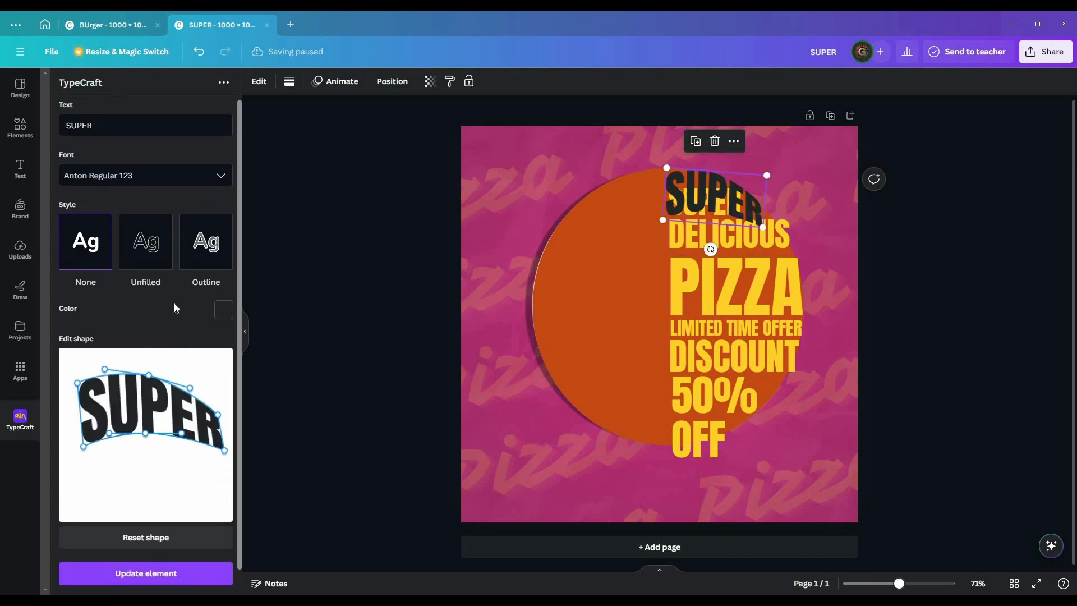
pyautogui.click(218, 313)
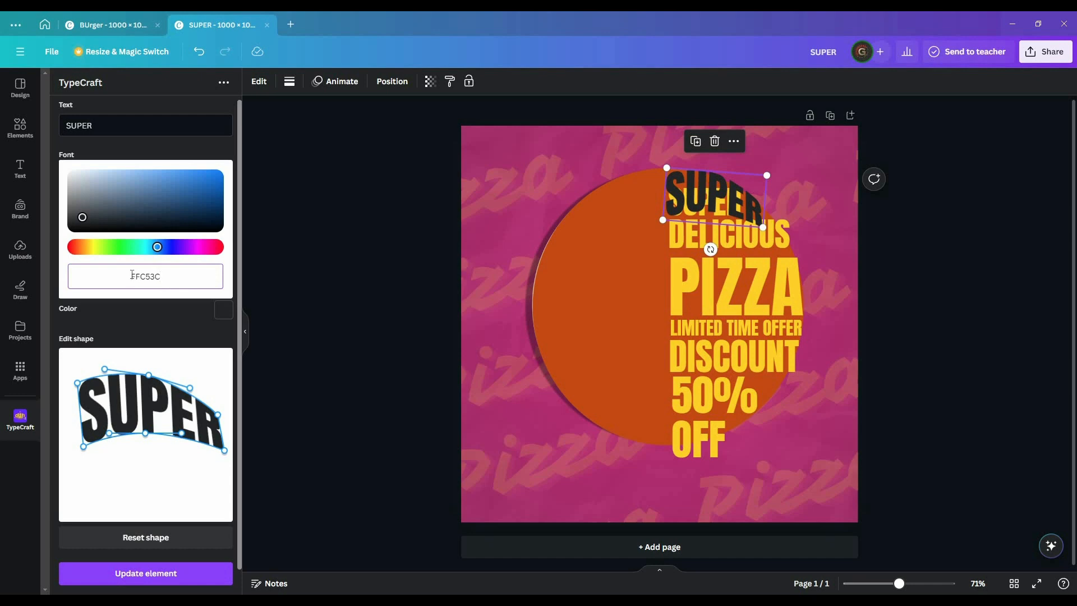
pyautogui.press('Return')
pyautogui.click(161, 573)
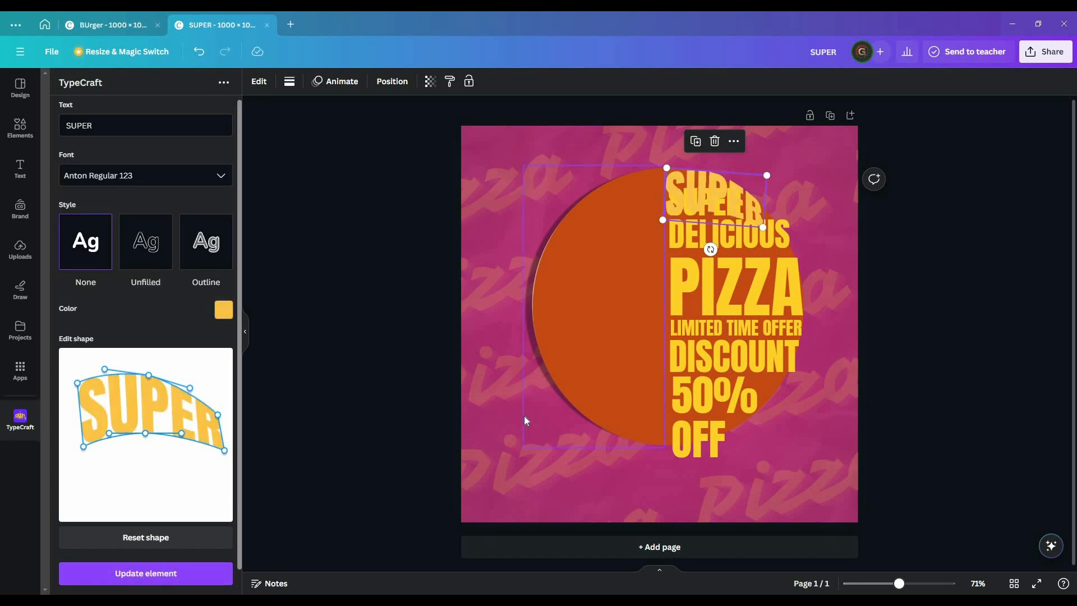
# - Delete the plain SUPER line and refine the warped SUPER by adjusting its rotation and raising its upper-left corner
pyautogui.moveTo(725, 216); pyautogui.dragTo(714, 194)
pyautogui.click(682, 198)
pyautogui.press('Delete')
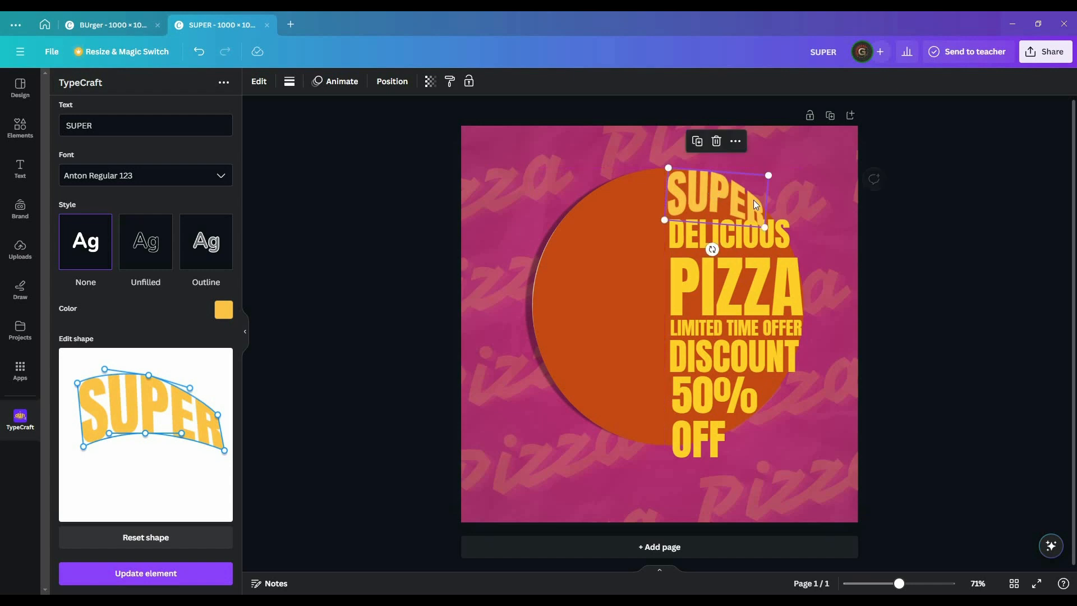
pyautogui.moveTo(709, 250); pyautogui.dragTo(710, 250)
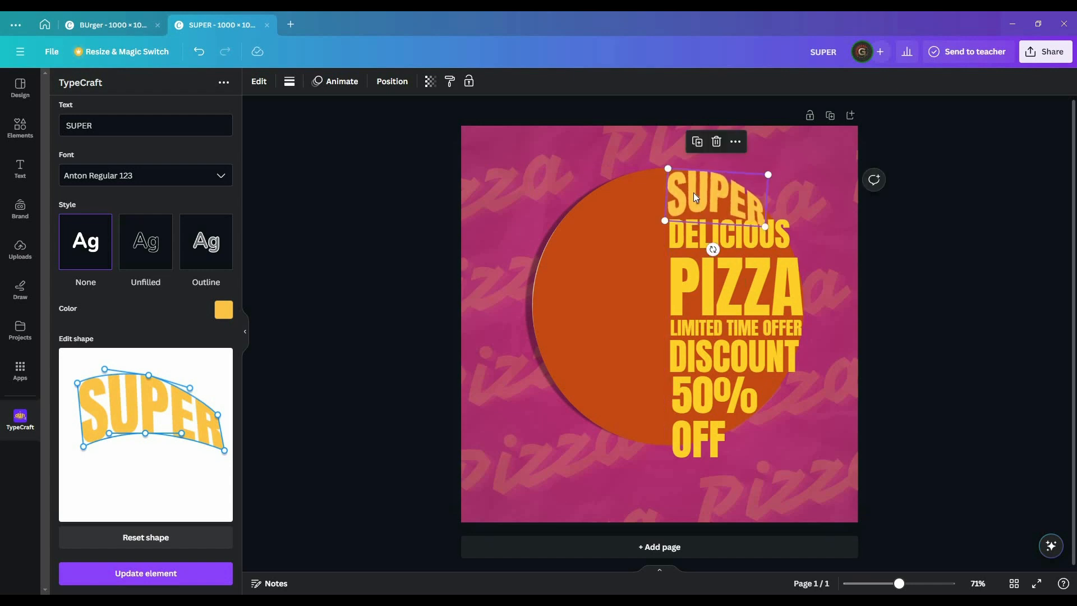
pyautogui.click(133, 582)
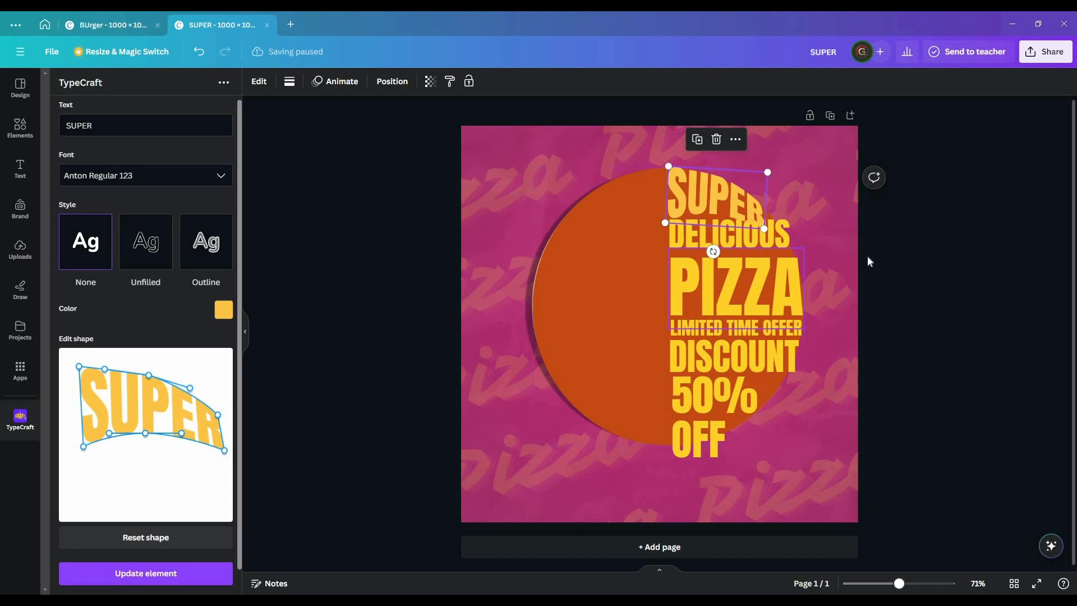
# - Add DELICIOUS to the poster as a new TypeCraft element in place of the plain DELICIOUS line
pyautogui.click(743, 240)
pyautogui.click(779, 235)
pyautogui.hotkey('ctrl', 'c')
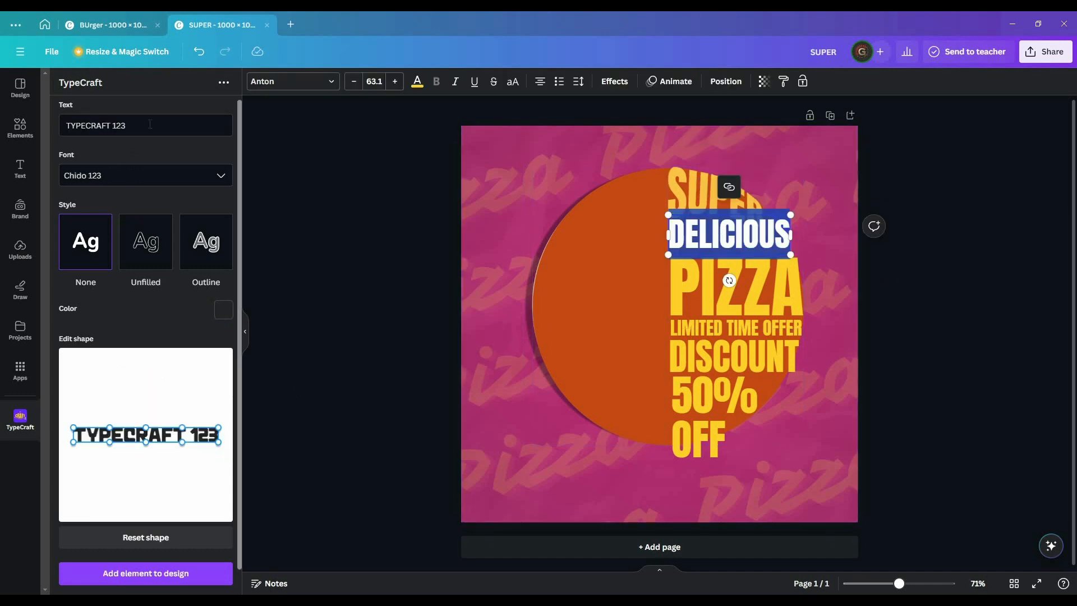
pyautogui.click(150, 124)
pyautogui.hotkey('ctrl', 'a')
pyautogui.hotkey('ctrl', 'v')
pyautogui.click(777, 233)
pyautogui.press('Delete')
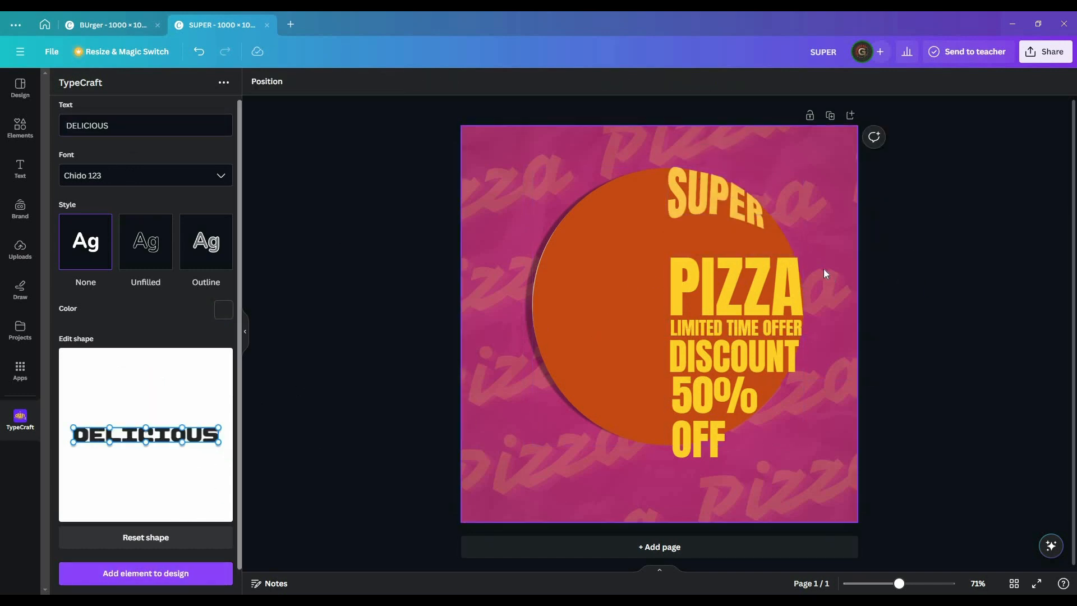
pyautogui.click(145, 572)
# - Set the DELICIOUS element's font to Anton Regular 123 and update it on the poster
pyautogui.click(130, 175)
pyautogui.write('Ant')
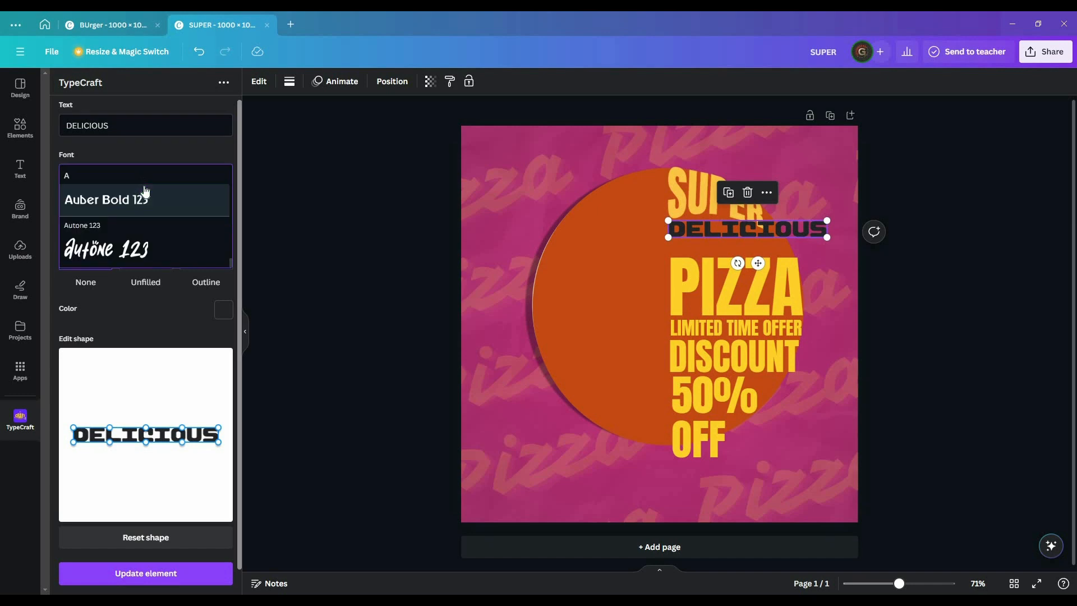
pyautogui.click(143, 247)
pyautogui.click(145, 572)
# - Warp DELICIOUS into a tall arch with a raised upper edge and lowered bottom corners, and update it on the poster
pyautogui.moveTo(146, 427); pyautogui.dragTo(144, 408)
pyautogui.moveTo(73, 428); pyautogui.dragTo(73, 410)
pyautogui.moveTo(218, 427); pyautogui.dragTo(216, 420)
pyautogui.moveTo(144, 409); pyautogui.dragTo(148, 403)
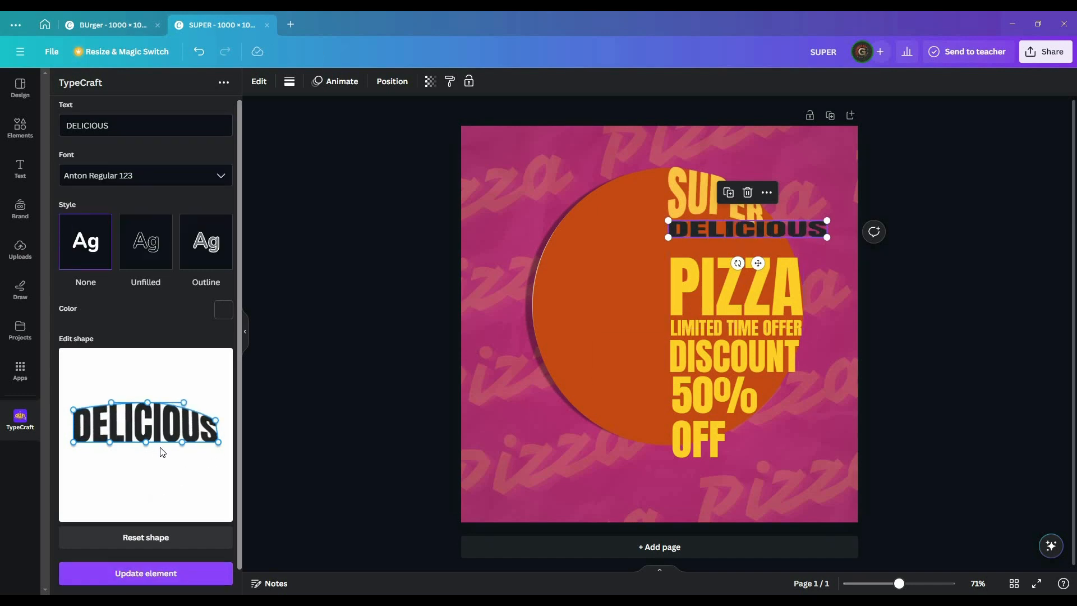
pyautogui.moveTo(218, 446); pyautogui.dragTo(220, 446)
pyautogui.moveTo(73, 441); pyautogui.dragTo(76, 451)
pyautogui.click(146, 573)
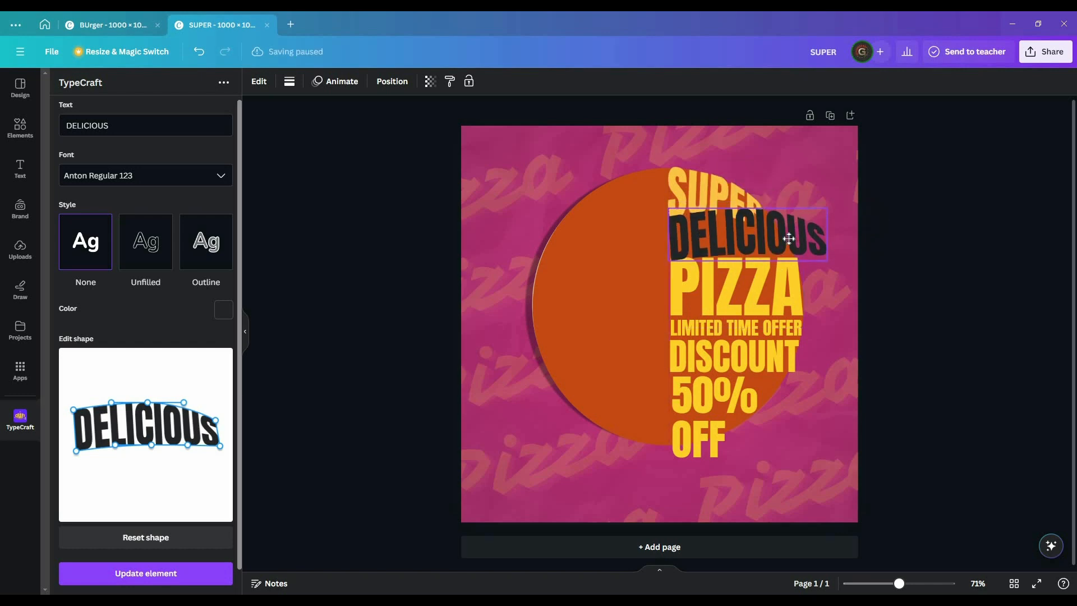
# - Refine the DELICIOUS warp by reshaping its right end and upper edge, and update the element
pyautogui.moveTo(186, 406); pyautogui.dragTo(187, 408)
pyautogui.moveTo(215, 420); pyautogui.dragTo(217, 449)
pyautogui.click(146, 573)
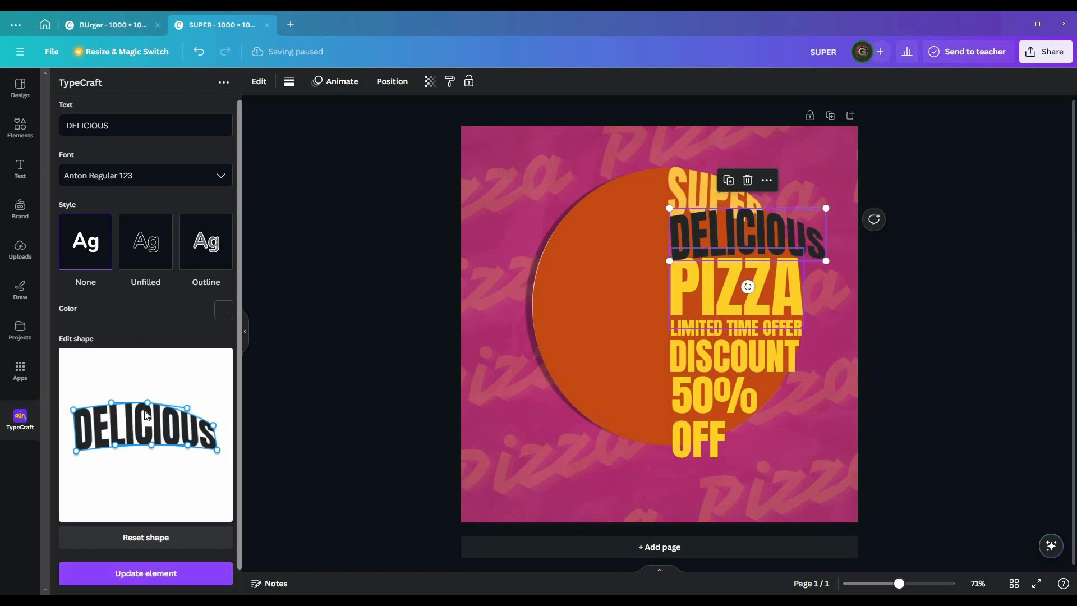
pyautogui.click(152, 575)
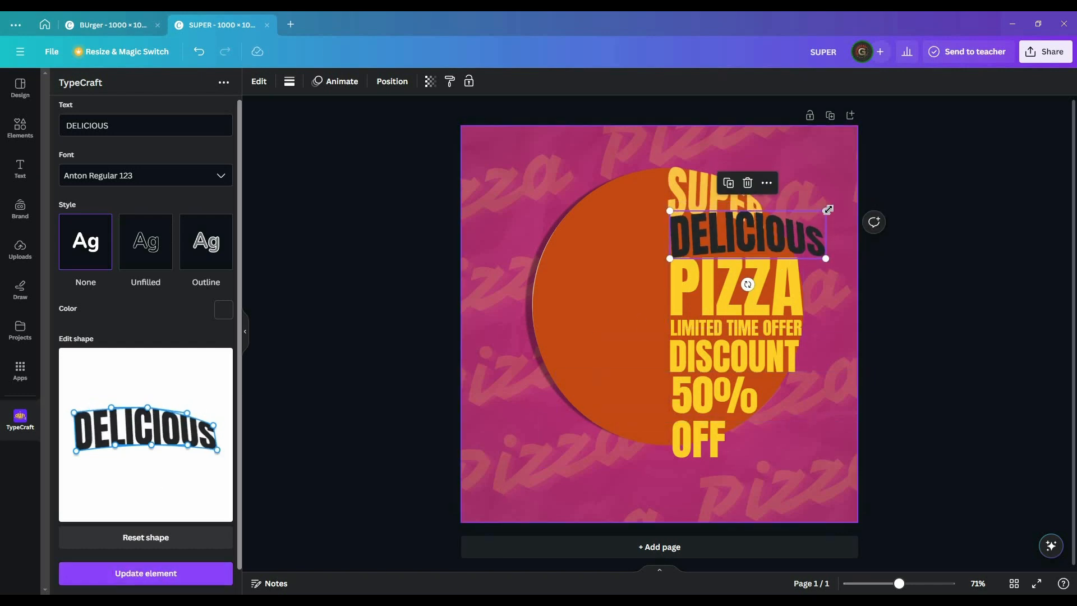
# - Scale DELICIOUS down to fit the circle's edge, raise the left and middle of its upper edge, and update it
pyautogui.moveTo(825, 208); pyautogui.dragTo(795, 223)
pyautogui.moveTo(73, 413); pyautogui.dragTo(75, 400)
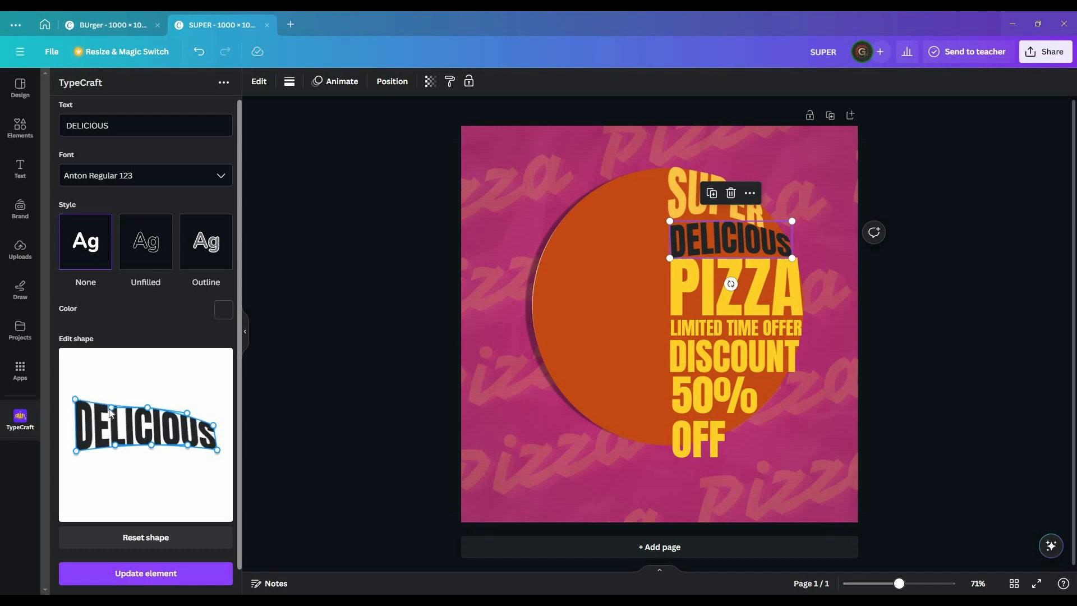
pyautogui.moveTo(147, 407); pyautogui.dragTo(147, 402)
pyautogui.click(147, 573)
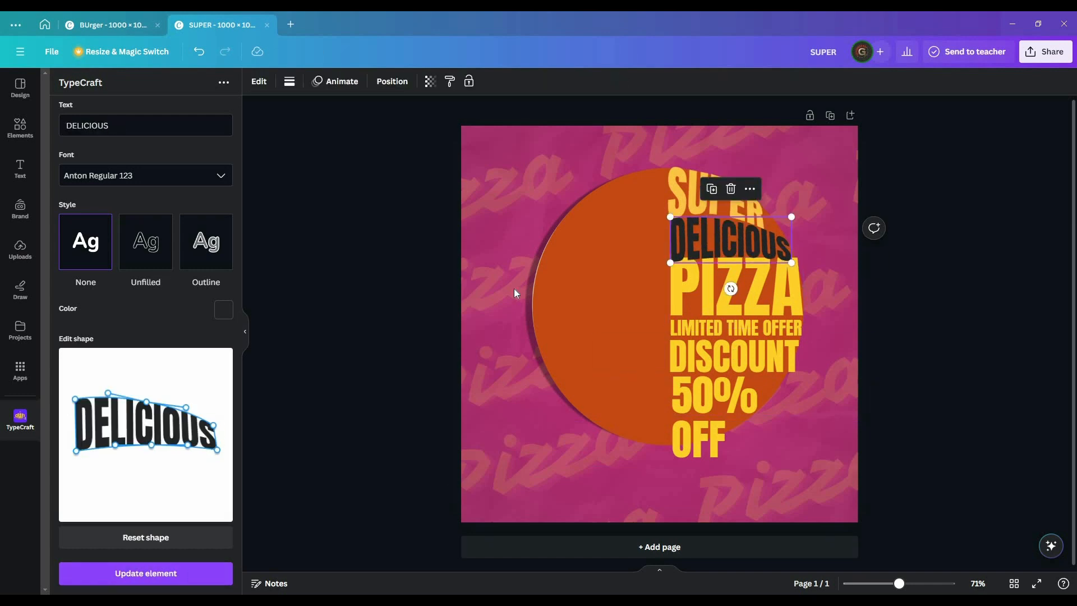
# - Recolor the DELICIOUS element white and update it on the poster
pyautogui.click(223, 309)
pyautogui.click(156, 573)
pyautogui.click(223, 309)
pyautogui.moveTo(96, 182); pyautogui.dragTo(62, 167)
pyautogui.click(152, 575)
# - Replace the plain PIZZA line with a TypeCraft PIZZA element in Anton Regular 123, placed below DELICIOUS
pyautogui.doubleClick(722, 304)
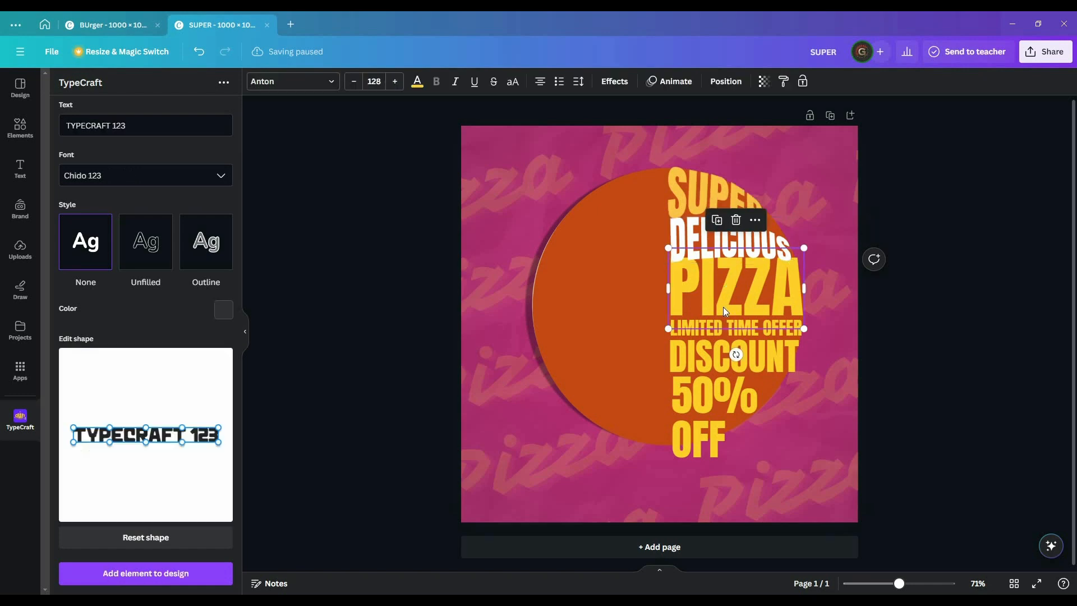
pyautogui.hotkey('ctrl', 'c')
pyautogui.press('Escape')
pyautogui.press('Delete')
pyautogui.tripleClick(124, 126)
pyautogui.hotkey('ctrl', 'v')
pyautogui.click(131, 169)
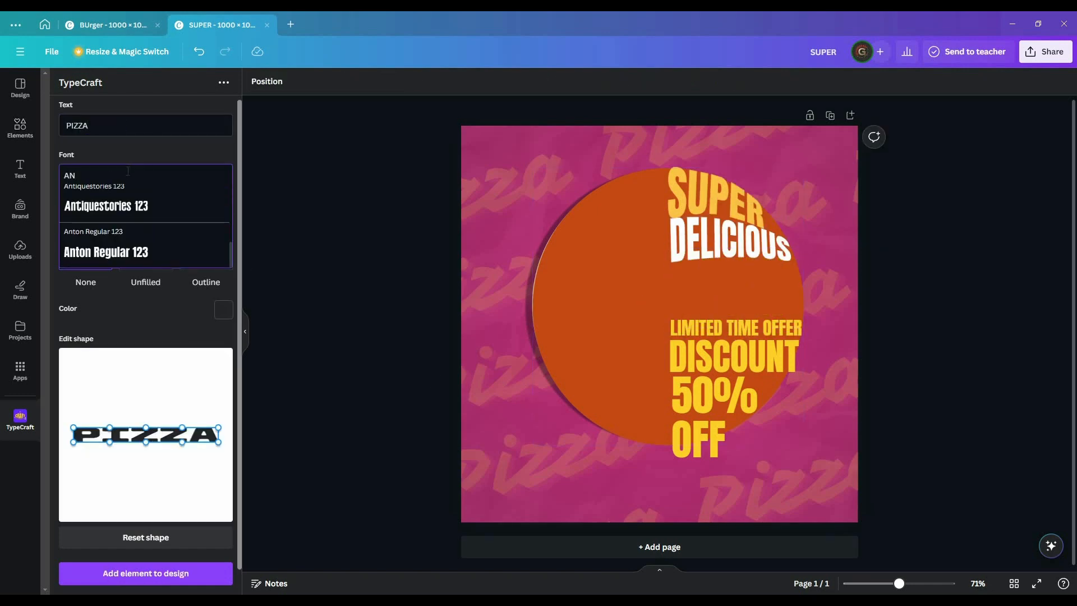
pyautogui.click(153, 250)
pyautogui.moveTo(739, 381); pyautogui.dragTo(812, 274)
pyautogui.moveTo(945, 302); pyautogui.dragTo(787, 285)
pyautogui.moveTo(679, 277); pyautogui.dragTo(721, 277)
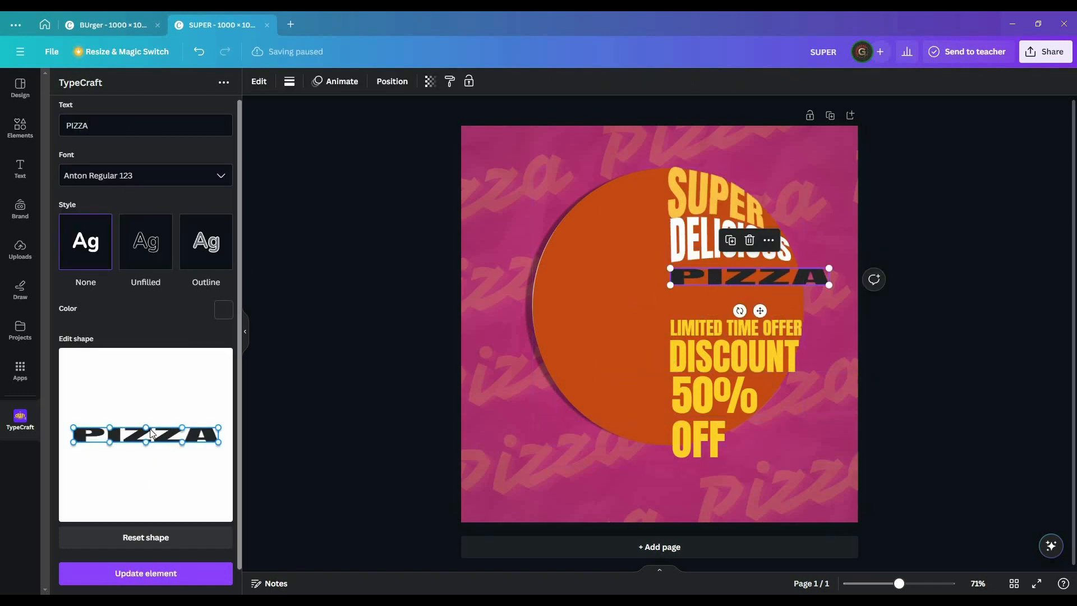
# - Warp PIZZA taller by arching its upper edge and lowering its bottom edge and bottom corners
pyautogui.moveTo(146, 427); pyautogui.dragTo(148, 410)
pyautogui.moveTo(109, 428); pyautogui.dragTo(111, 410)
pyautogui.moveTo(182, 427); pyautogui.dragTo(183, 409)
pyautogui.moveTo(74, 427); pyautogui.dragTo(76, 406)
pyautogui.moveTo(217, 428); pyautogui.dragTo(219, 407)
pyautogui.moveTo(147, 409); pyautogui.dragTo(148, 401)
pyautogui.moveTo(146, 442); pyautogui.dragTo(151, 452)
pyautogui.moveTo(73, 441); pyautogui.dragTo(77, 455)
pyautogui.moveTo(218, 442); pyautogui.dragTo(221, 452)
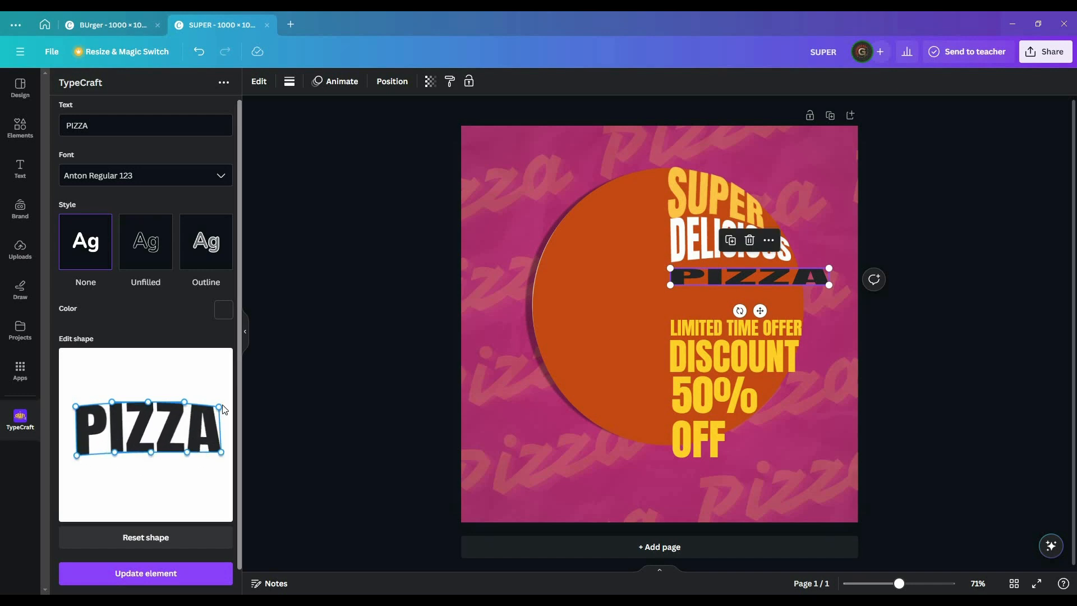
# - Refine PIZZA's right corner and its upper and lower edges, and size it about 349 wide between DELICIOUS and LIMITED TIME OFFER
pyautogui.moveTo(218, 407); pyautogui.dragTo(222, 404)
pyautogui.moveTo(187, 452); pyautogui.dragTo(184, 461)
pyautogui.moveTo(151, 453); pyautogui.dragTo(149, 456)
pyautogui.moveTo(115, 453); pyautogui.dragTo(113, 457)
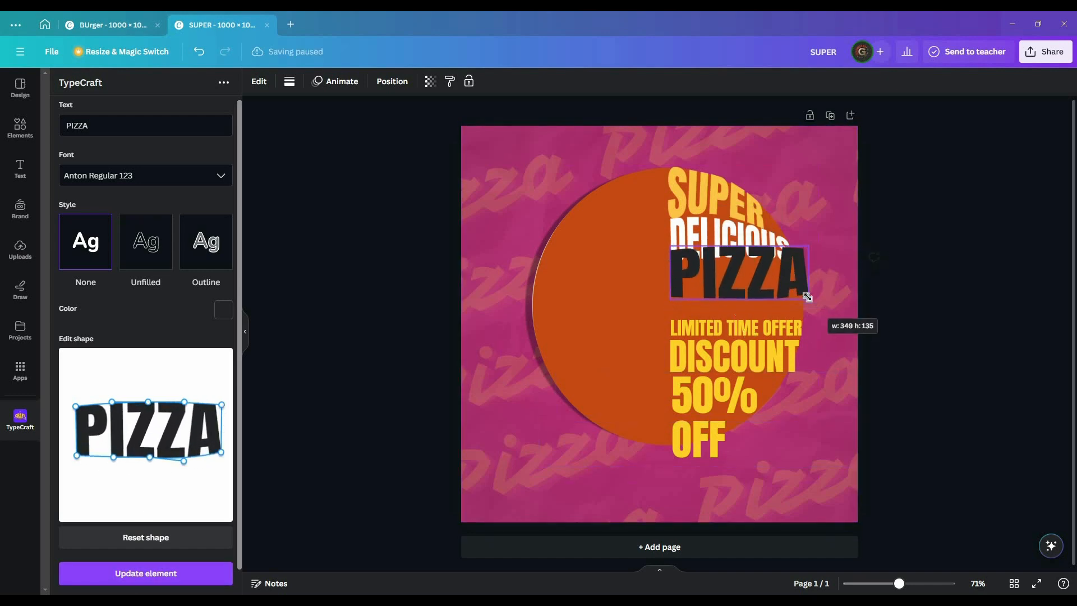
pyautogui.moveTo(148, 401); pyautogui.dragTo(149, 396)
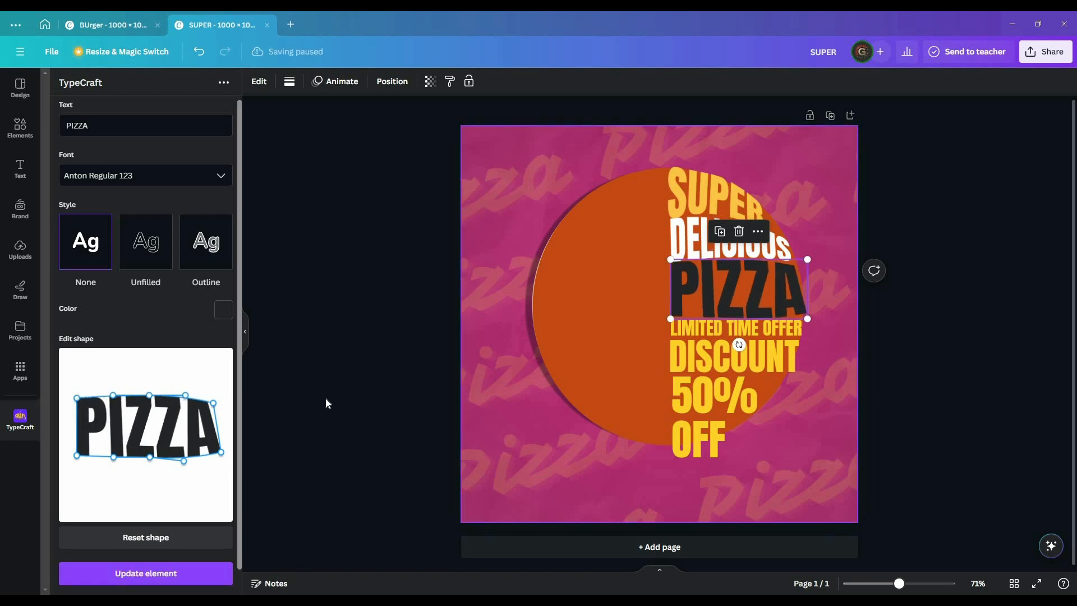
# - Recolor the PIZZA element white and update it on the poster
pyautogui.click(223, 310)
pyautogui.moveTo(79, 178); pyautogui.dragTo(58, 160)
pyautogui.click(158, 582)
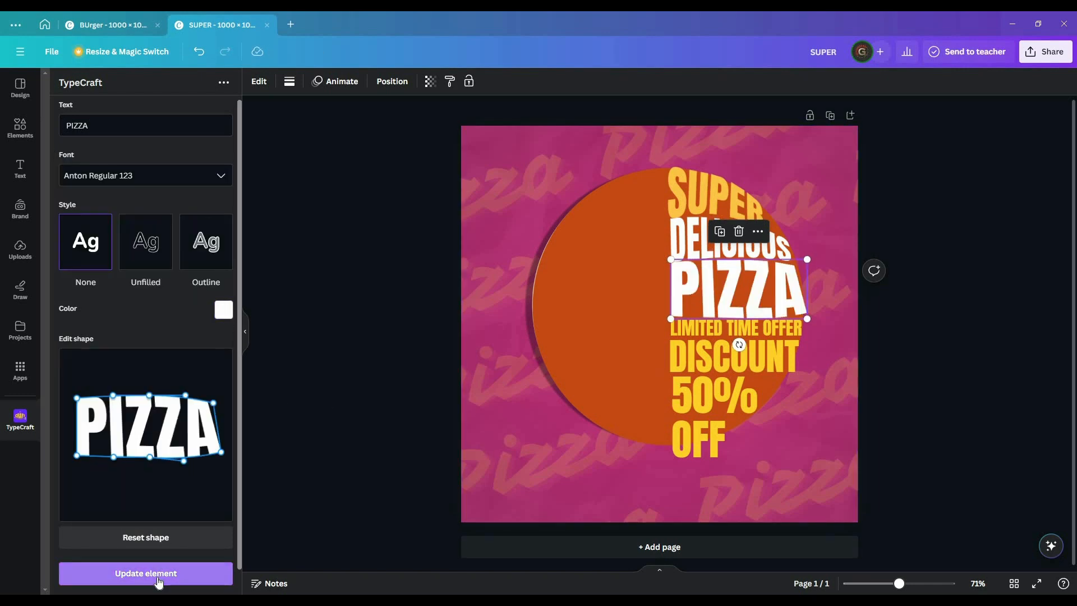
# - Replace the plain LIMITED TIME OFFER line with a TypeCraft element in Anton Regular 123, placed below PIZZA
pyautogui.click(721, 330)
pyautogui.doubleClick(721, 330)
pyautogui.hotkey('ctrl', 'x')
pyautogui.tripleClick(160, 127)
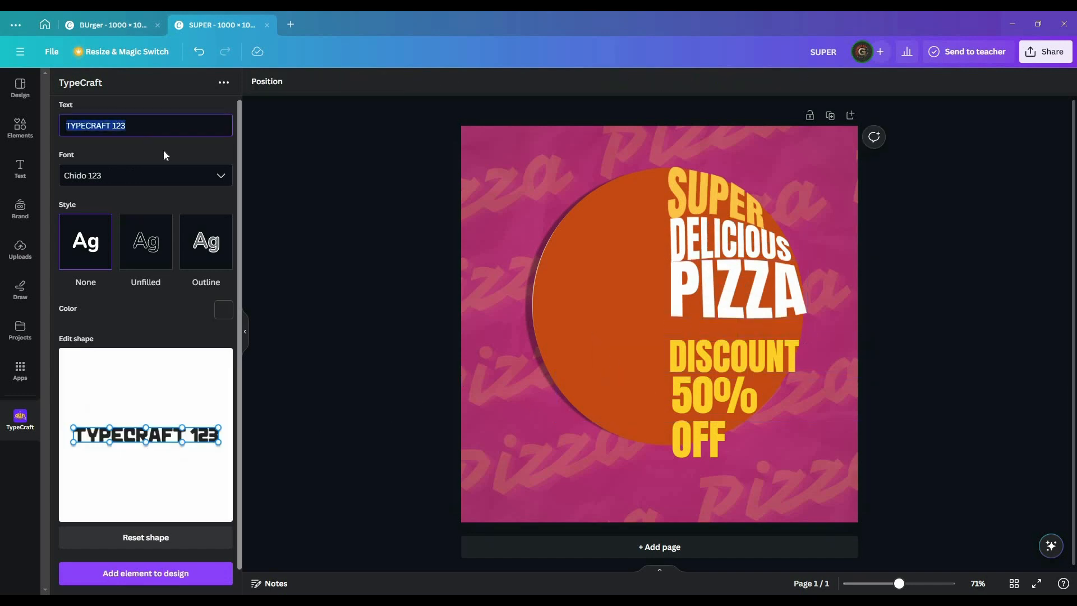
pyautogui.hotkey('ctrl', 'v')
pyautogui.click(146, 176)
pyautogui.write('AN')
pyautogui.click(112, 249)
pyautogui.click(151, 574)
pyautogui.moveTo(658, 324); pyautogui.dragTo(747, 327)
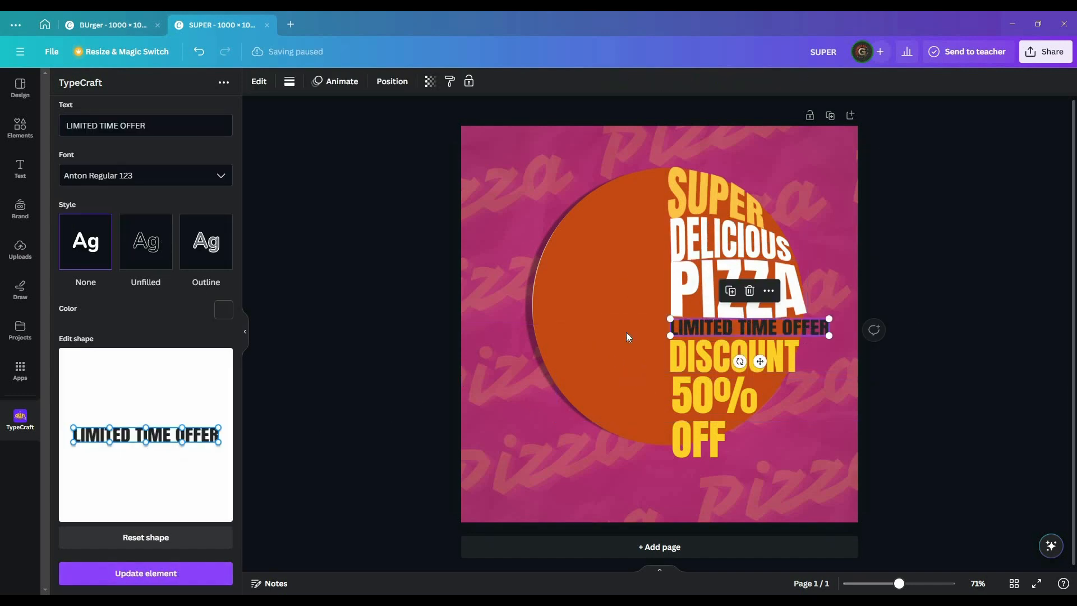
# - Bulge the LIMITED TIME OFFER text, update it, and scale it down to the width of PIZZA
pyautogui.moveTo(146, 427); pyautogui.dragTo(148, 418)
pyautogui.moveTo(219, 427); pyautogui.dragTo(223, 424)
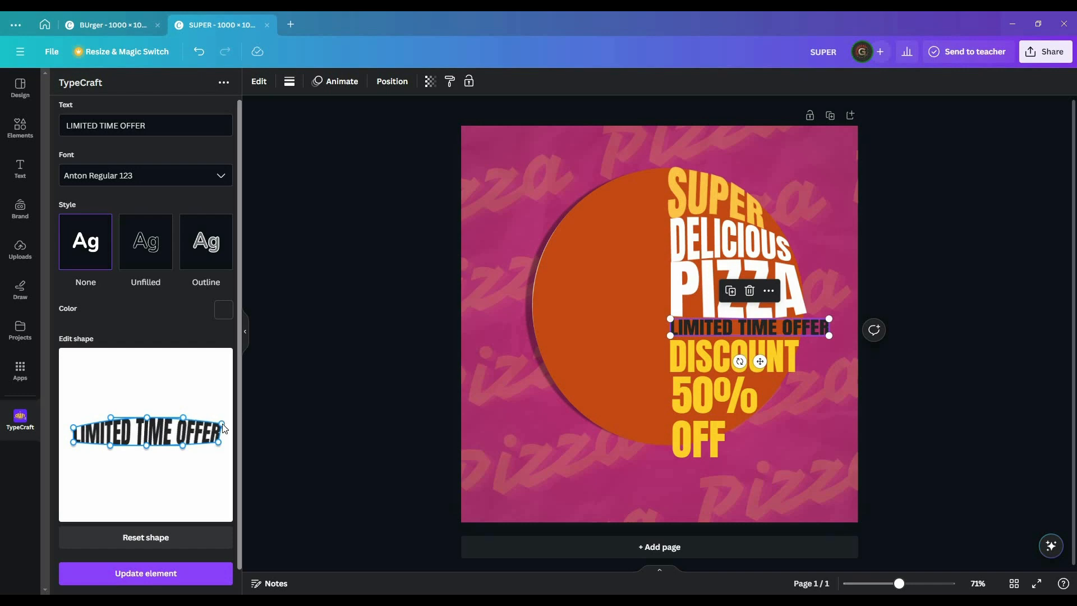
pyautogui.click(146, 573)
pyautogui.moveTo(829, 342); pyautogui.dragTo(775, 328)
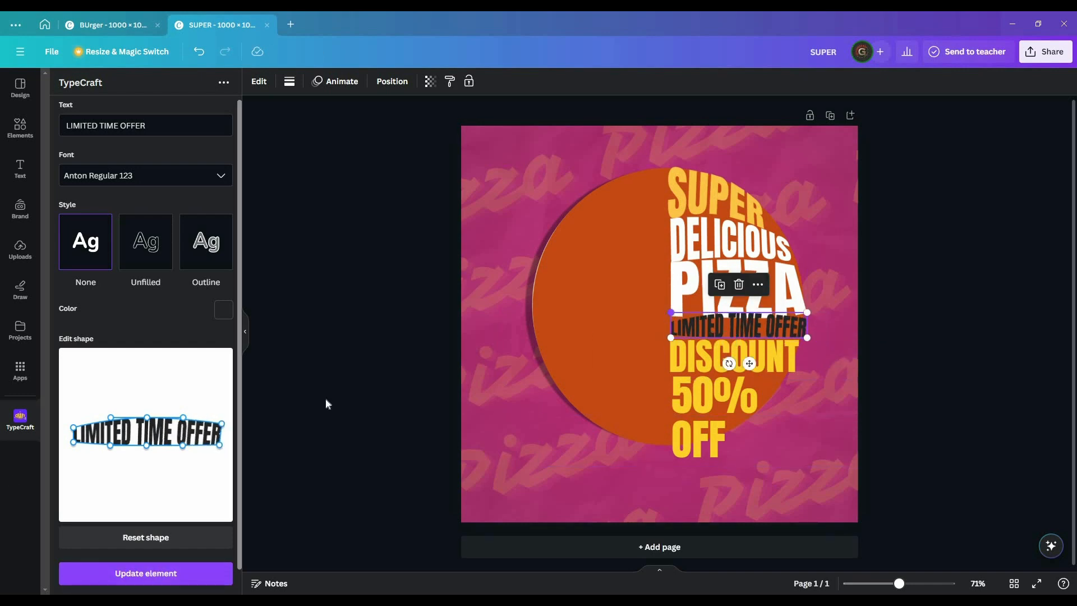
# - Reset the LIMITED TIME OFFER shape, warp it again with a gentle bulge and taller right end, and update it
pyautogui.moveTo(74, 428); pyautogui.dragTo(75, 419)
pyautogui.moveTo(147, 418); pyautogui.dragTo(148, 424)
pyautogui.click(146, 537)
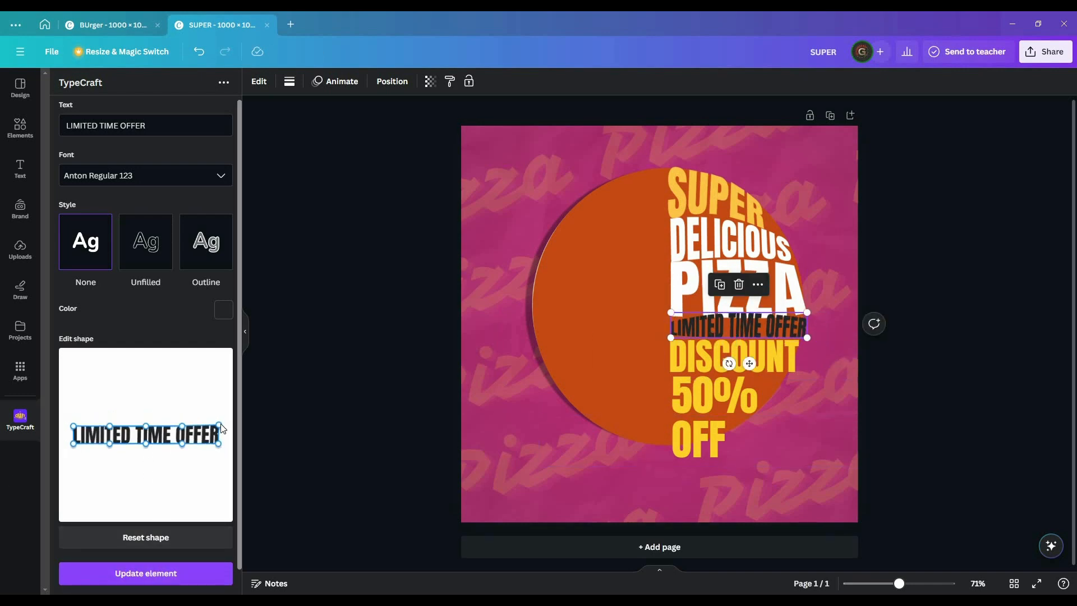
pyautogui.moveTo(219, 443); pyautogui.dragTo(220, 447)
pyautogui.click(227, 570)
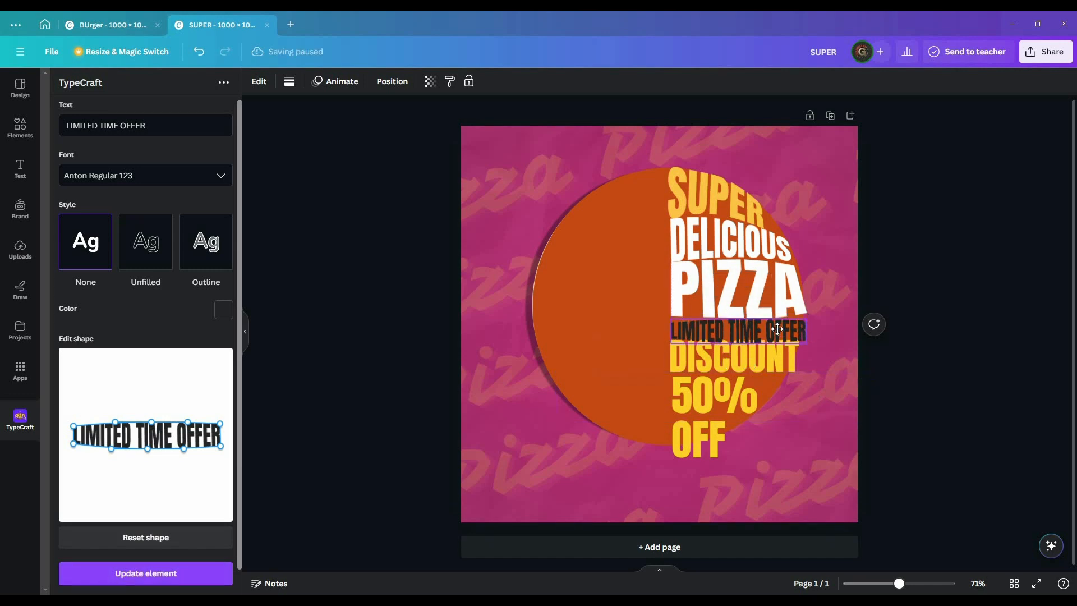
# - Recolor the LIMITED TIME OFFER element white and update it on the poster
pyautogui.click(223, 309)
pyautogui.moveTo(80, 178); pyautogui.dragTo(65, 166)
pyautogui.click(146, 580)
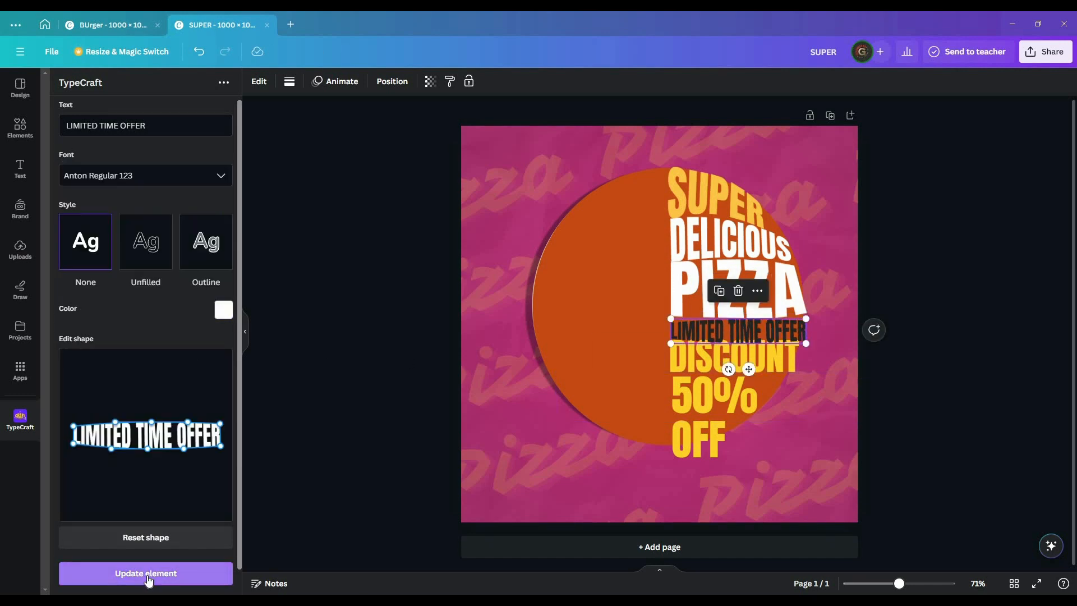
# - Replace the plain DISCOUNT line with a TypeCraft DISCOUNT element in Anton Regular 123, placed below LIMITED TIME OFFER
pyautogui.doubleClick(776, 360)
pyautogui.hotkey('ctrl', 'x')
pyautogui.click(966, 442)
pyautogui.tripleClick(147, 125)
pyautogui.hotkey('ctrl', 'v')
pyautogui.click(221, 175)
pyautogui.click(112, 246)
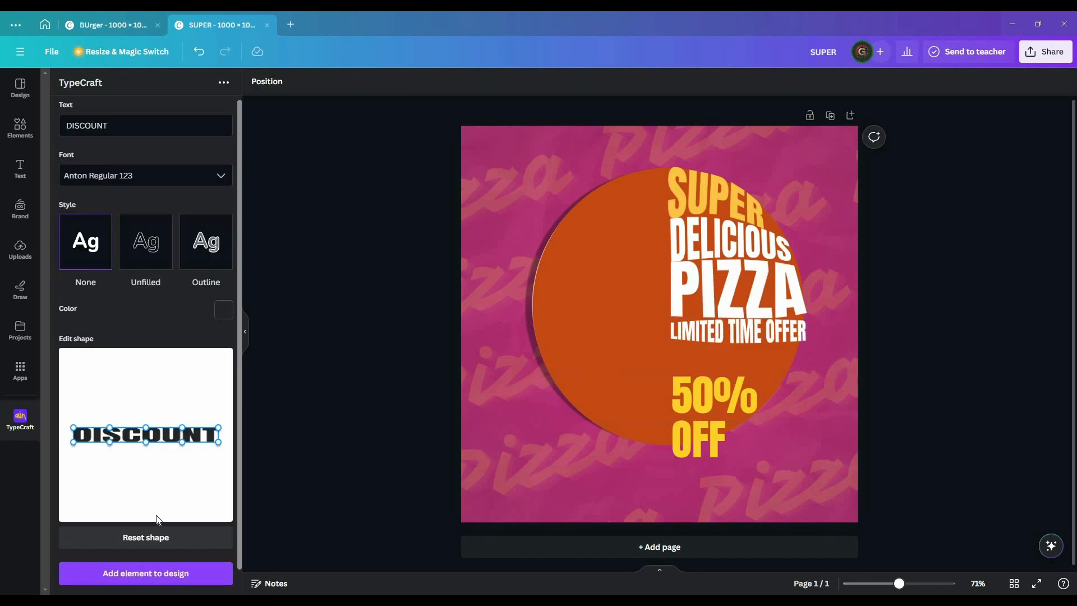
pyautogui.click(145, 572)
pyautogui.moveTo(606, 348); pyautogui.dragTo(681, 381)
# - Warp DISCOUNT taller with extended left corners and middle and a narrower right end, and update it on the poster
pyautogui.moveTo(73, 427); pyautogui.dragTo(79, 413)
pyautogui.moveTo(73, 442); pyautogui.dragTo(78, 455)
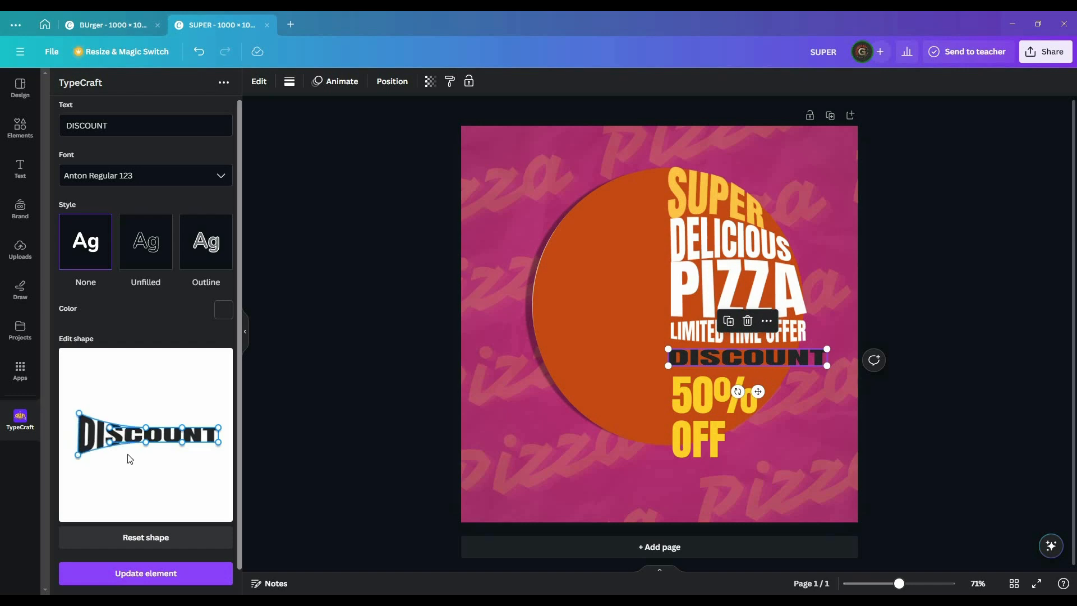
pyautogui.moveTo(146, 441); pyautogui.dragTo(148, 455)
pyautogui.moveTo(184, 419); pyautogui.dragTo(185, 414)
pyautogui.moveTo(147, 419); pyautogui.dragTo(148, 415)
pyautogui.moveTo(111, 419); pyautogui.dragTo(112, 415)
pyautogui.moveTo(218, 427); pyautogui.dragTo(217, 447)
pyautogui.click(146, 573)
# - Scale DISCOUNT down to fit the circle's edge and recolor it white
pyautogui.moveTo(829, 333); pyautogui.dragTo(799, 339)
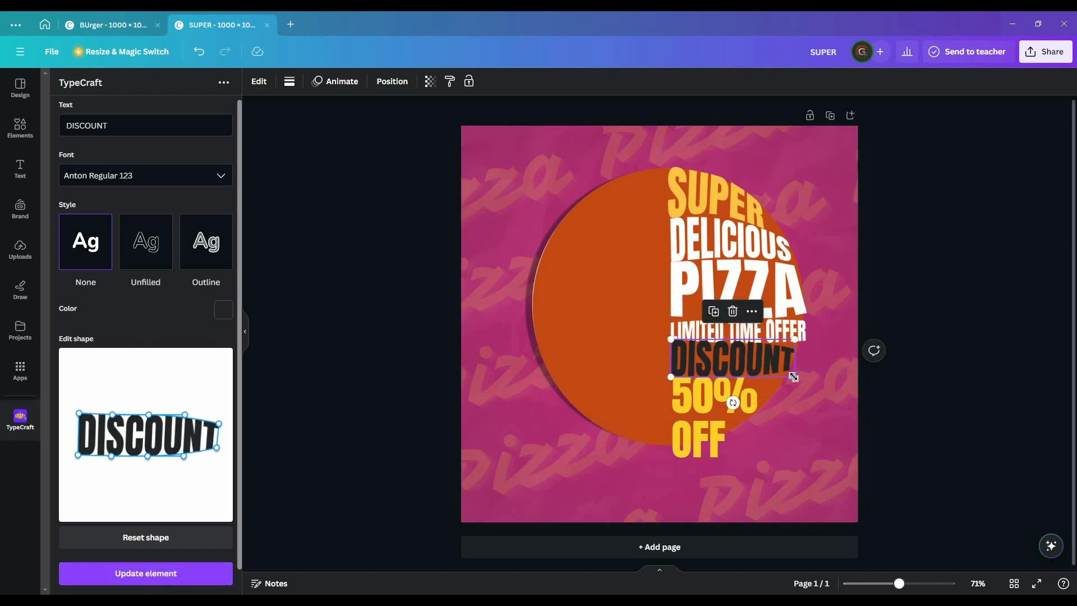
pyautogui.click(223, 310)
pyautogui.click(153, 575)
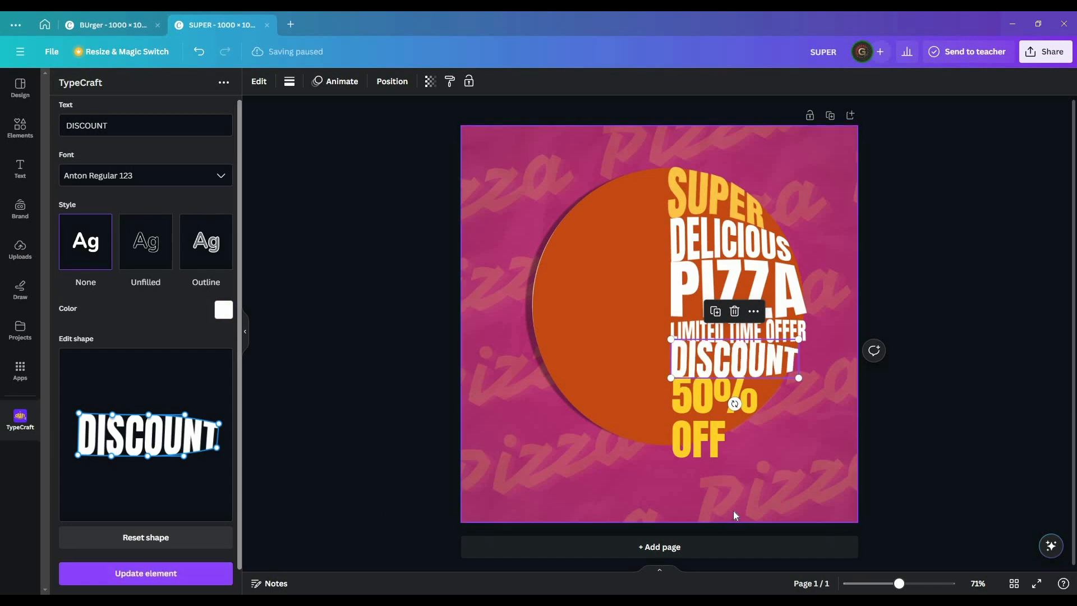
# - Cut the plain 50% line out of the poster
pyautogui.click(705, 392)
pyautogui.doubleClick(711, 402)
pyautogui.hotkey('ctrl', 'a')
pyautogui.hotkey('ctrl', 'x')
# - Add 50% as a TypeCraft element in Anton Regular 123 and place it below DISCOUNT
pyautogui.click(145, 126)
pyautogui.hotkey('ctrl', 'a')
pyautogui.press('BackSpace')
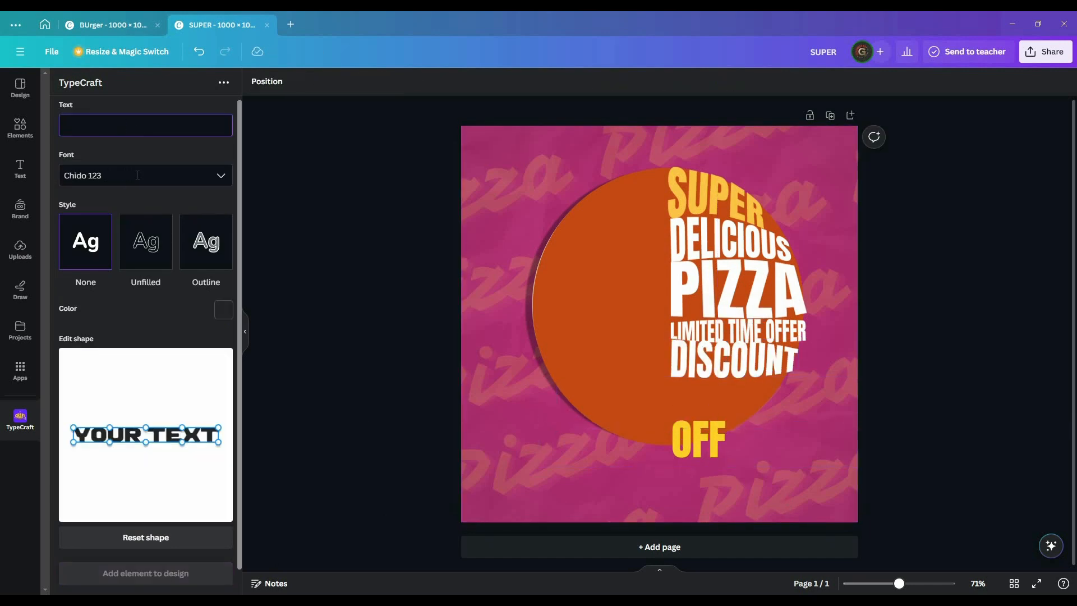
pyautogui.click(147, 175)
pyautogui.write('ANT')
pyautogui.click(167, 253)
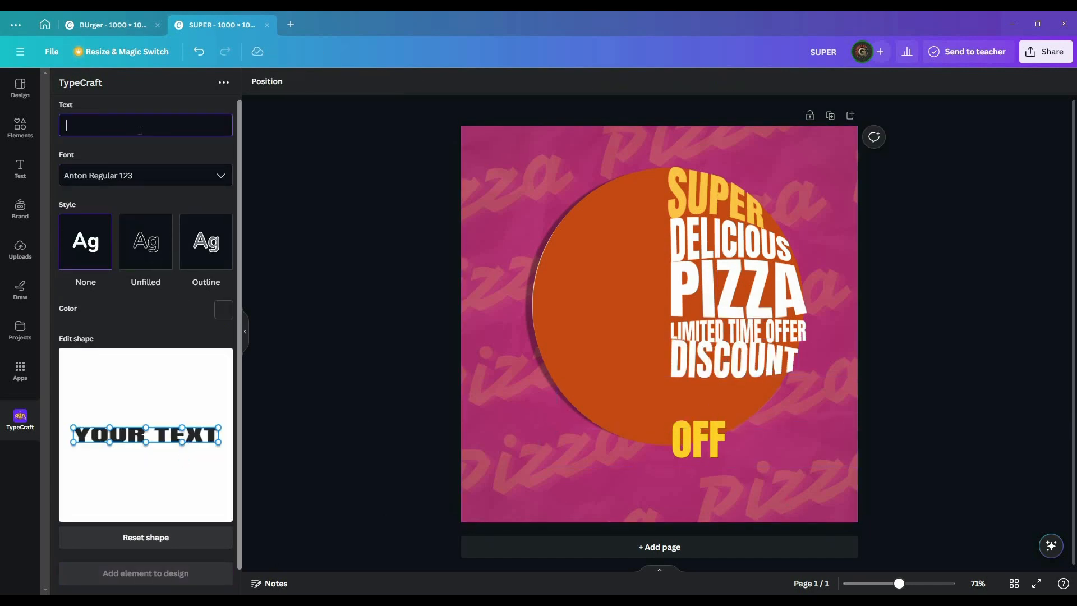
pyautogui.write('50')
pyautogui.click(142, 575)
pyautogui.moveTo(695, 324); pyautogui.dragTo(786, 392)
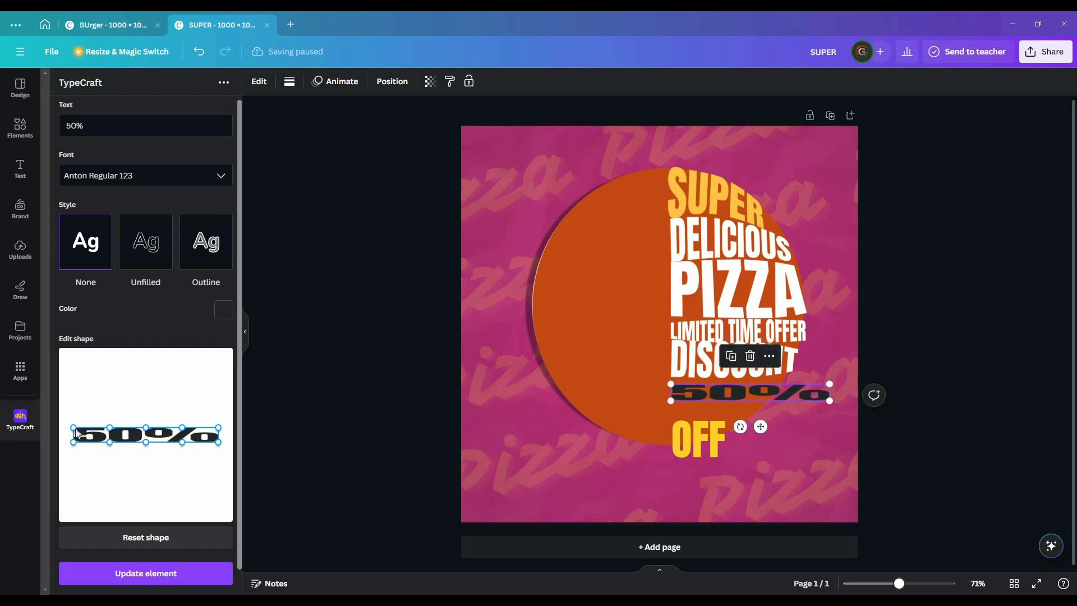
# - Warp 50% taller by stretching its left corners and upper and lower edges, and update it on the poster
pyautogui.moveTo(73, 427); pyautogui.dragTo(76, 404)
pyautogui.moveTo(74, 442); pyautogui.dragTo(77, 463)
pyautogui.moveTo(146, 441); pyautogui.dragTo(139, 463)
pyautogui.moveTo(109, 442); pyautogui.dragTo(109, 412)
pyautogui.moveTo(146, 428); pyautogui.dragTo(145, 411)
pyautogui.moveTo(183, 427); pyautogui.dragTo(213, 416)
pyautogui.moveTo(218, 442); pyautogui.dragTo(185, 461)
pyautogui.click(160, 573)
# - Scale 50% down below DISCOUNT and refine its warp so the right side slants inward toward the bottom along the circle
pyautogui.moveTo(826, 421); pyautogui.dragTo(772, 418)
pyautogui.moveTo(215, 450); pyautogui.dragTo(207, 412)
pyautogui.moveTo(138, 463); pyautogui.dragTo(128, 465)
pyautogui.moveTo(146, 411); pyautogui.dragTo(216, 406)
pyautogui.click(151, 573)
pyautogui.moveTo(76, 464); pyautogui.dragTo(76, 470)
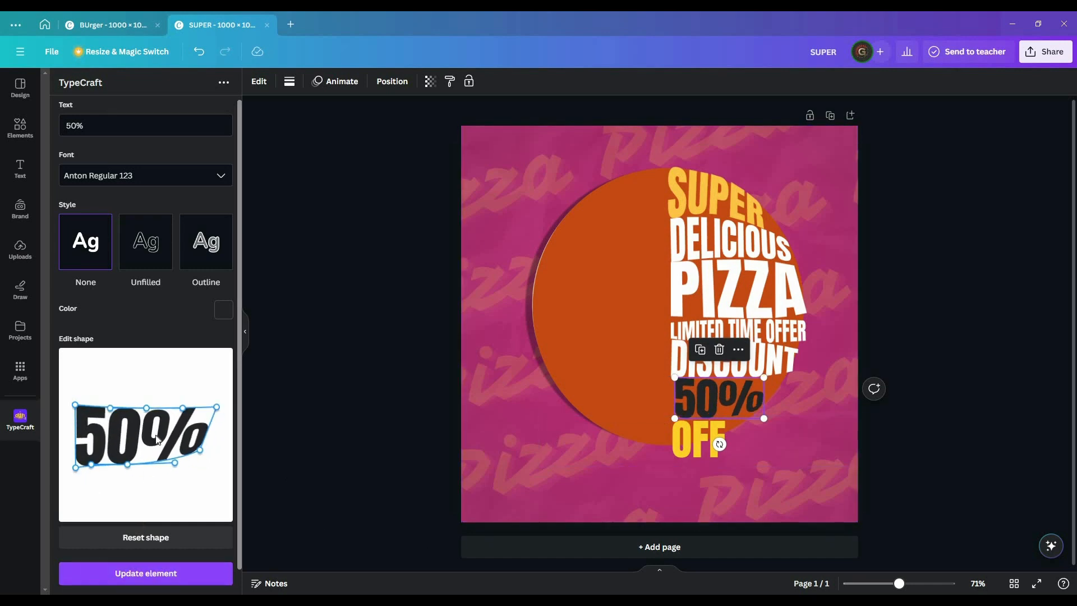
# - Recolor the 50% element with yellow FFC53C and update it on the poster
pyautogui.click(223, 309)
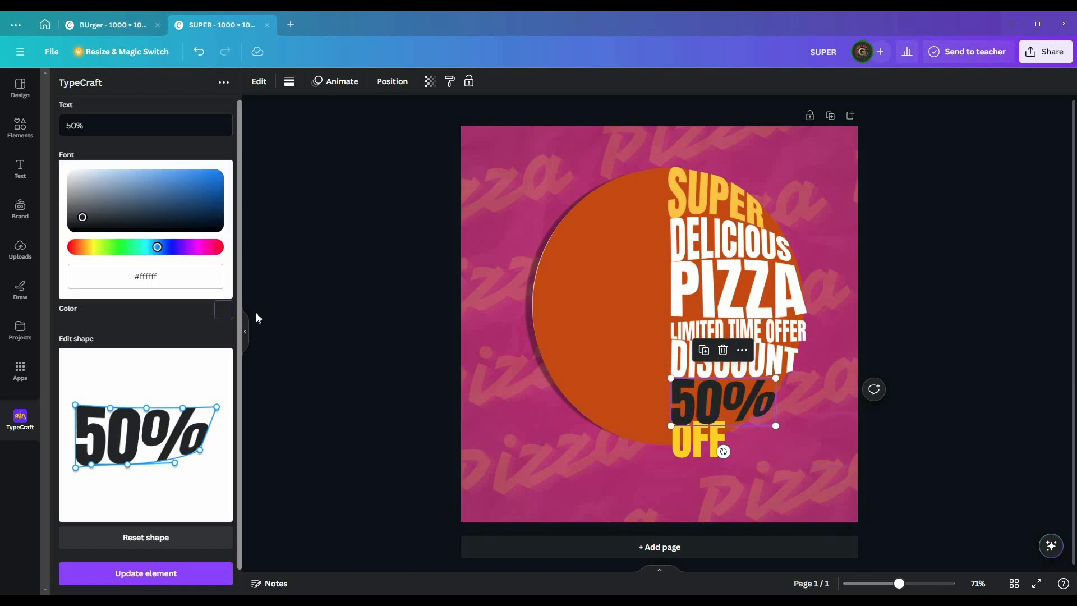
pyautogui.click(135, 265)
pyautogui.write('FFC542')
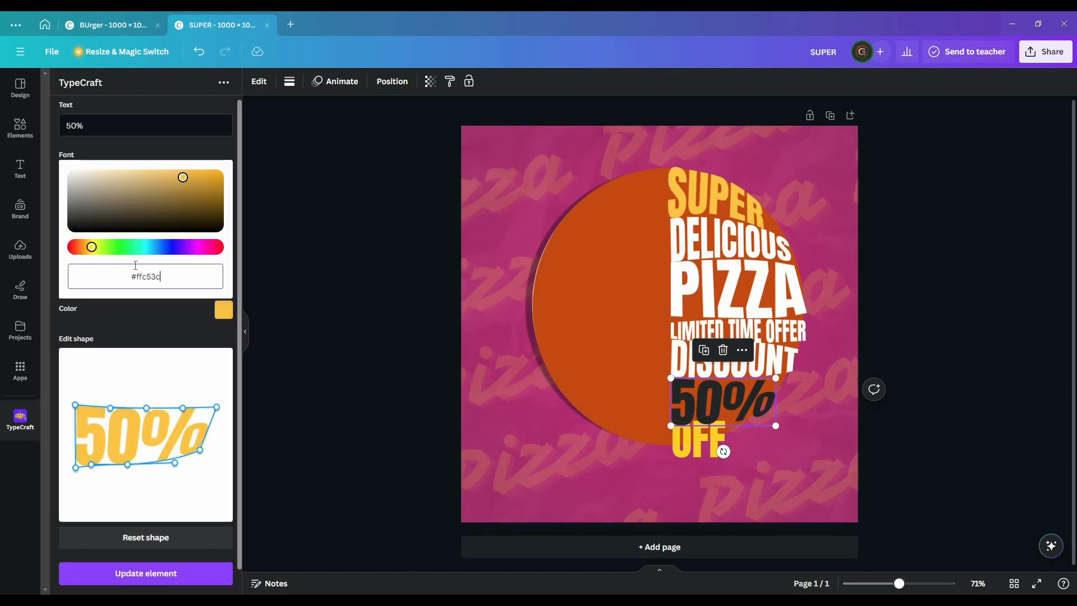
pyautogui.click(143, 573)
# - Cut the plain OFF line and set it up as TypeCraft text in Anton Regular 123
pyautogui.doubleClick(695, 442)
pyautogui.hotkey('ctrl', 'x')
pyautogui.tripleClick(108, 125)
pyautogui.hotkey('ctrl', 'v')
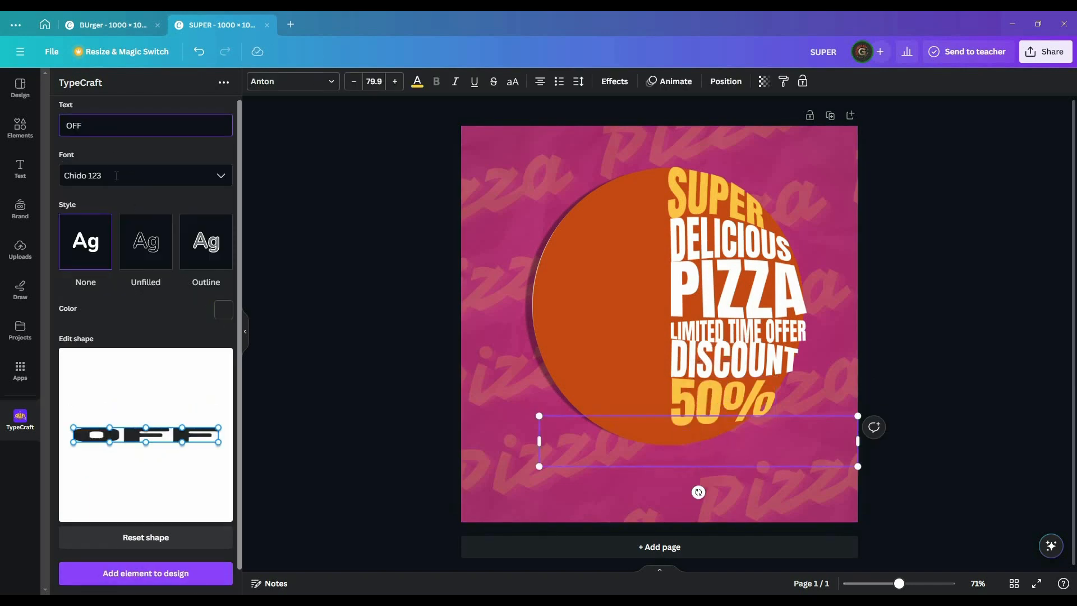
pyautogui.click(115, 176)
pyautogui.write('ANT')
pyautogui.click(119, 245)
# - Warp OFF with bulging upper and lower edges and a taller left side, and add it to the poster
pyautogui.moveTo(146, 442); pyautogui.dragTo(143, 467)
pyautogui.moveTo(146, 428); pyautogui.dragTo(147, 410)
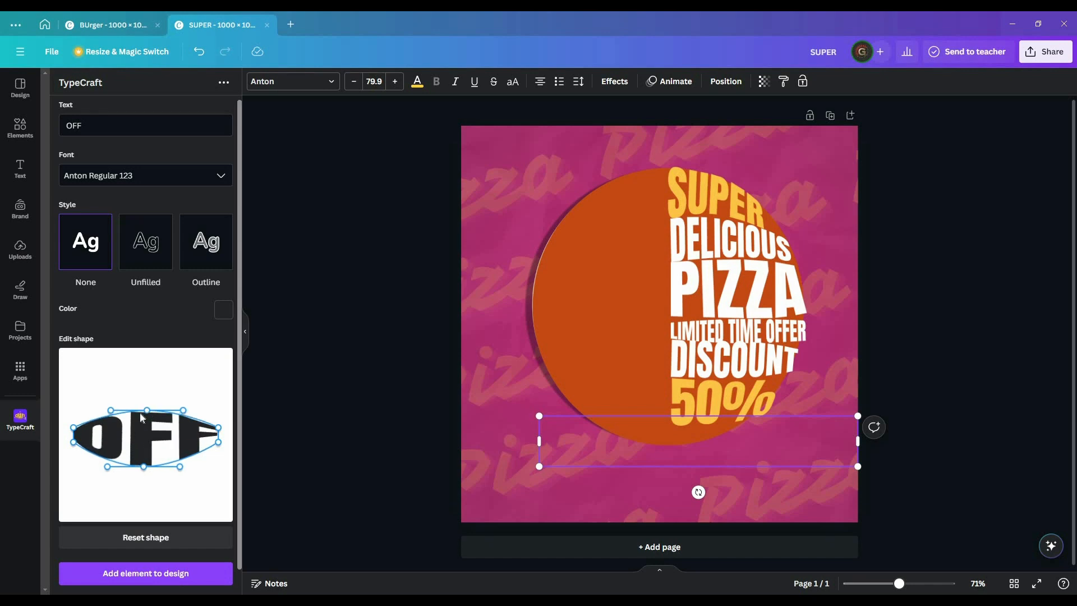
pyautogui.moveTo(73, 428); pyautogui.dragTo(76, 412)
pyautogui.moveTo(73, 442); pyautogui.dragTo(76, 459)
pyautogui.click(149, 573)
# - Place the OFF element directly below 50% and scale it down to fit the circle's bottom
pyautogui.moveTo(662, 348); pyautogui.dragTo(750, 489)
pyautogui.moveTo(838, 494); pyautogui.dragTo(750, 460)
pyautogui.moveTo(722, 449); pyautogui.dragTo(735, 450)
# - Recolor the OFF element white and update it on the poster
pyautogui.click(223, 310)
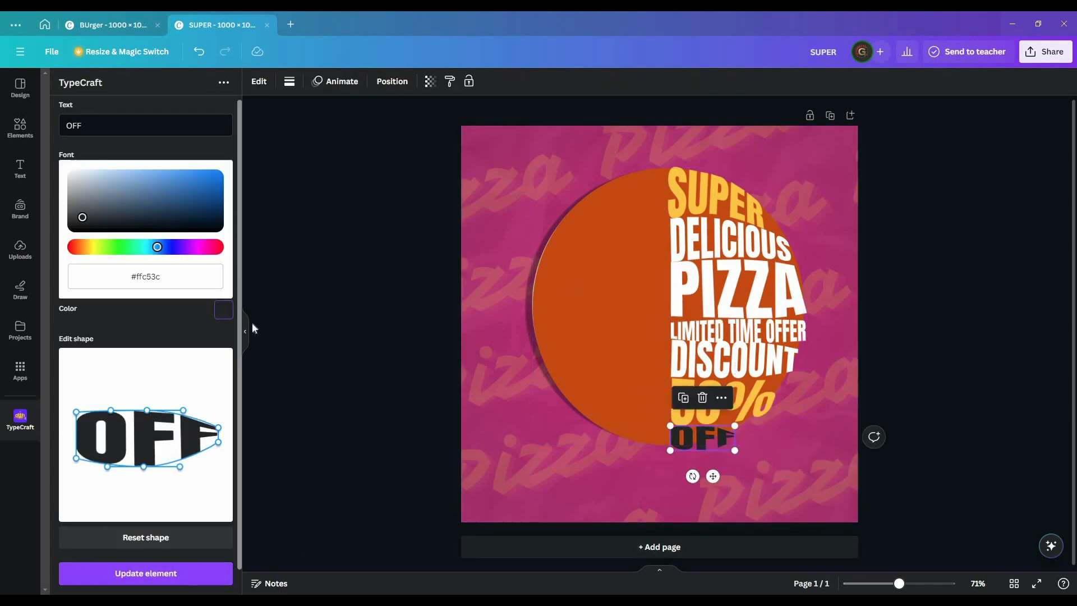
pyautogui.moveTo(94, 186); pyautogui.dragTo(63, 155)
pyautogui.click(225, 314)
pyautogui.click(175, 574)
# - Reshape OFF so its right side slants inward toward the bottom, and scale it to fit the circle's lower edge
pyautogui.moveTo(218, 441); pyautogui.dragTo(217, 413)
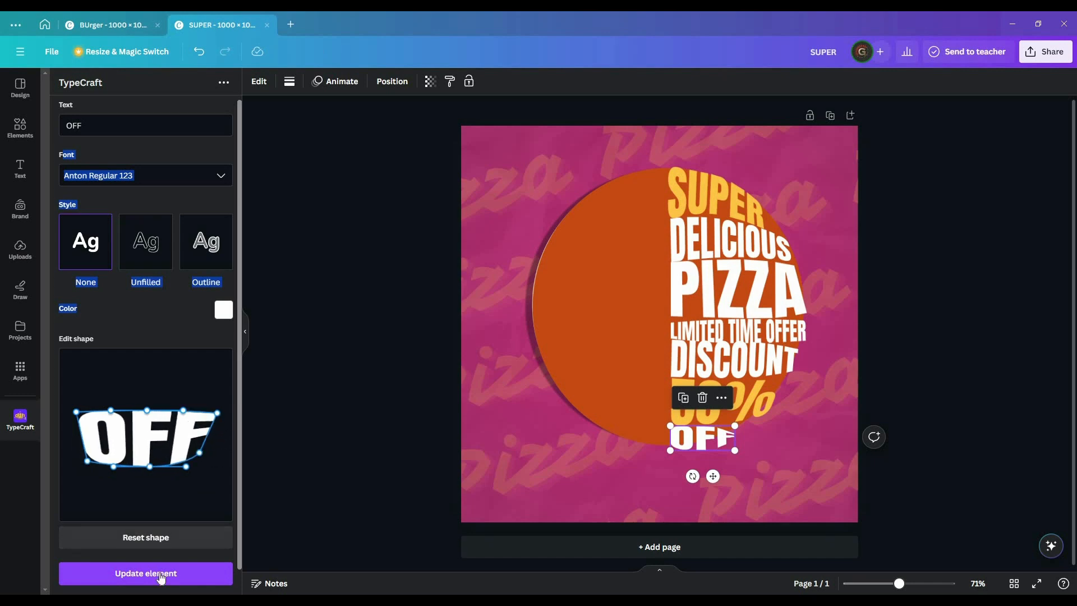
pyautogui.moveTo(720, 435); pyautogui.dragTo(721, 436)
pyautogui.moveTo(733, 450); pyautogui.dragTo(723, 445)
# - Delete the orange guide shape behind the text and pizza, leaving the TypeCraft text elements on the poster
pyautogui.moveTo(710, 464); pyautogui.dragTo(707, 160)
pyautogui.click(754, 138)
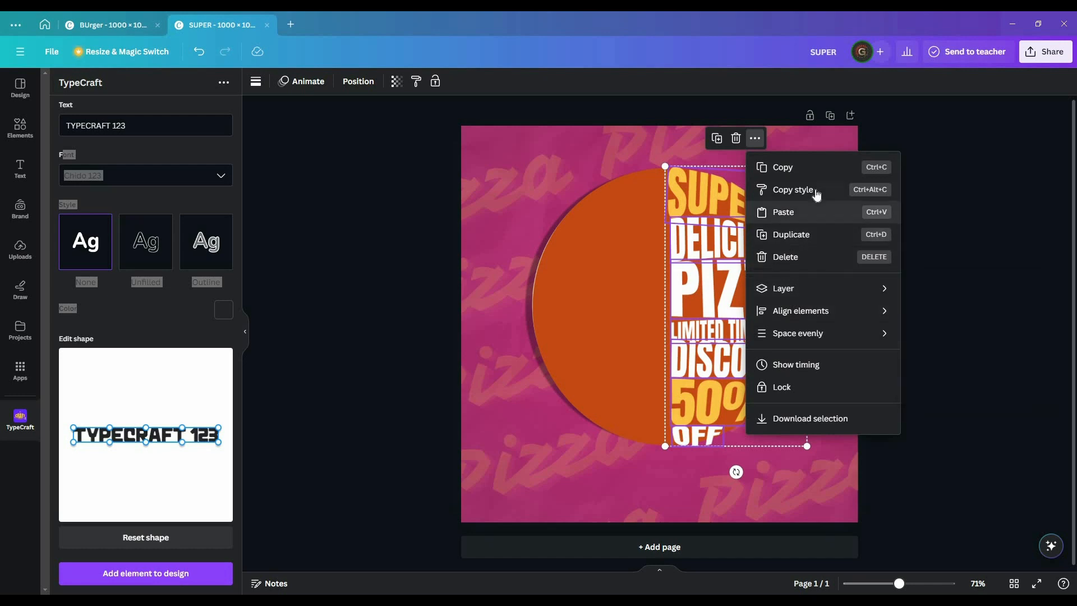
pyautogui.click(325, 223)
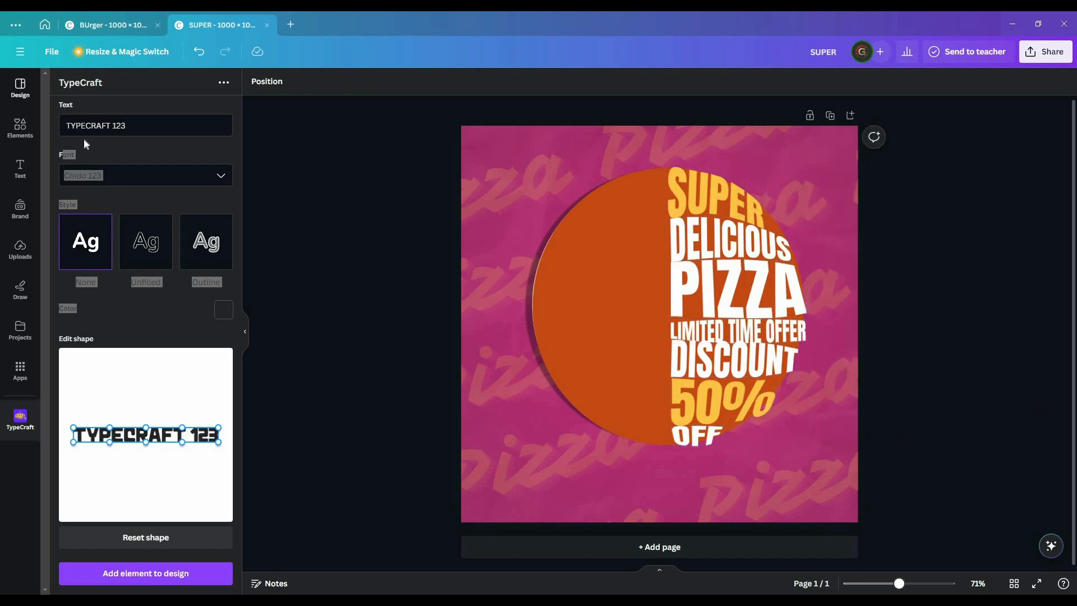
pyautogui.click(618, 223)
pyautogui.press('Delete')
# - Select all the text elements and check their additional options, styles, border, animation and position settings for a shadow effect
pyautogui.moveTo(714, 464); pyautogui.dragTo(649, 212)
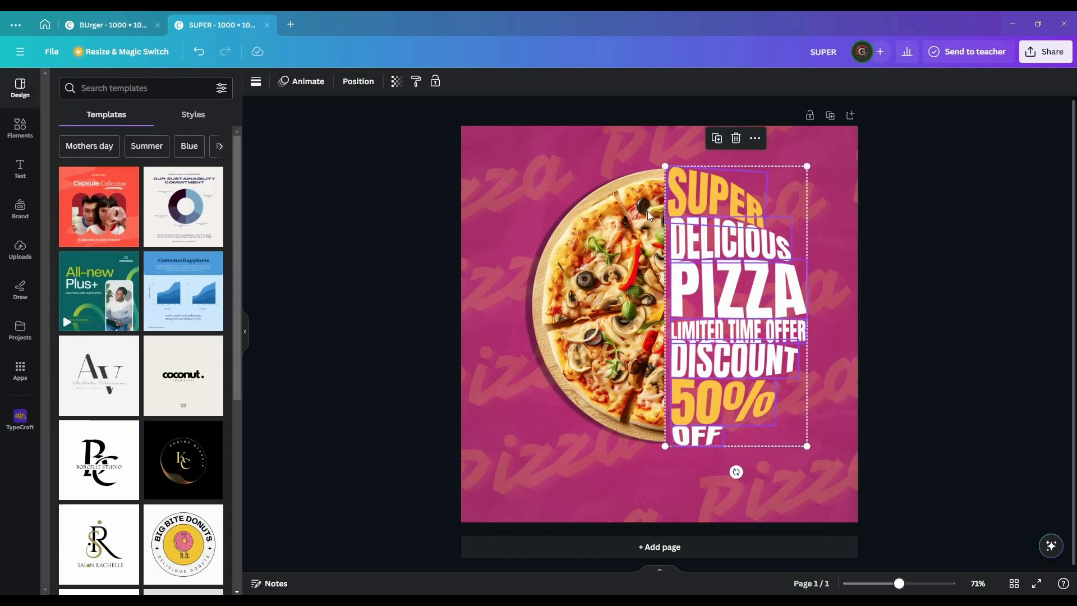
pyautogui.click(754, 138)
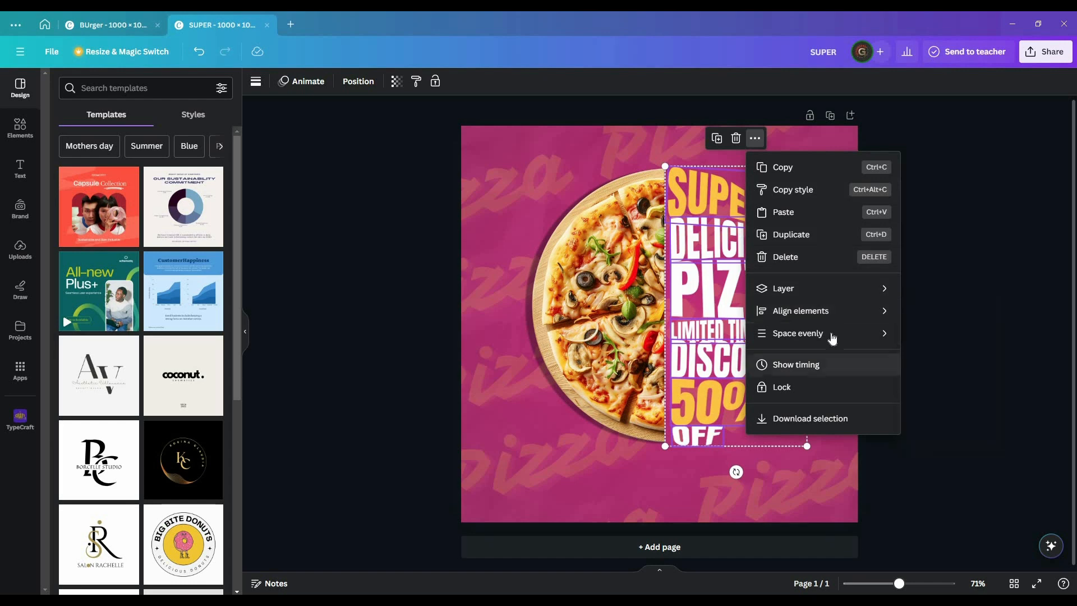
pyautogui.click(754, 138)
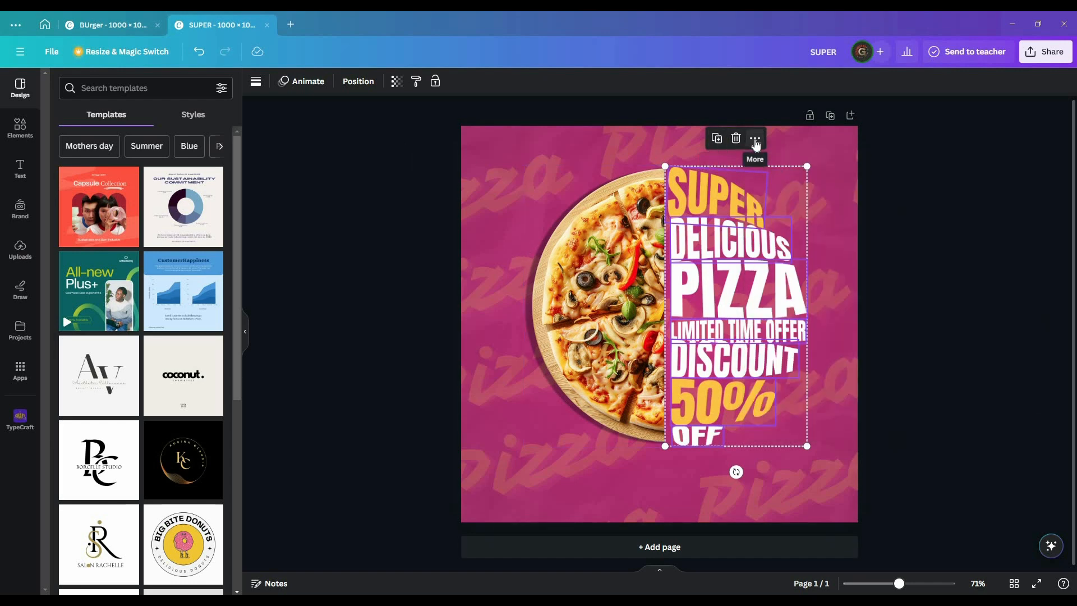
pyautogui.click(193, 115)
pyautogui.click(255, 82)
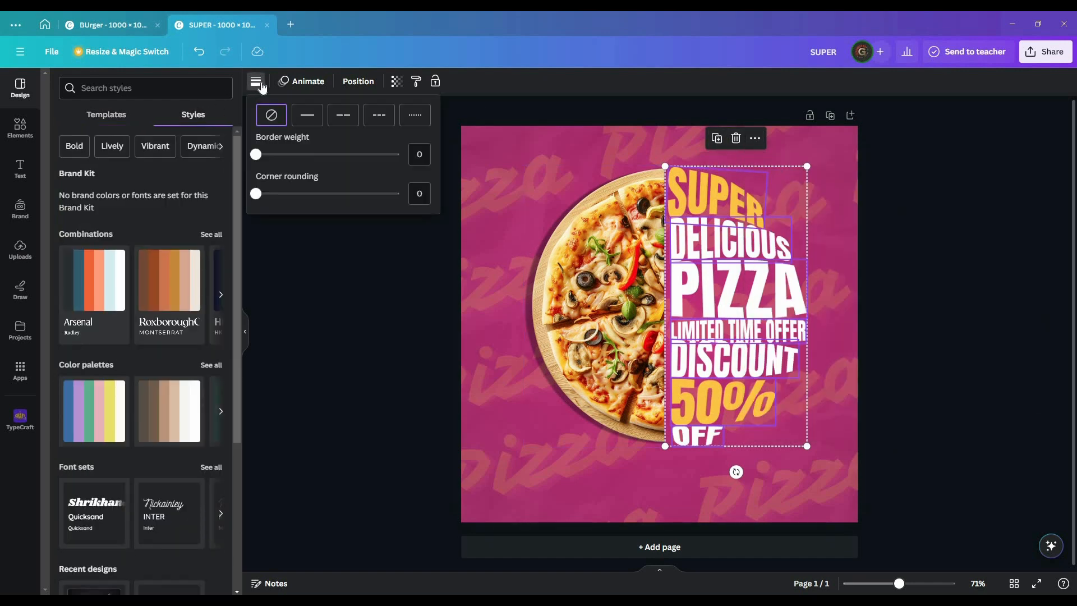
pyautogui.click(301, 81)
pyautogui.click(358, 81)
pyautogui.click(203, 117)
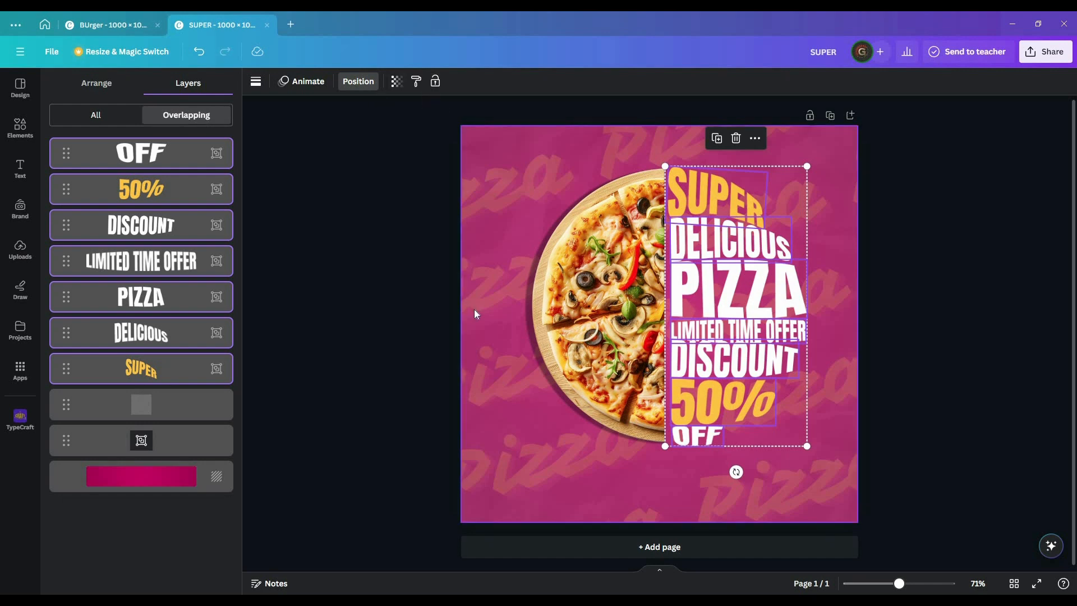
pyautogui.click(376, 304)
# - Try the Unfilled and Outline styles on the PIZZA element in TypeCraft and set the style back to None
pyautogui.click(685, 287)
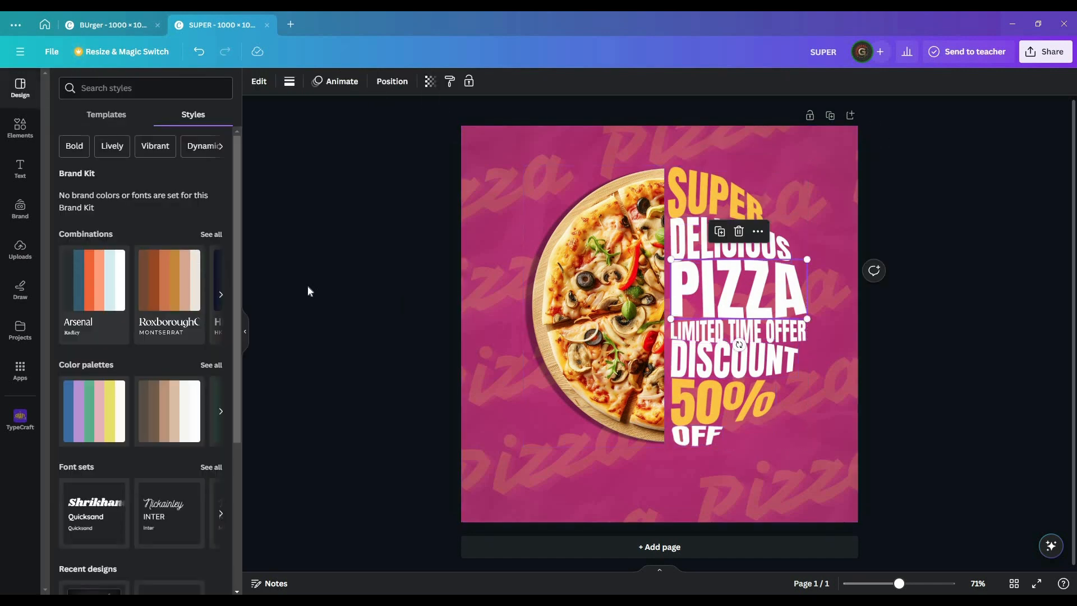
pyautogui.click(23, 430)
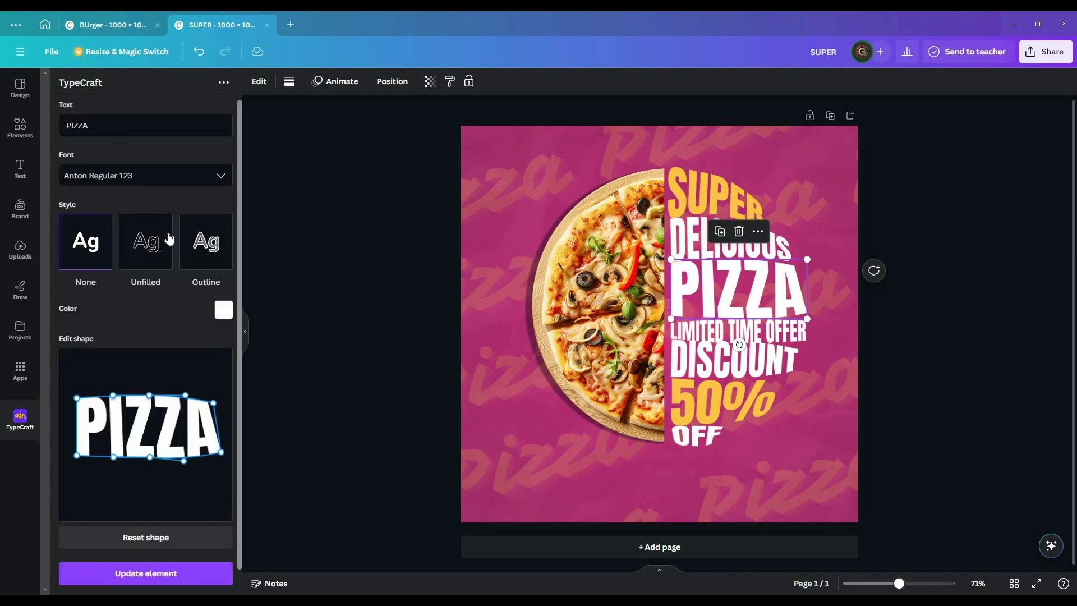
pyautogui.click(144, 252)
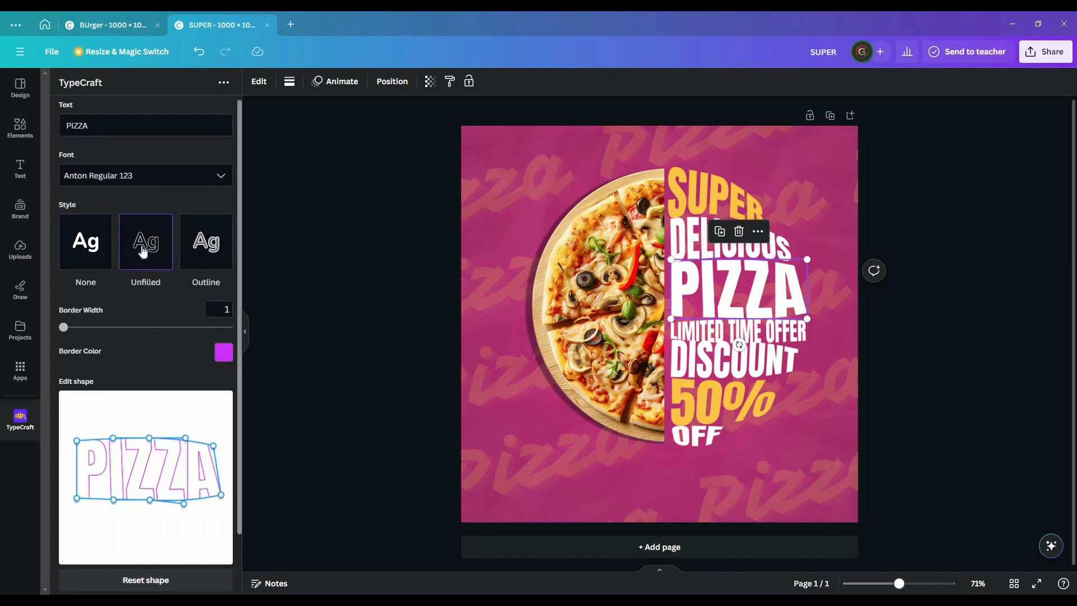
pyautogui.click(200, 250)
pyautogui.click(93, 245)
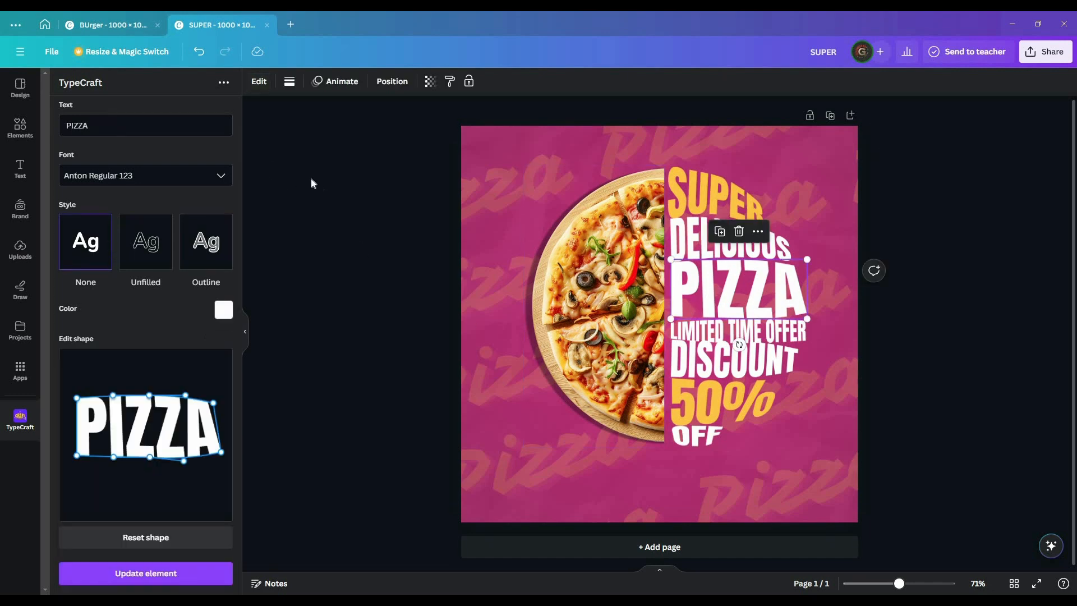
# - Copy all seven text elements onto a new second page and clear that page's gradient background to white
pyautogui.click(691, 240)
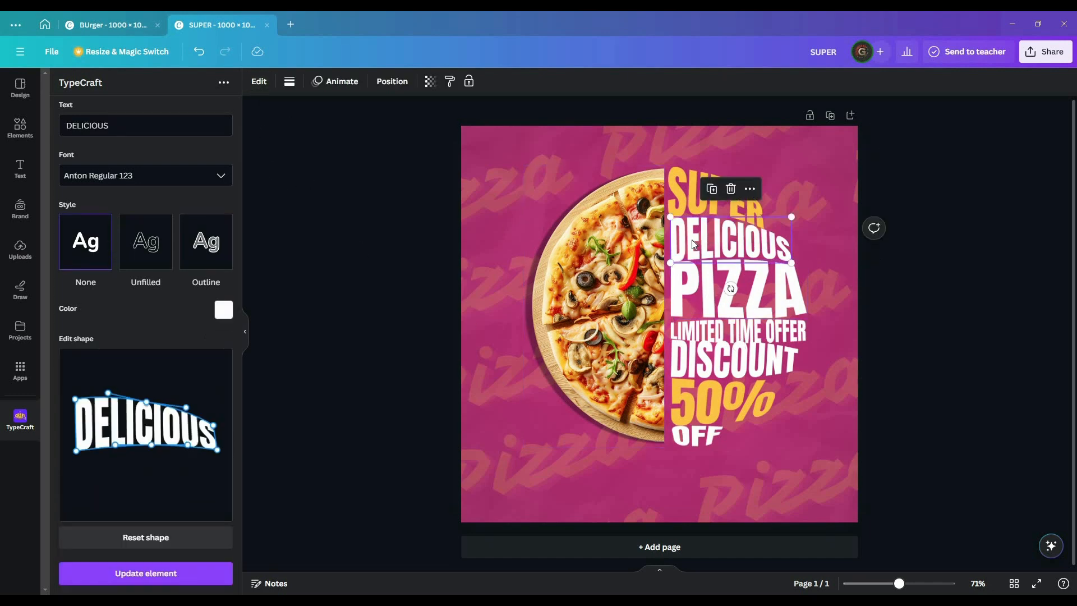
pyautogui.keyDown('shift'); pyautogui.click(693, 196); pyautogui.keyUp('shift')
pyautogui.keyDown('shift'); pyautogui.click(693, 286); pyautogui.keyUp('shift')
pyautogui.keyDown('shift'); pyautogui.click(693, 334); pyautogui.keyUp('shift')
pyautogui.keyDown('shift'); pyautogui.click(693, 361); pyautogui.keyUp('shift')
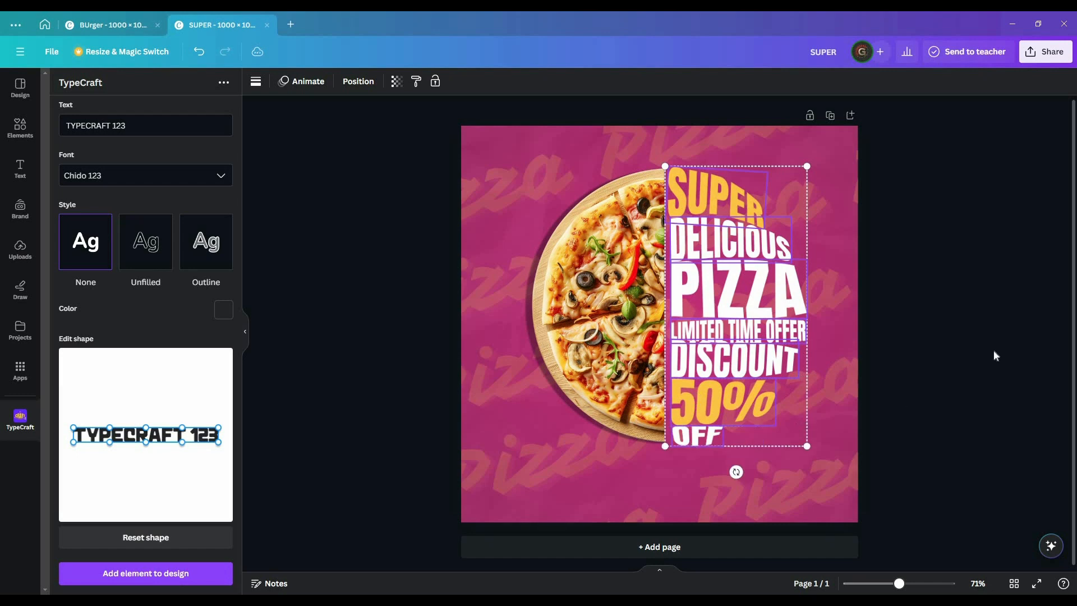
pyautogui.click(696, 546)
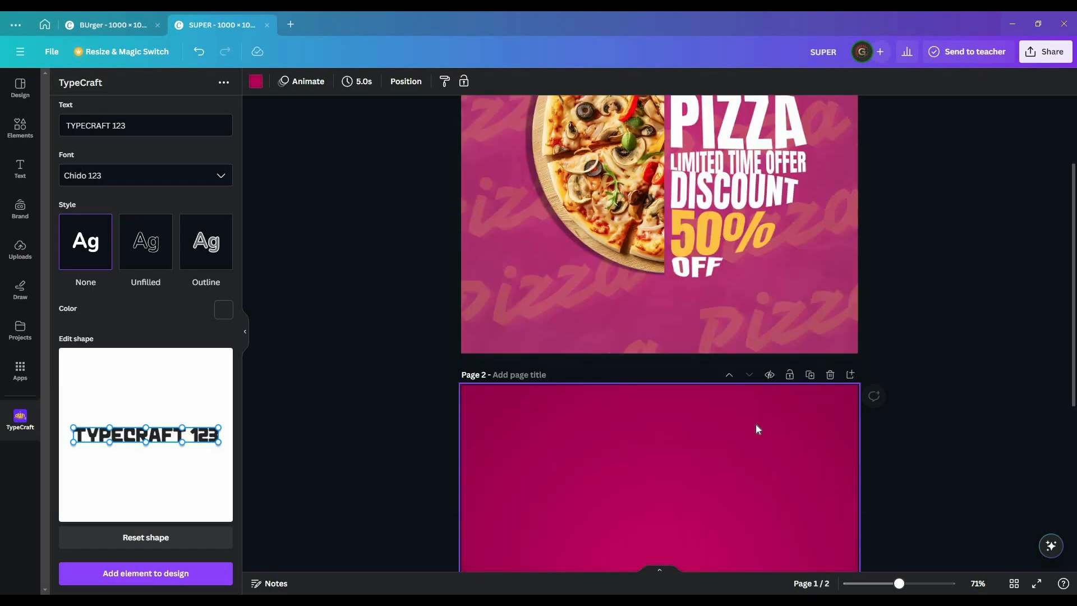
pyautogui.hotkey('ctrl', 'v')
pyautogui.click(535, 347)
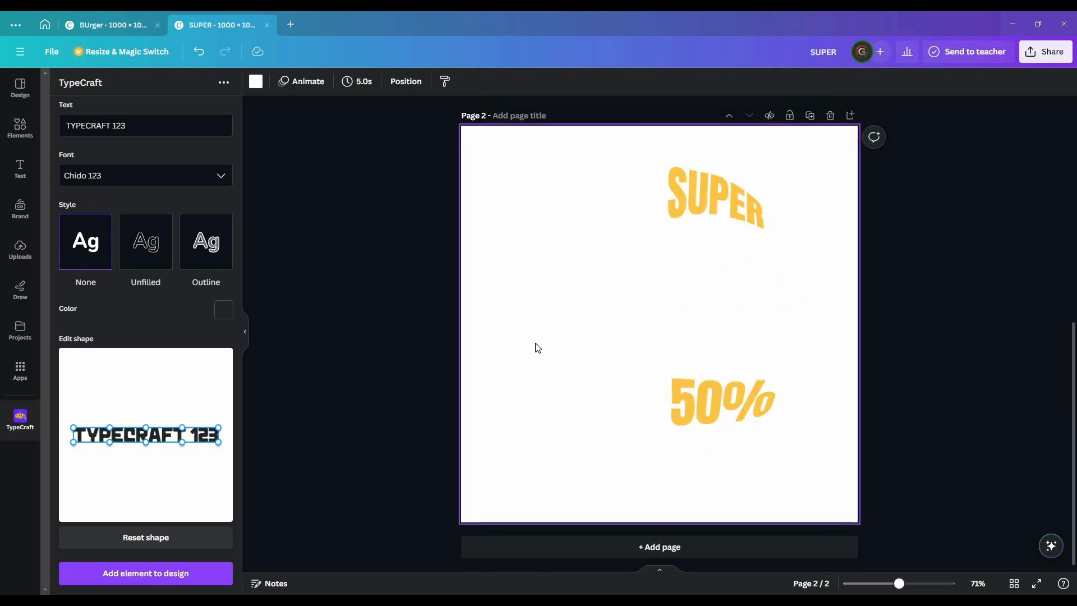
# - Download only page 2 as a PNG with a transparent background
pyautogui.click(1049, 63)
pyautogui.click(905, 332)
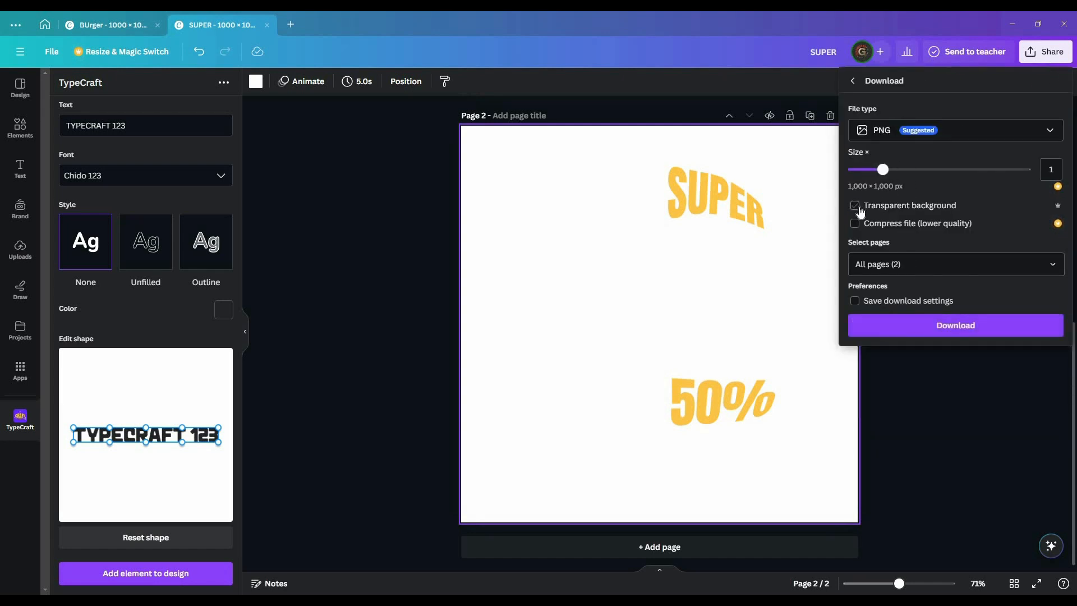
pyautogui.click(900, 263)
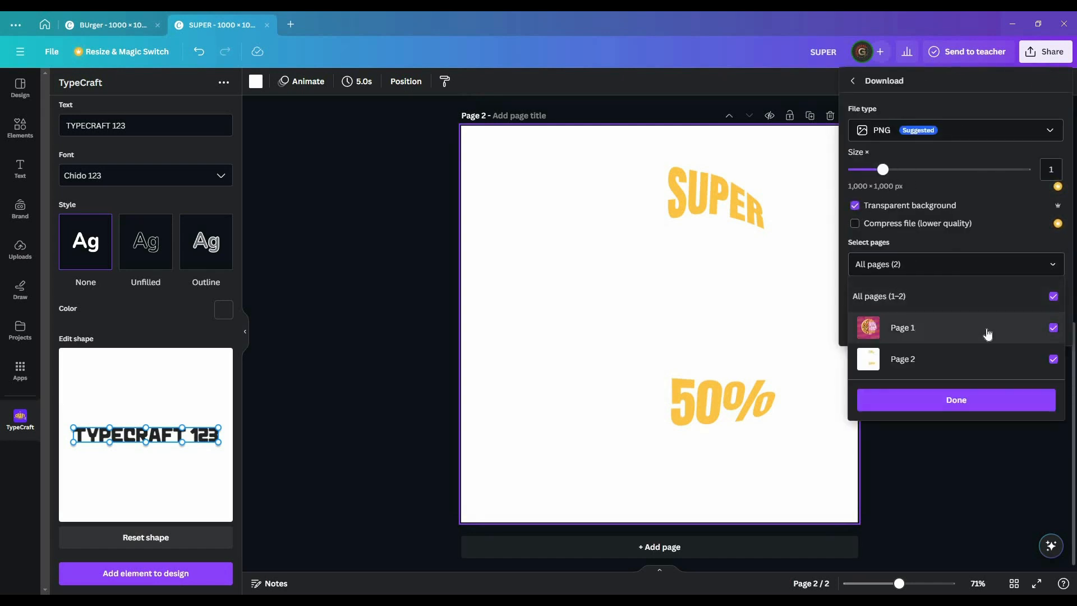
pyautogui.click(1053, 296)
pyautogui.click(962, 400)
pyautogui.click(956, 320)
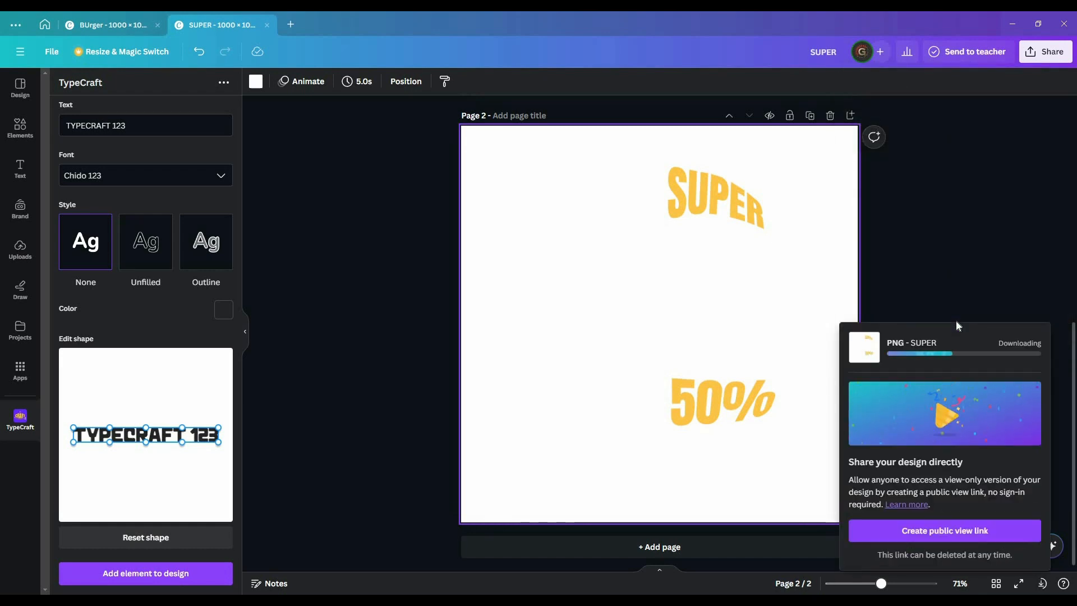
pyautogui.press('Return')
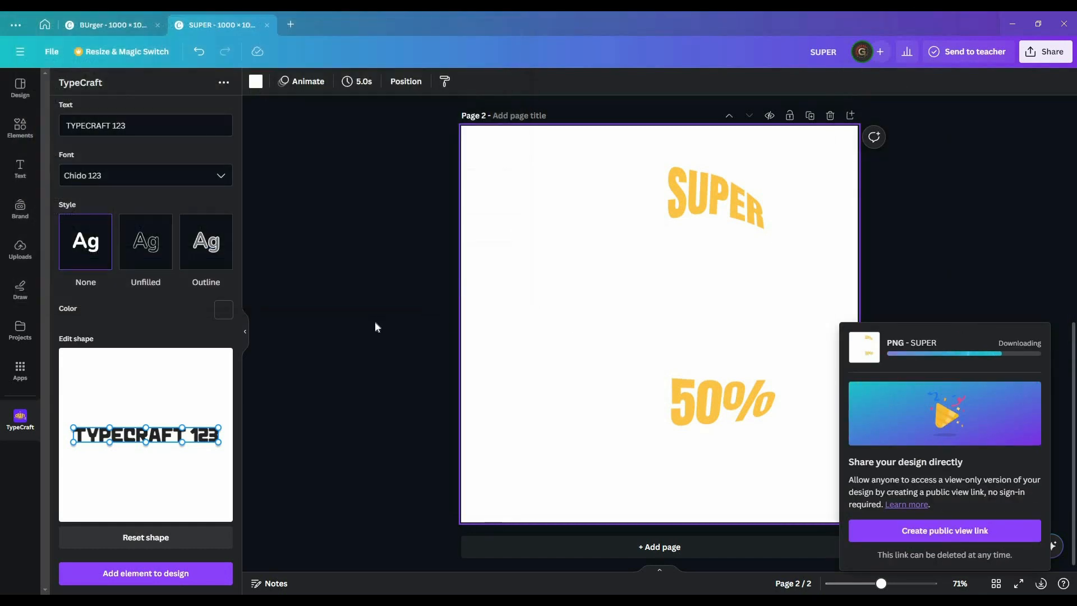
# - Upload the downloaded SUPER image from the Downloads folder and place it on page 1 over the pizza's left side
pyautogui.click(925, 353)
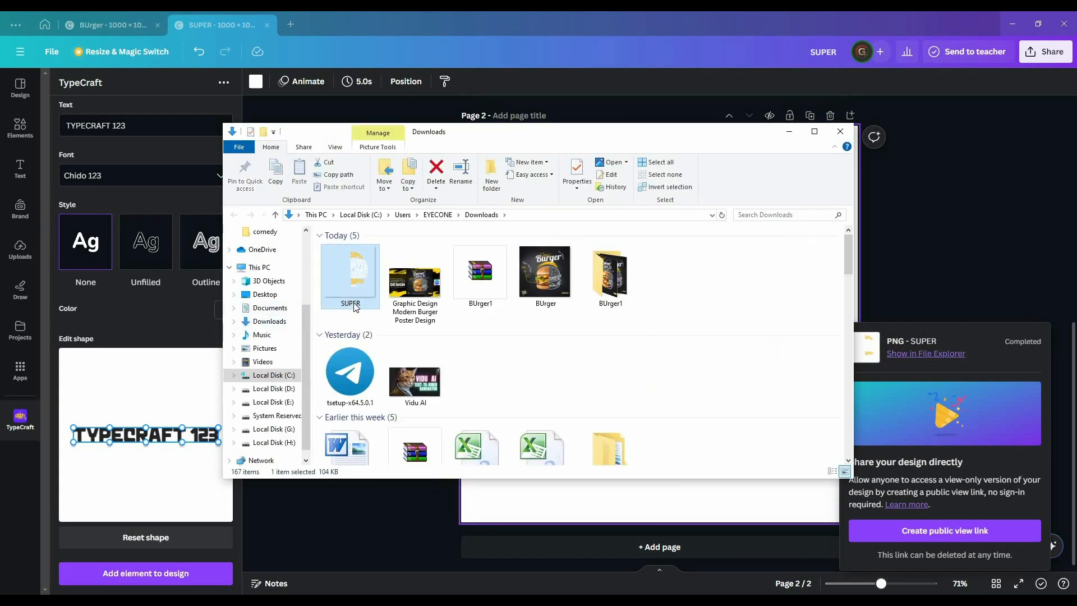
pyautogui.moveTo(370, 283); pyautogui.dragTo(662, 337)
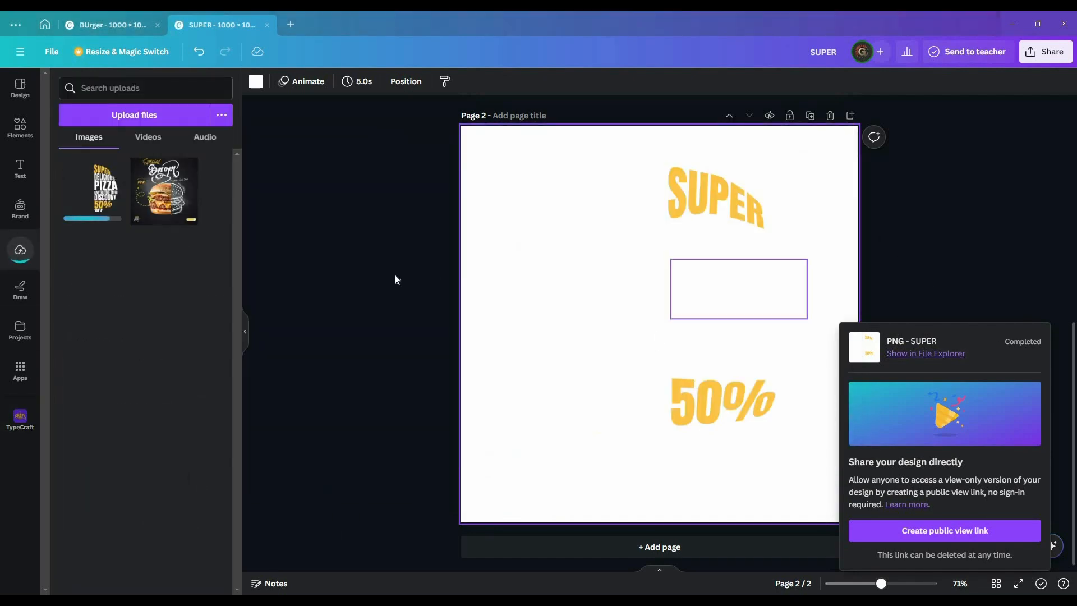
pyautogui.scroll(5, 696, 300)
pyautogui.click(998, 269)
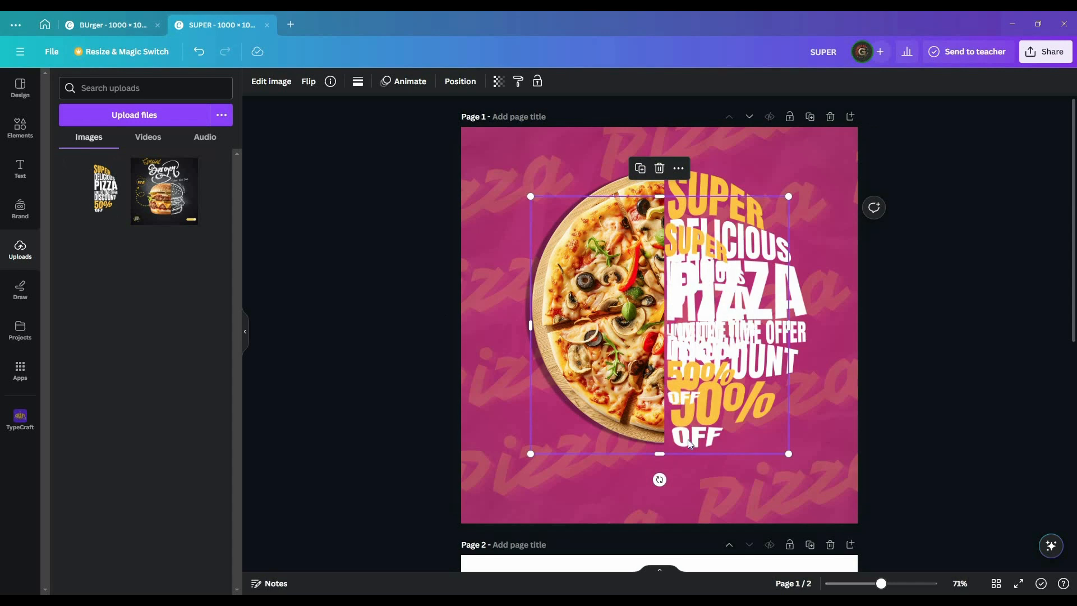
pyautogui.moveTo(689, 439); pyautogui.dragTo(517, 483)
# - Apply a Drop shadow to the text image with distance 59 and intensity 77
pyautogui.click(272, 81)
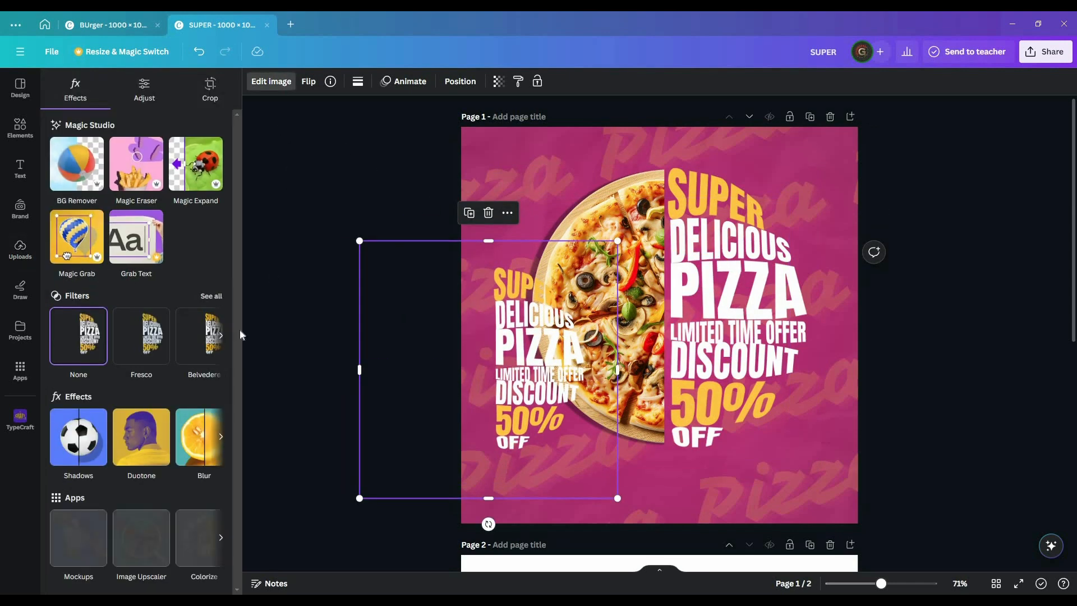
pyautogui.click(79, 441)
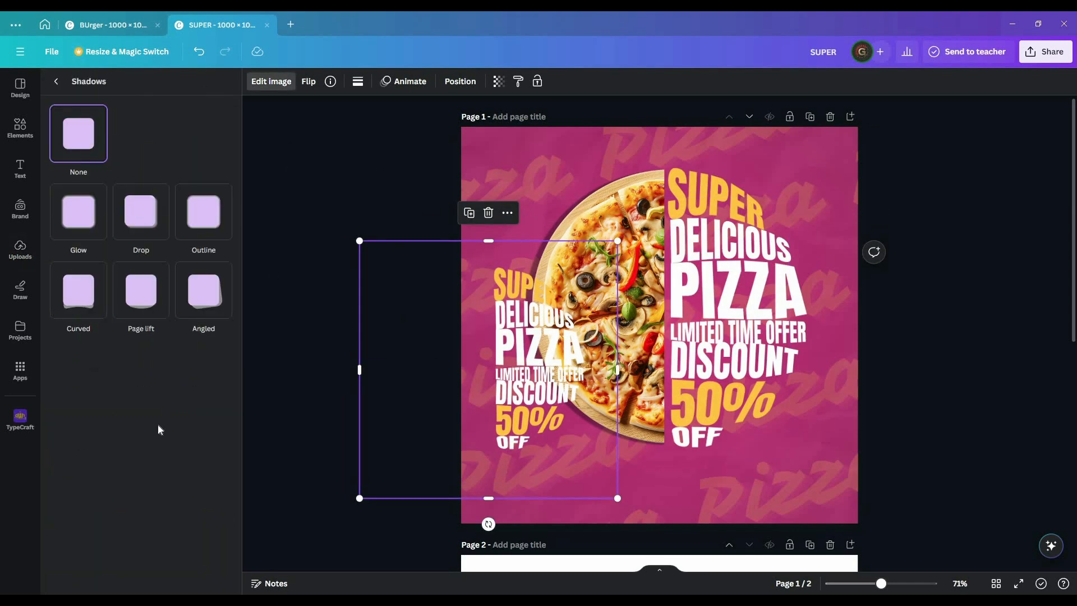
pyautogui.click(139, 219)
pyautogui.moveTo(119, 457)
pyautogui.mouseDown()
pyautogui.moveTo(84, 454)
pyautogui.moveTo(139, 455)
pyautogui.mouseUp()
pyautogui.moveTo(125, 526); pyautogui.dragTo(167, 525)
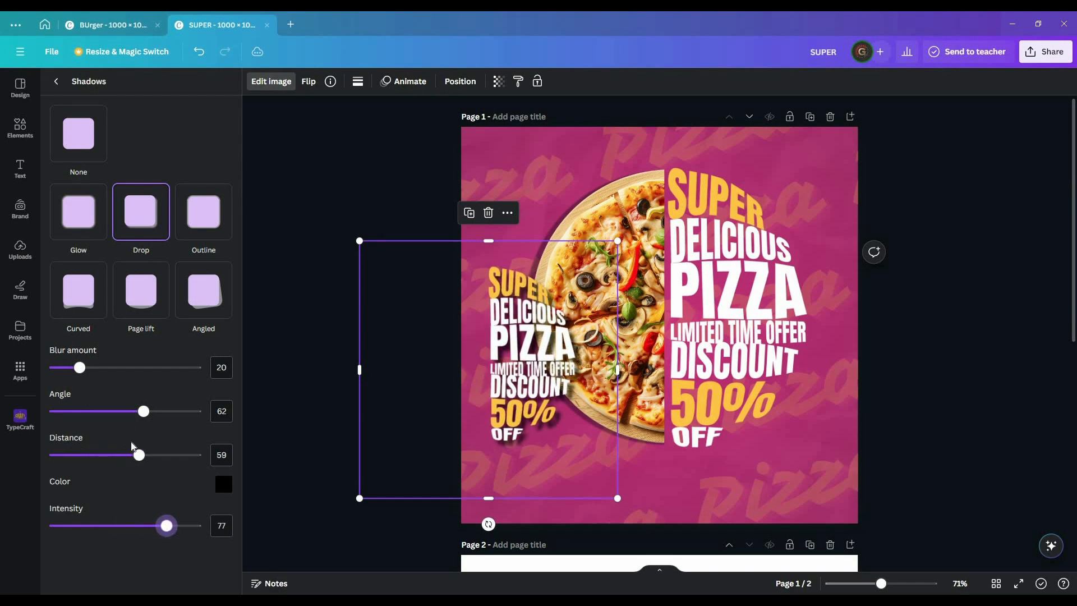
# - Set the shadow's angle to 52 and increase its intensity and blur amount
pyautogui.moveTo(142, 412)
pyautogui.mouseDown()
pyautogui.moveTo(51, 413)
pyautogui.moveTo(133, 426)
pyautogui.moveTo(129, 415)
pyautogui.mouseUp()
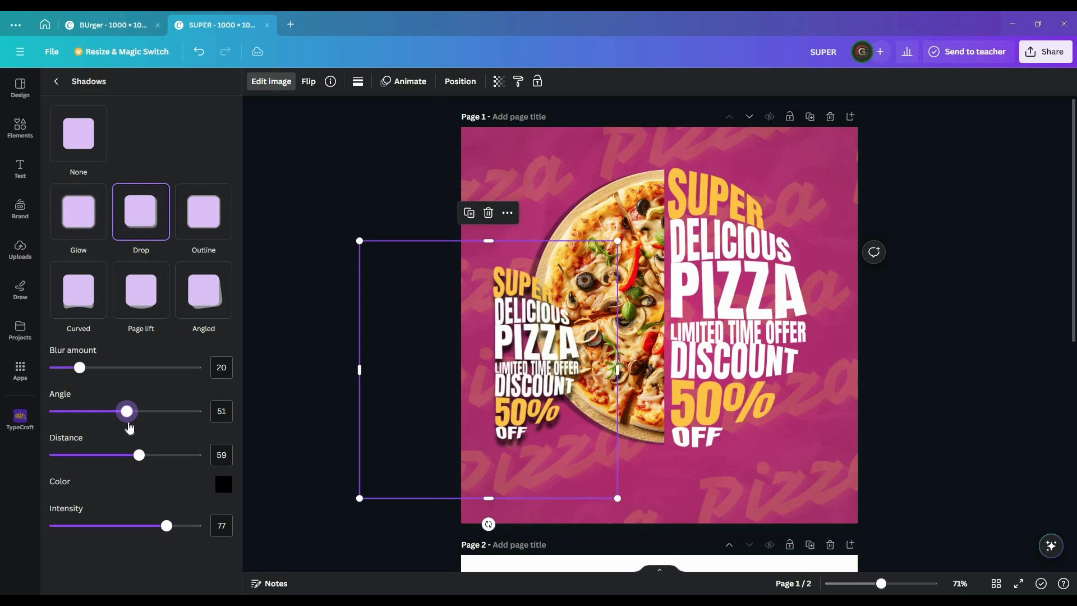
pyautogui.moveTo(139, 455)
pyautogui.mouseDown()
pyautogui.moveTo(96, 455)
pyautogui.moveTo(140, 458)
pyautogui.mouseUp()
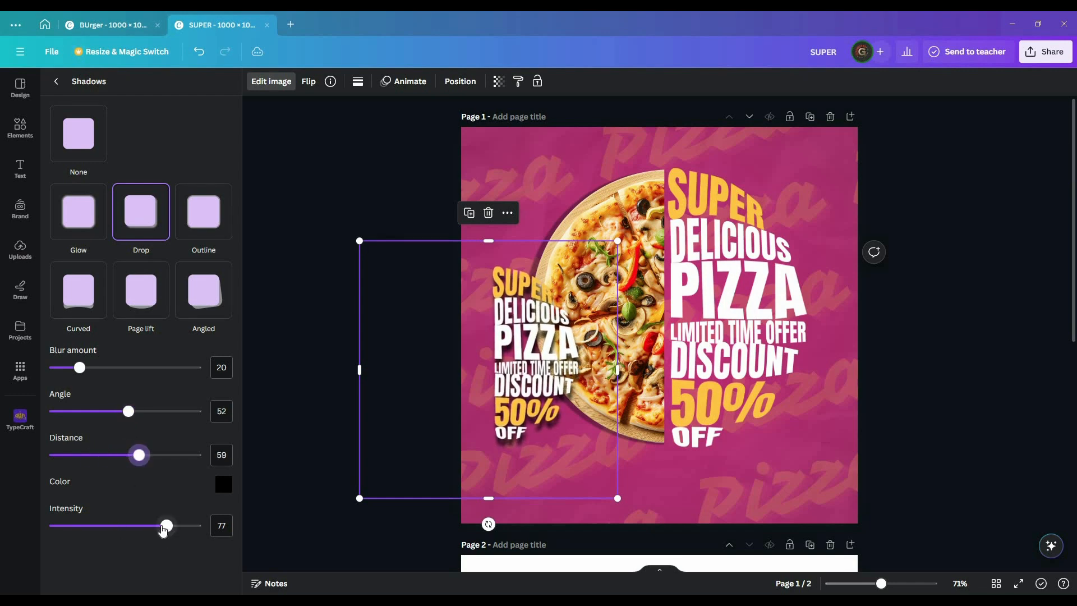
pyautogui.moveTo(163, 527)
pyautogui.mouseDown()
pyautogui.moveTo(101, 525)
pyautogui.moveTo(177, 527)
pyautogui.mouseUp()
pyautogui.moveTo(84, 377); pyautogui.dragTo(124, 377)
# - Delete the original separate text elements beside the pizza on page 1
pyautogui.click(774, 287)
pyautogui.press('Delete')
pyautogui.click(734, 241)
pyautogui.press('Delete')
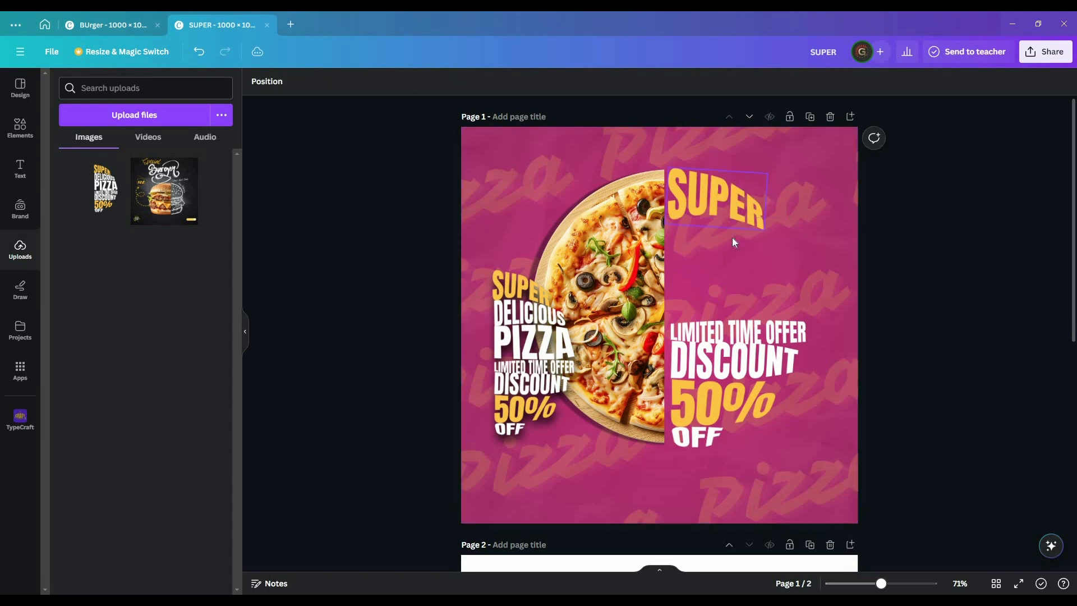
pyautogui.click(716, 201)
pyautogui.press('Delete')
pyautogui.click(726, 332)
pyautogui.press('Delete')
pyautogui.click(695, 431)
pyautogui.press('Delete')
# - Move the shadowed text image to the right of the half pizza and enlarge it to about the pizza's height
pyautogui.moveTo(532, 345); pyautogui.dragTo(710, 243)
pyautogui.moveTo(798, 399); pyautogui.dragTo(925, 527)
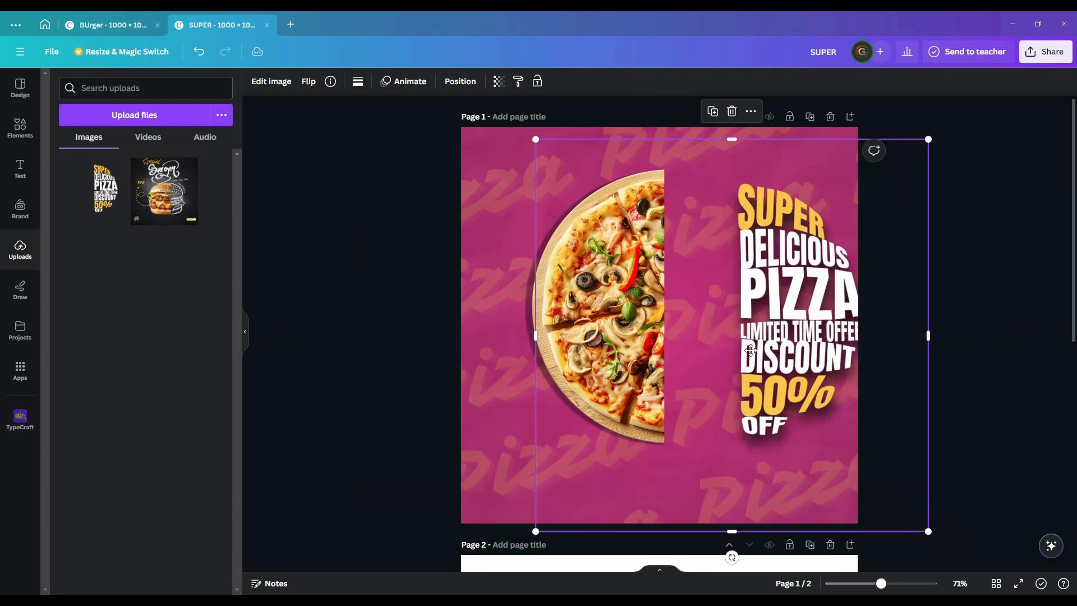
pyautogui.moveTo(877, 420); pyautogui.dragTo(812, 403)
# - Crop the empty margins on all four sides of the text image close to the lettering
pyautogui.moveTo(853, 321); pyautogui.dragTo(810, 322)
pyautogui.moveTo(468, 317); pyautogui.dragTo(659, 317)
pyautogui.moveTo(739, 123); pyautogui.dragTo(735, 154)
pyautogui.moveTo(733, 513); pyautogui.dragTo(735, 431)
# - Resize and reposition the cropped text image so it lines up with the half pizza's straight edge and height
pyautogui.moveTo(801, 436); pyautogui.dragTo(831, 455)
pyautogui.moveTo(707, 375); pyautogui.dragTo(703, 375)
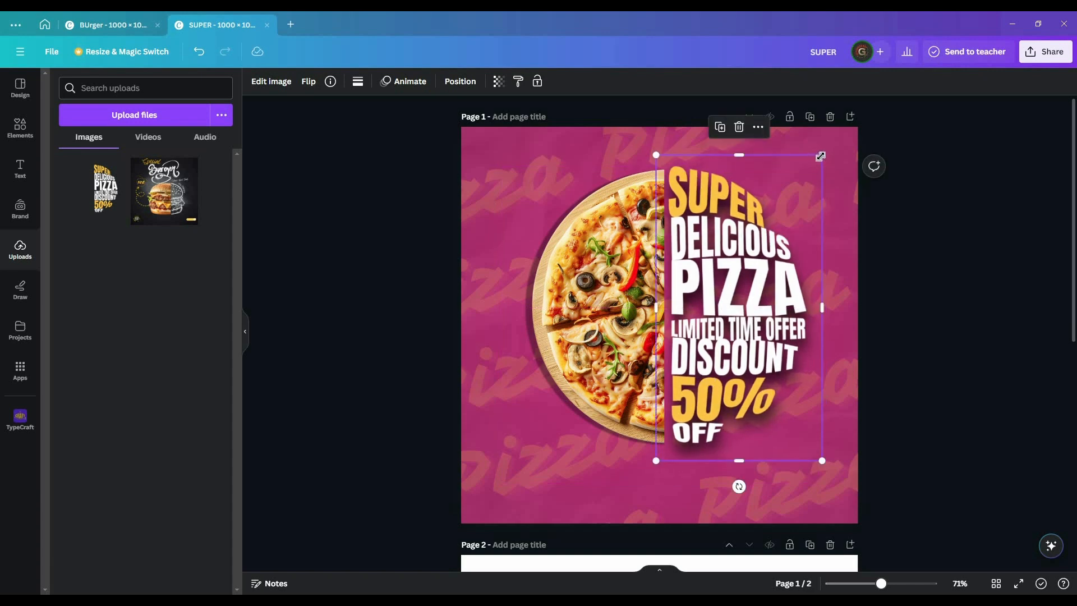
pyautogui.moveTo(822, 155); pyautogui.dragTo(818, 163)
pyautogui.moveTo(718, 253); pyautogui.dragTo(718, 248)
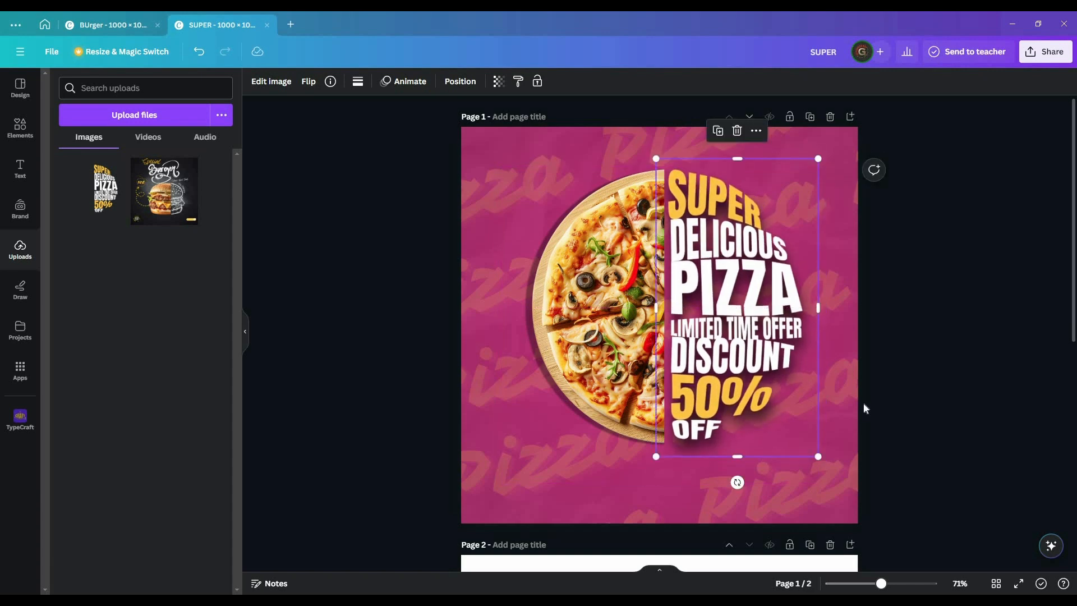
pyautogui.click(933, 402)
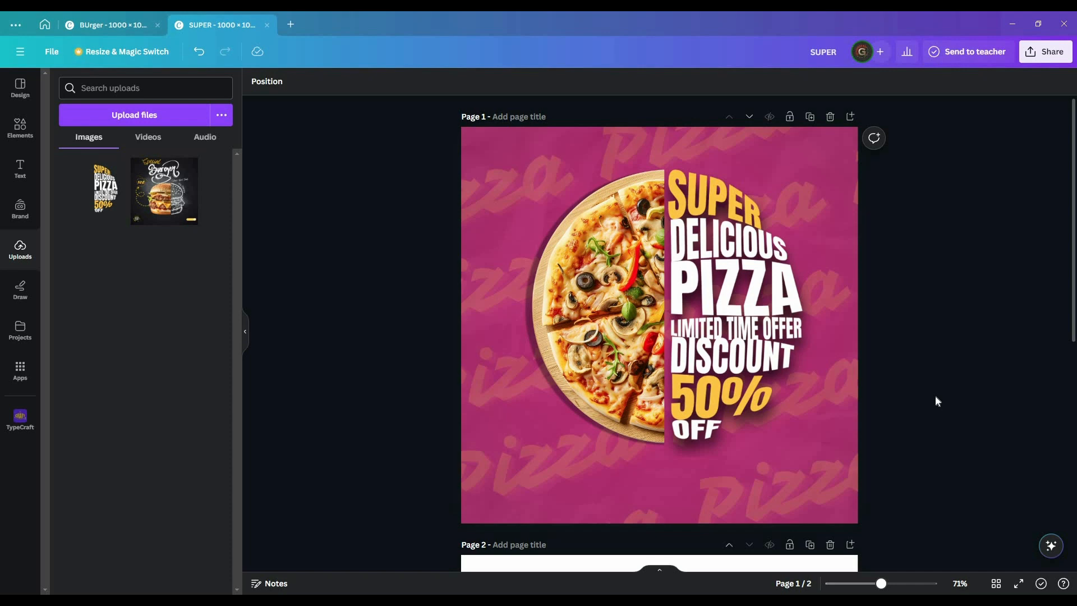
# - Search the elements library for "leaf"
pyautogui.click(21, 141)
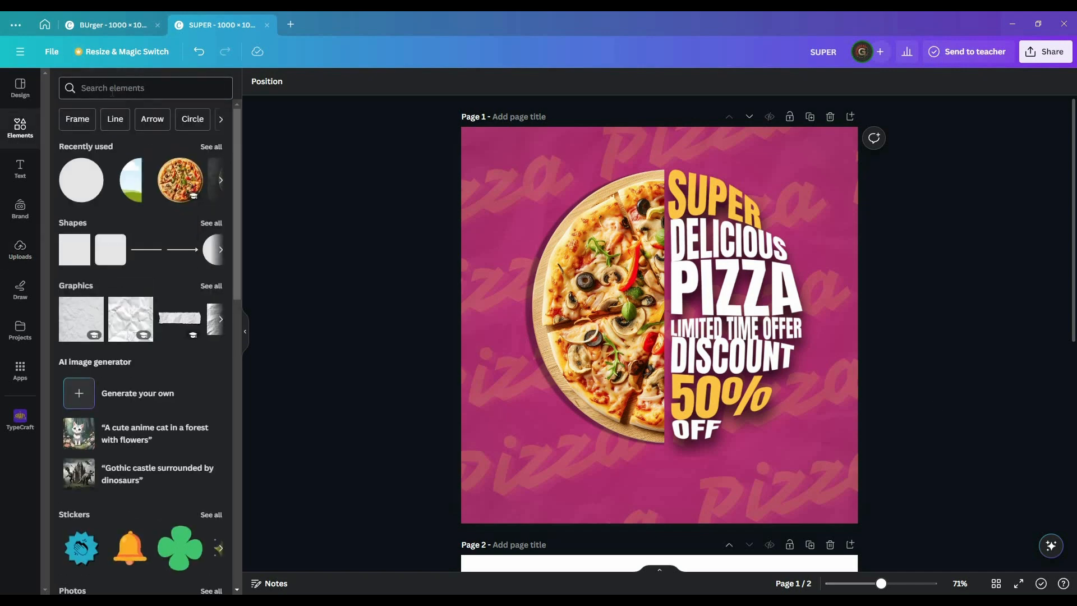
pyautogui.click(113, 88)
pyautogui.write('LEF')
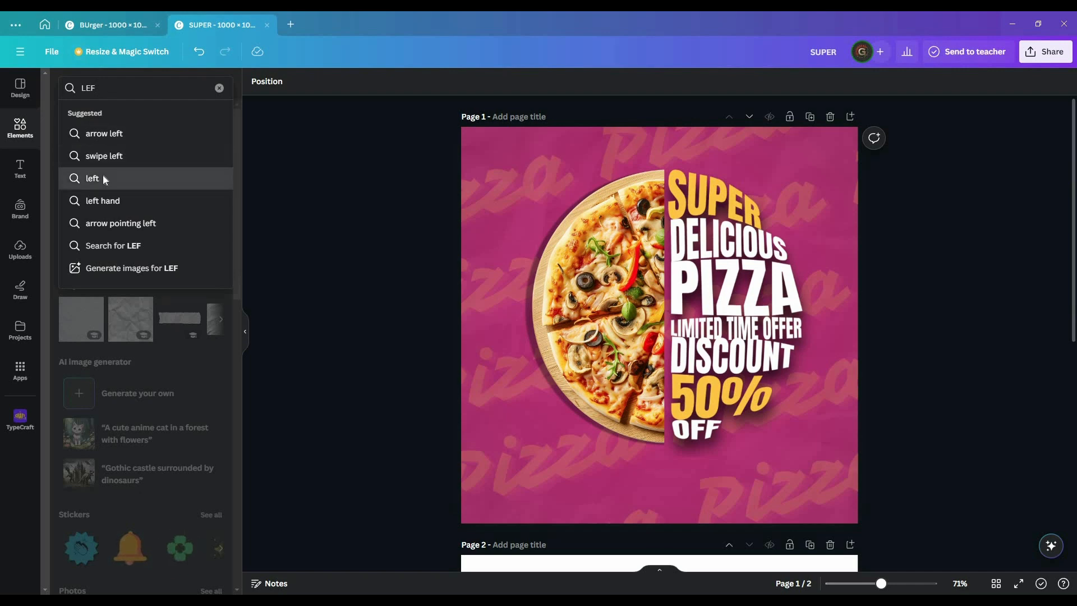
pyautogui.click(103, 175)
pyautogui.scroll(-1, 207, 249)
pyautogui.click(121, 88)
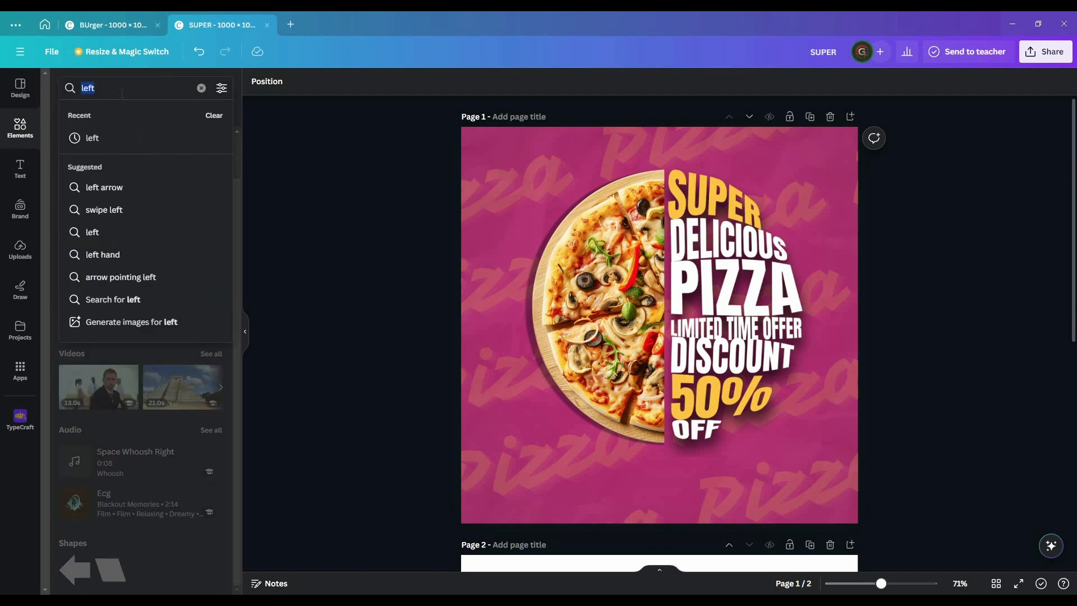
pyautogui.write('LEAF')
pyautogui.press('Down')
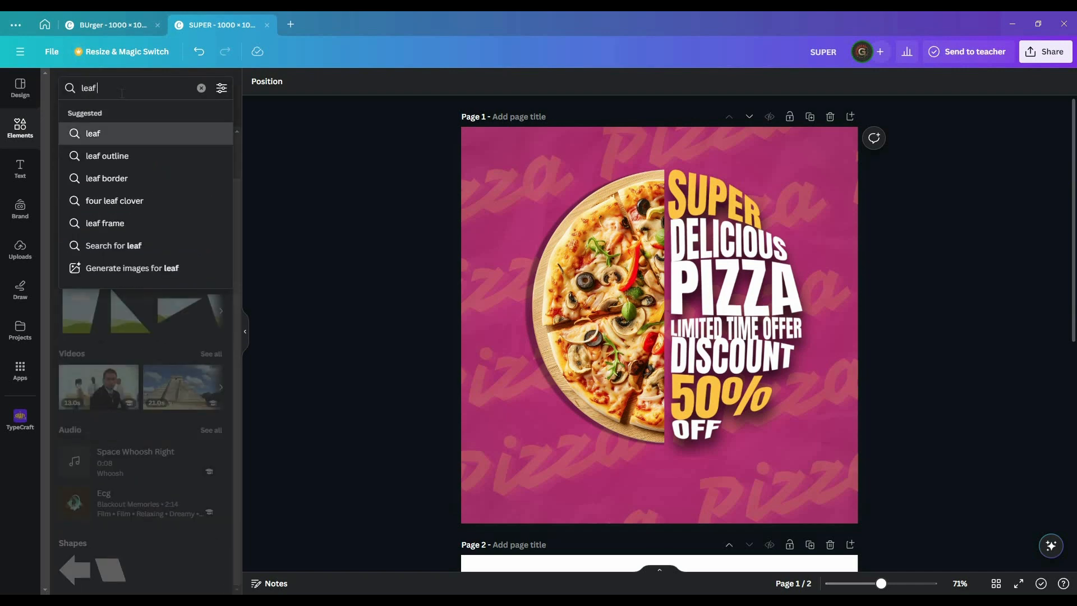
pyautogui.write('BLURE')
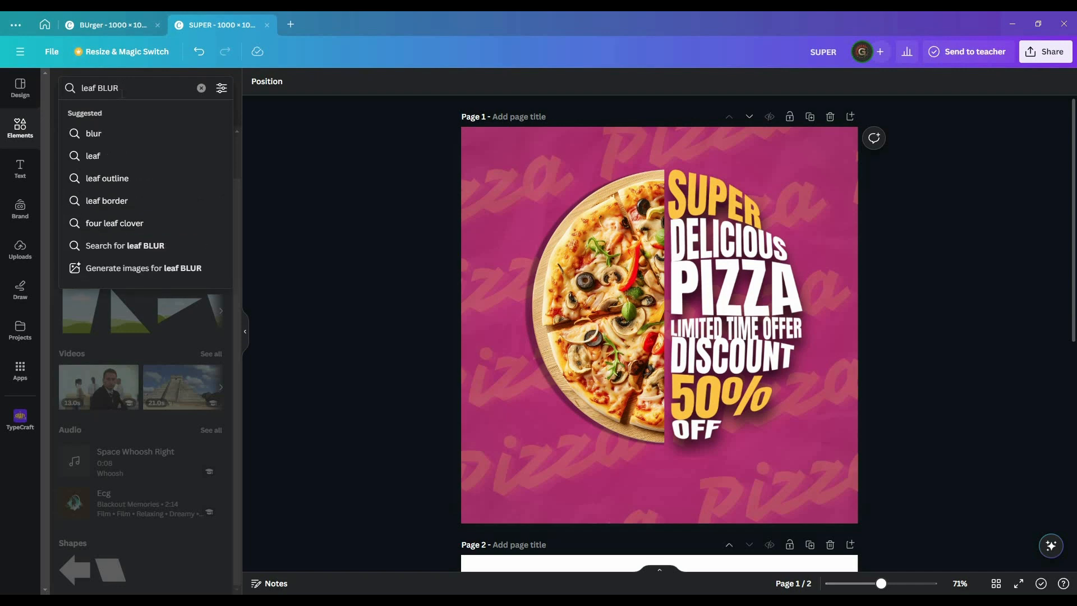
pyautogui.press('BackSpace')
pyautogui.press('BackSpace')
pyautogui.press('BackSpace')
pyautogui.press('BackSpace')
pyautogui.press('BackSpace')
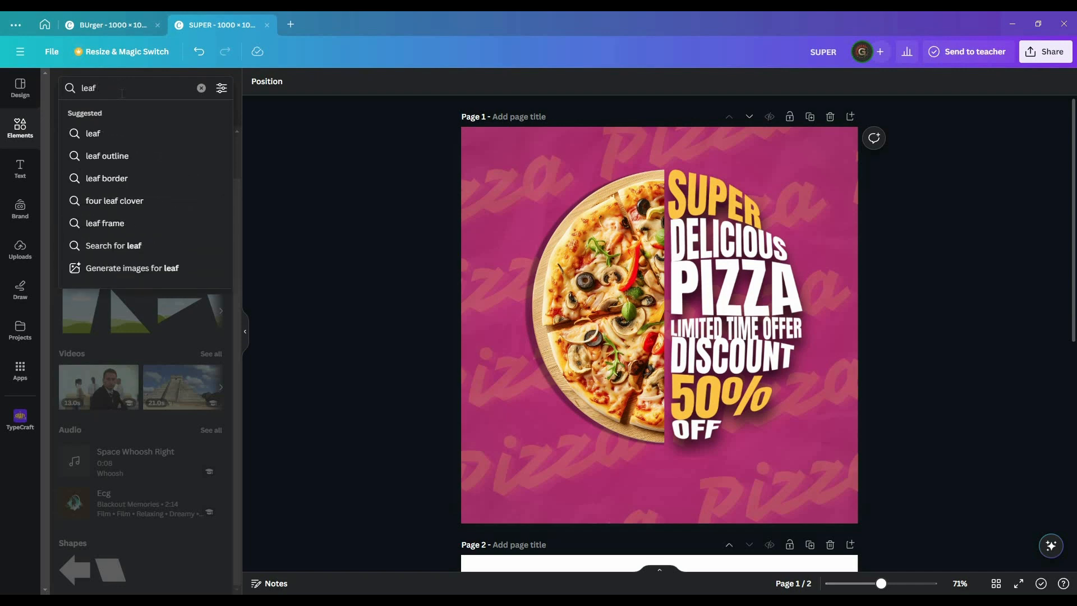
pyautogui.press('Return')
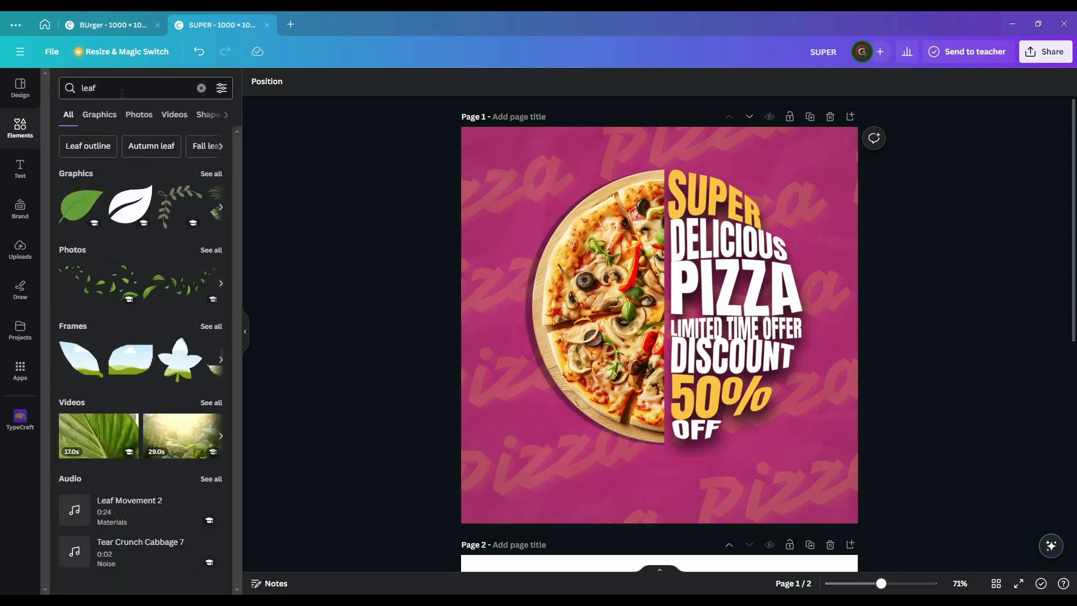
# - Browse the leaf graphics for one suited to decorating the pizza poster
pyautogui.click(212, 173)
pyautogui.scroll(-5, 182, 292)
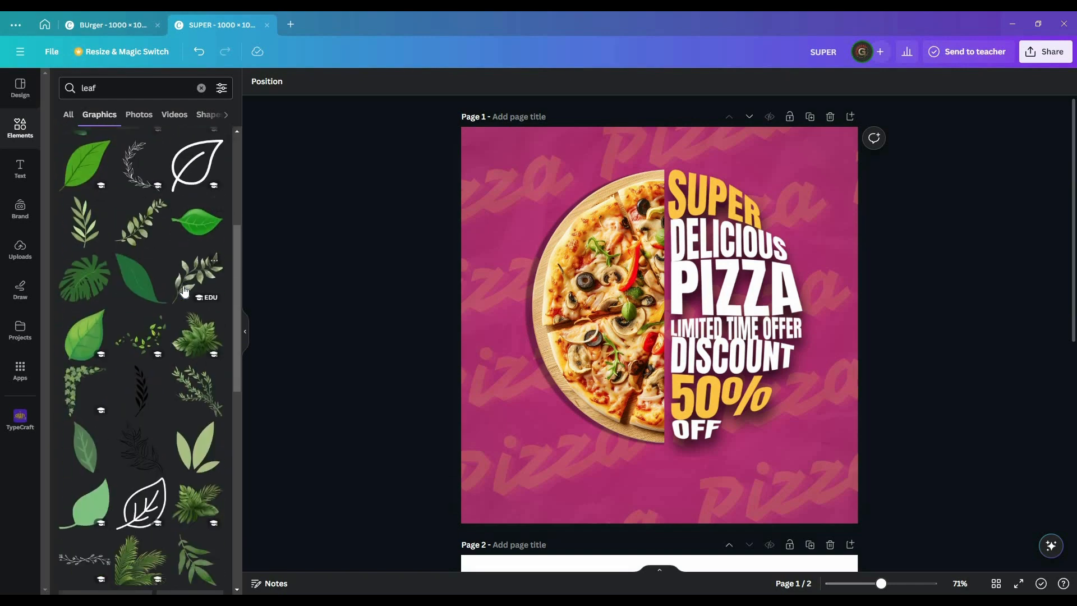
pyautogui.scroll(-10, 184, 290)
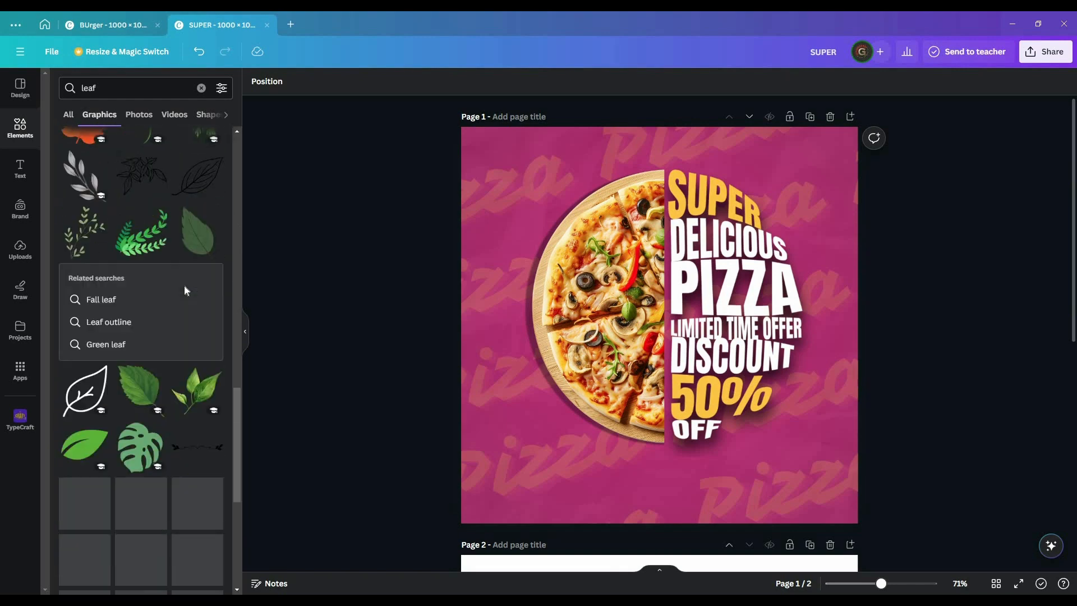
pyautogui.scroll(-2, 185, 290)
pyautogui.scroll(-5, 186, 292)
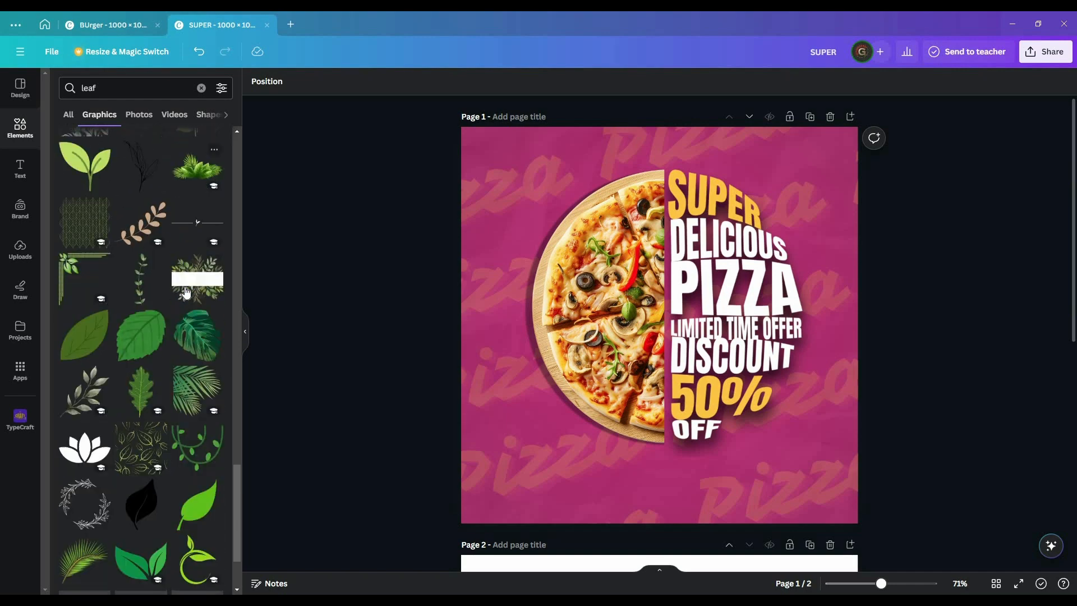
pyautogui.scroll(-12, 185, 291)
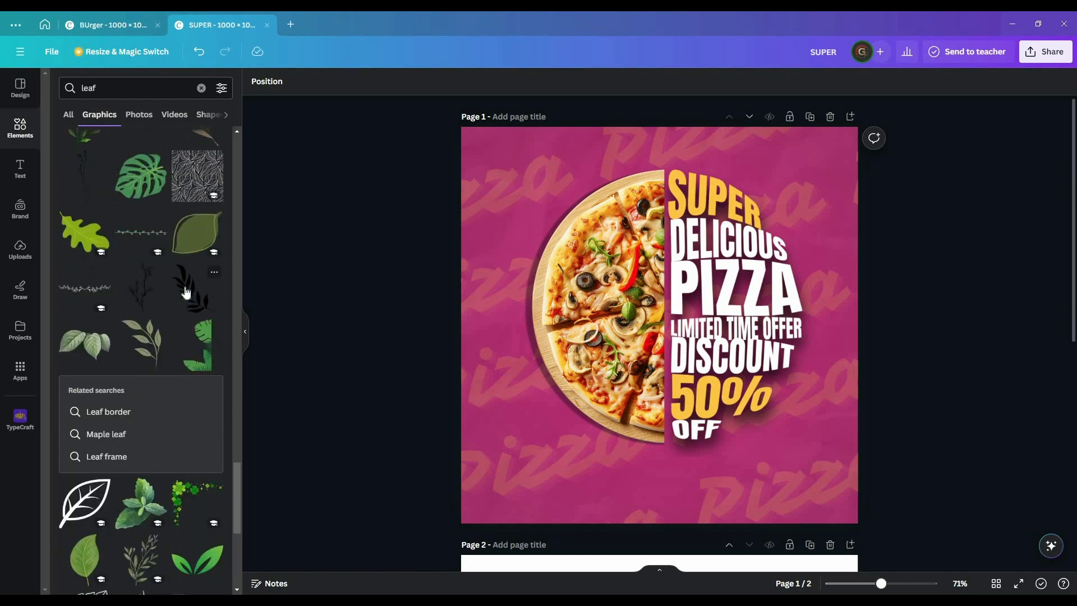
pyautogui.scroll(5, 197, 393)
pyautogui.scroll(-4, 196, 392)
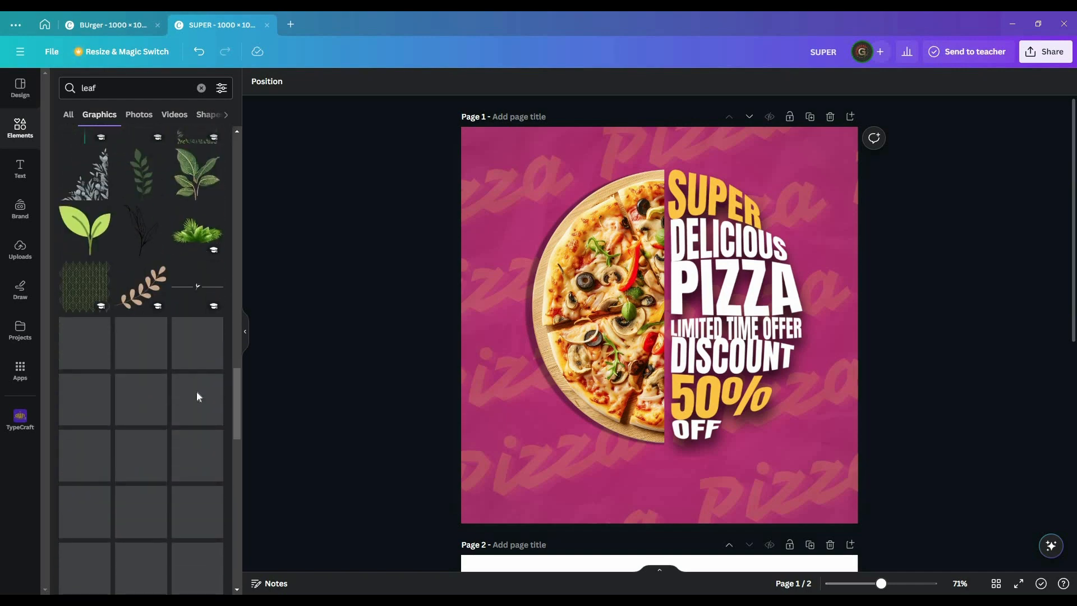
pyautogui.scroll(-2, 185, 393)
pyautogui.scroll(4, 170, 383)
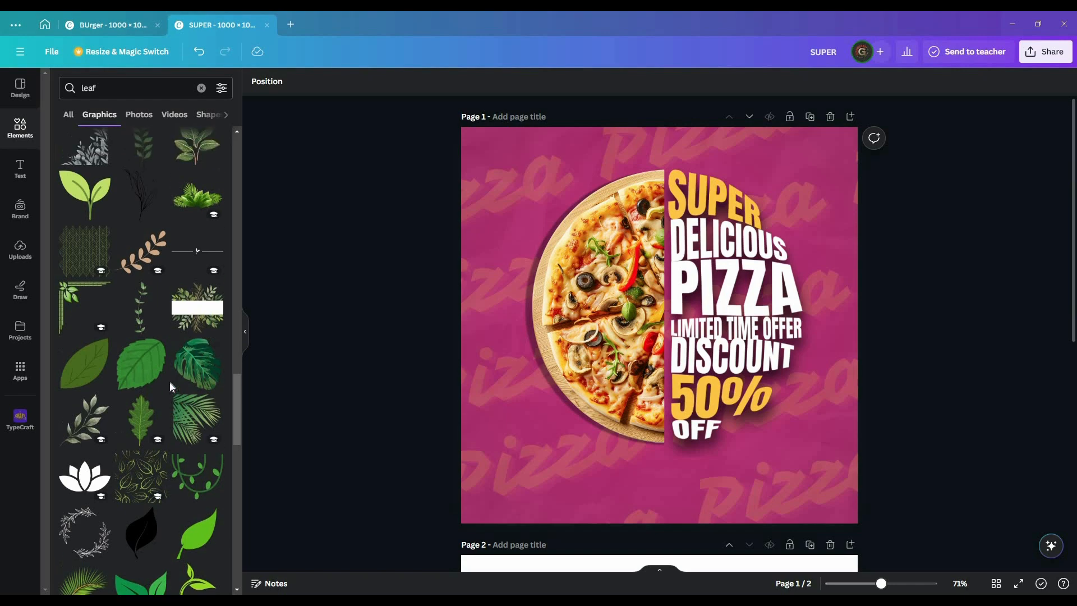
pyautogui.scroll(15, 169, 382)
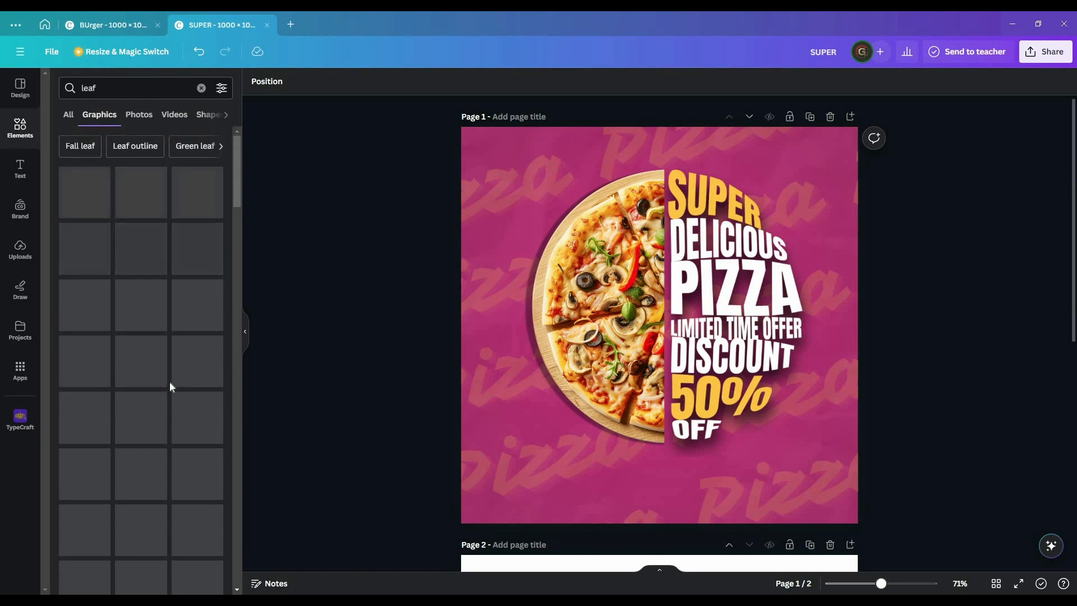
# - Add the serrated green mint leaf photo, shrink and rotate it, and place it just right of the word DELICIOUS
pyautogui.click(147, 118)
pyautogui.scroll(-5, 207, 337)
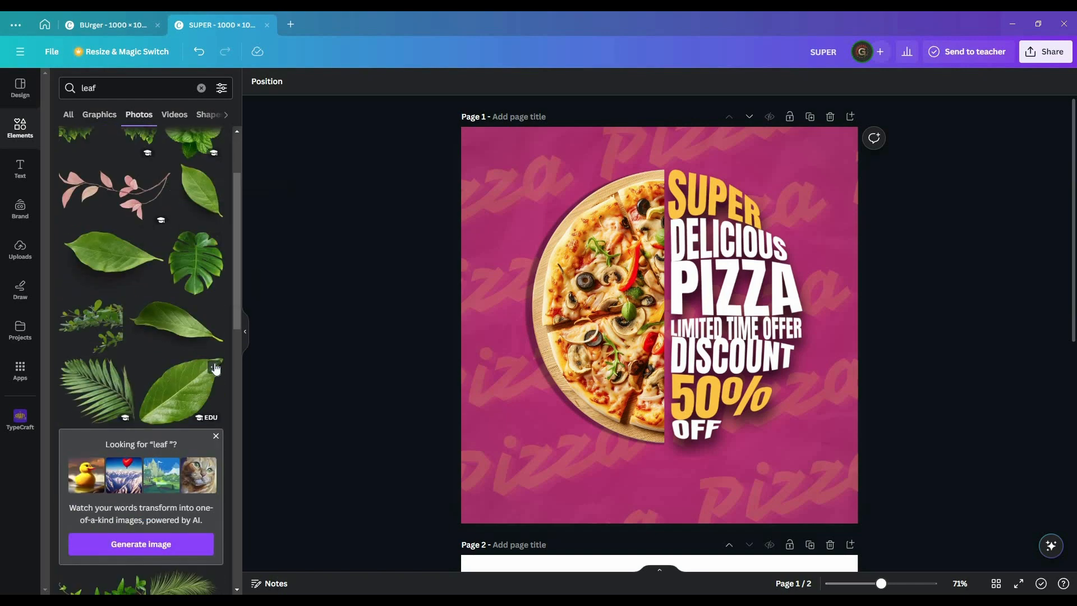
pyautogui.scroll(-5, 214, 361)
pyautogui.click(107, 367)
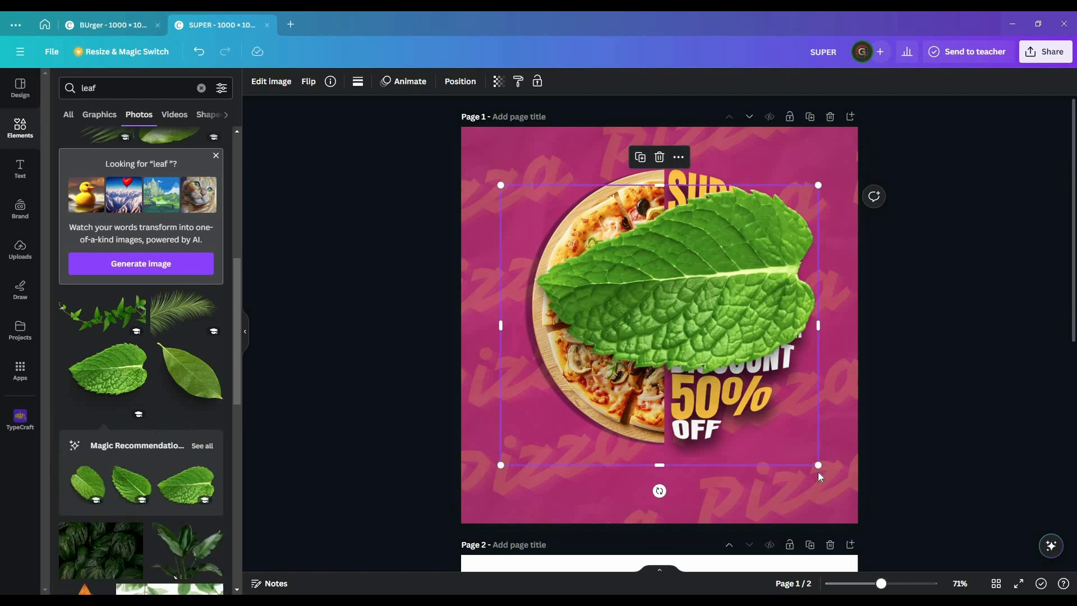
pyautogui.moveTo(727, 353); pyautogui.dragTo(803, 265)
pyautogui.moveTo(810, 258); pyautogui.dragTo(778, 263)
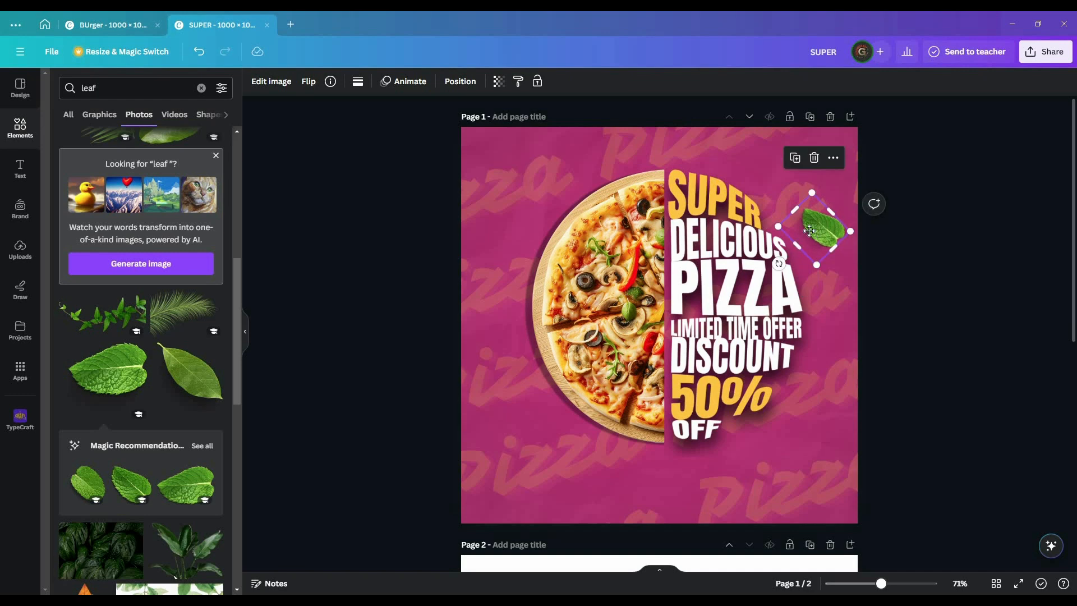
pyautogui.moveTo(819, 229); pyautogui.dragTo(816, 233)
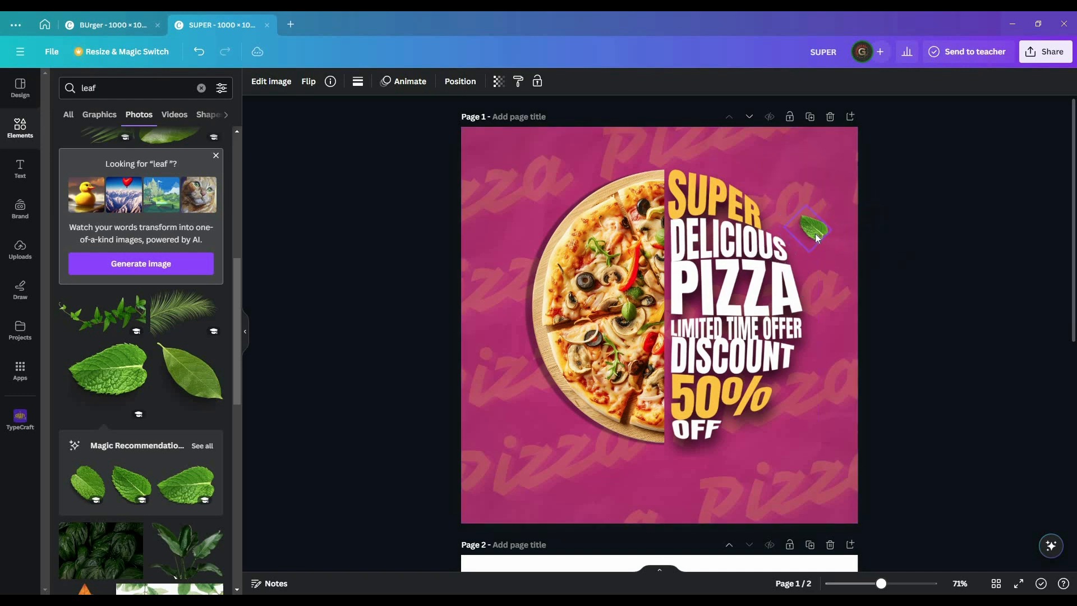
# - Brush a blur effect over the mint leaf using brush size 66 and intensity 39
pyautogui.click(275, 82)
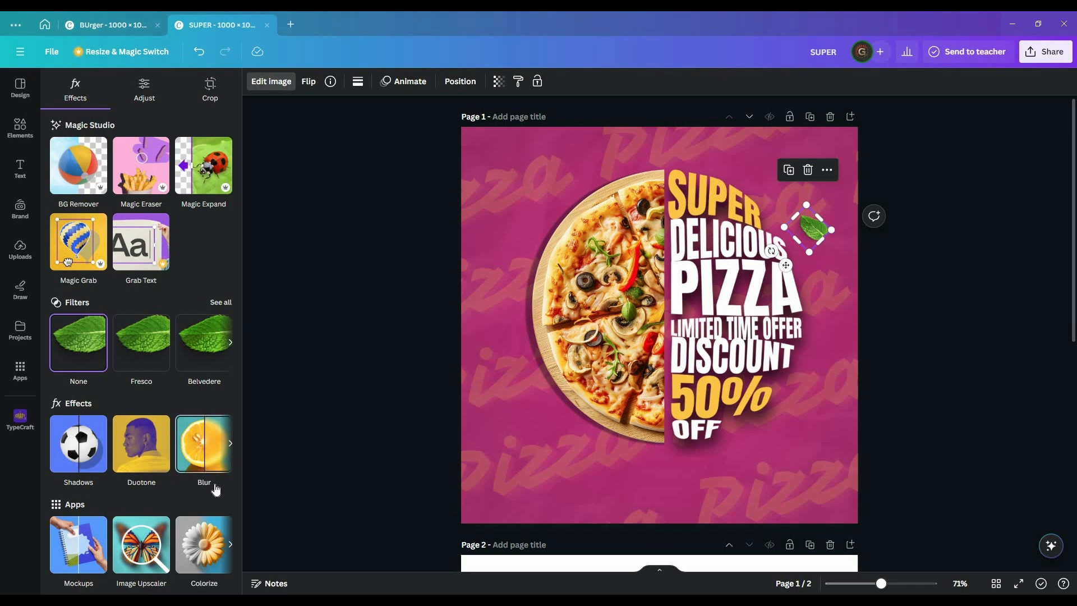
pyautogui.click(208, 447)
pyautogui.moveTo(86, 206); pyautogui.dragTo(150, 206)
pyautogui.moveTo(477, 241)
pyautogui.mouseDown()
pyautogui.moveTo(917, 157)
pyautogui.moveTo(503, 317)
pyautogui.moveTo(906, 247)
pyautogui.moveTo(897, 255)
pyautogui.moveTo(570, 284)
pyautogui.moveTo(516, 278)
pyautogui.mouseUp()
pyautogui.moveTo(516, 278)
pyautogui.mouseDown()
pyautogui.moveTo(622, 320)
pyautogui.moveTo(704, 325)
pyautogui.mouseUp()
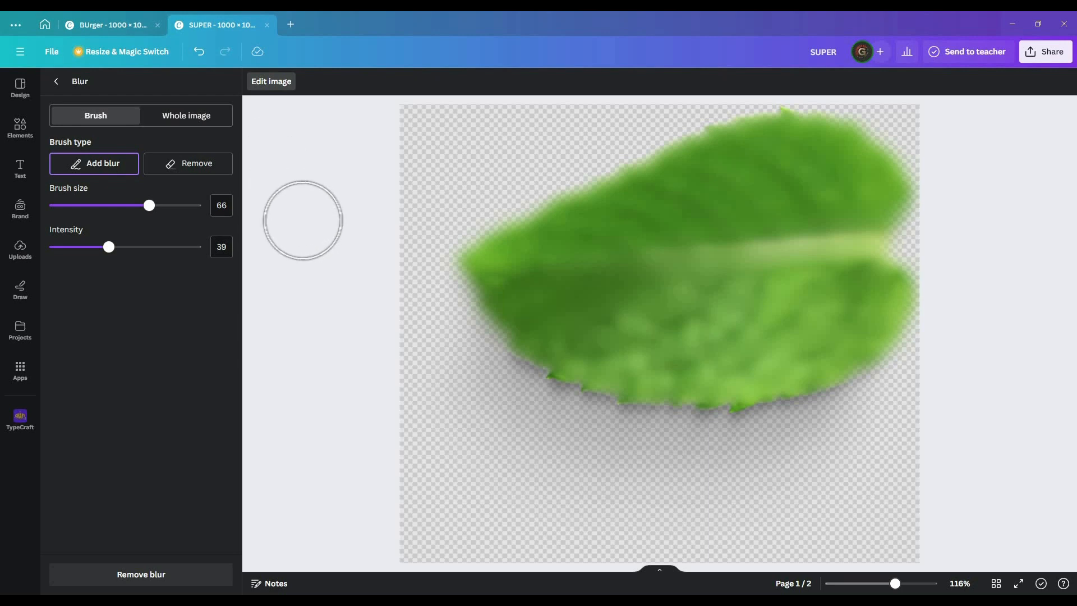
pyautogui.click(57, 84)
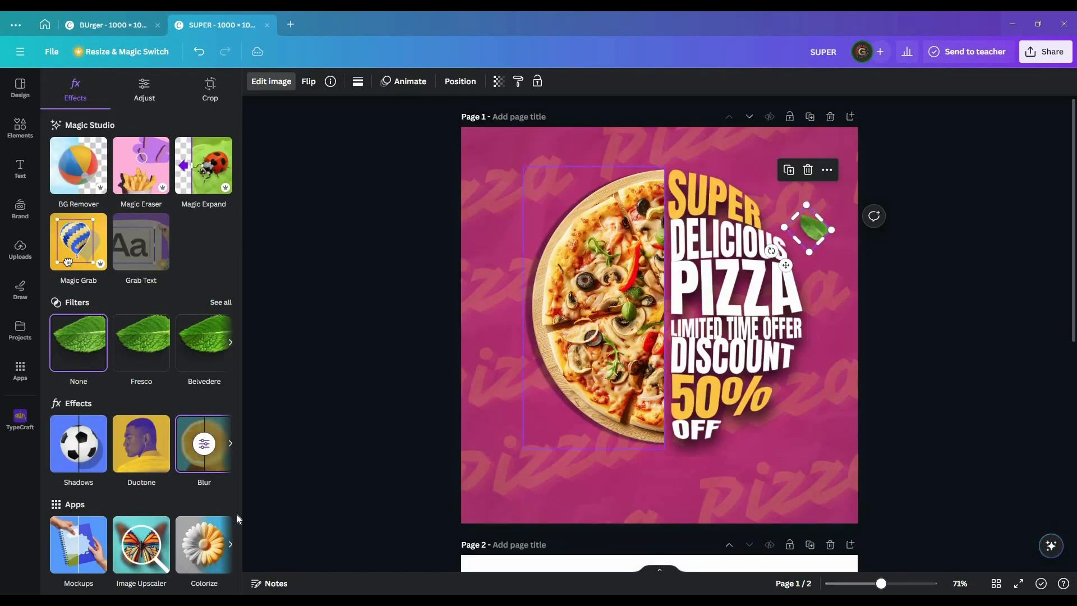
# - Place a rotated copy of the blurred leaf near the poster's lower-left corner, below the half pizza
pyautogui.click(512, 452)
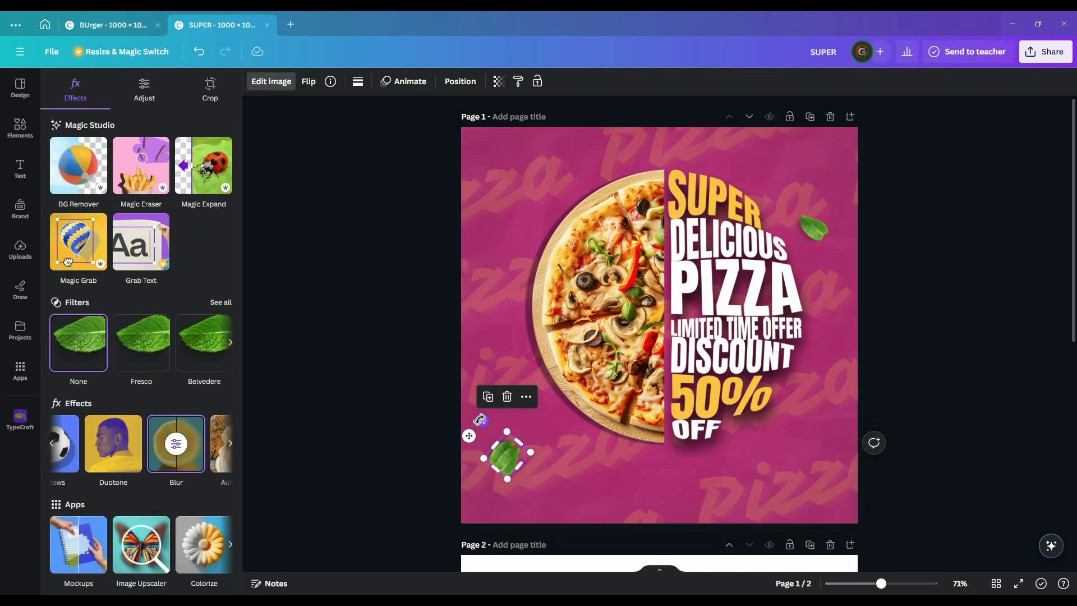
pyautogui.moveTo(476, 414); pyautogui.dragTo(504, 469)
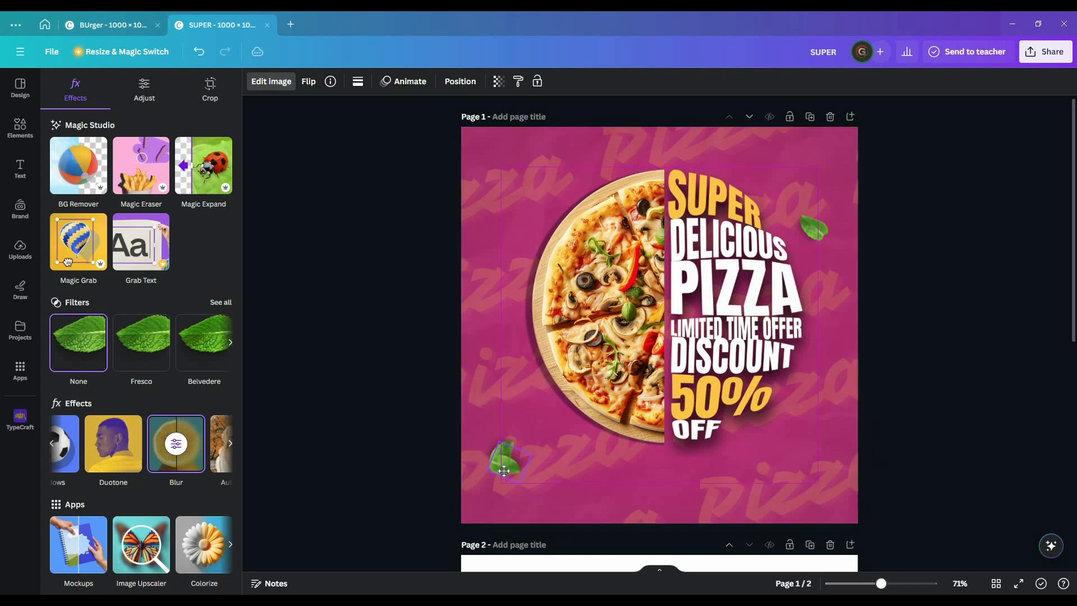
pyautogui.click(414, 479)
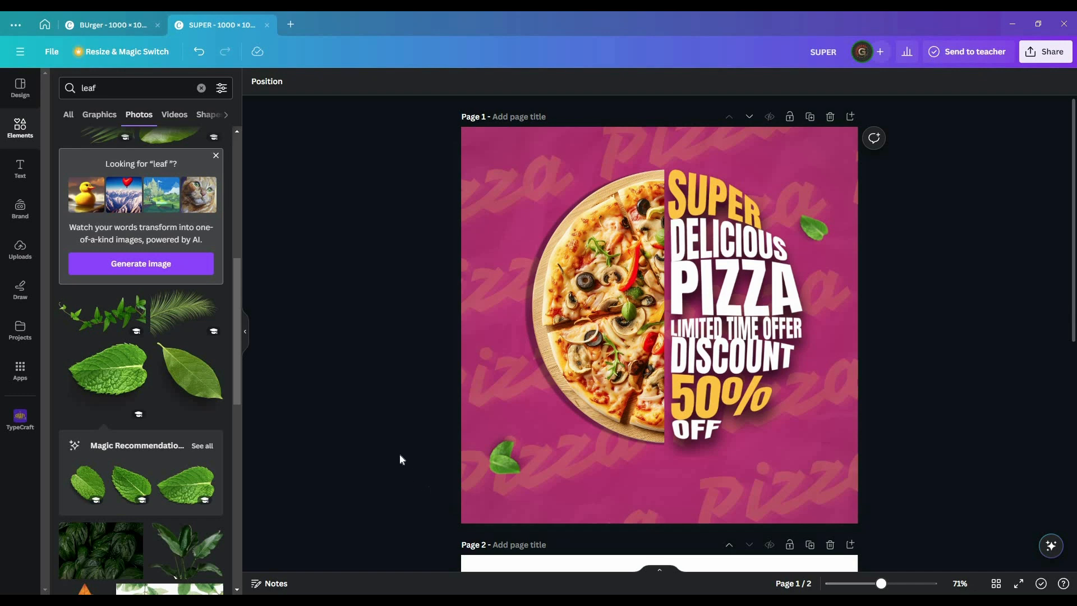
# - Search the graphics for "dotted line" and add the looping dashed arrow to the poster's lower-right area
pyautogui.click(120, 93)
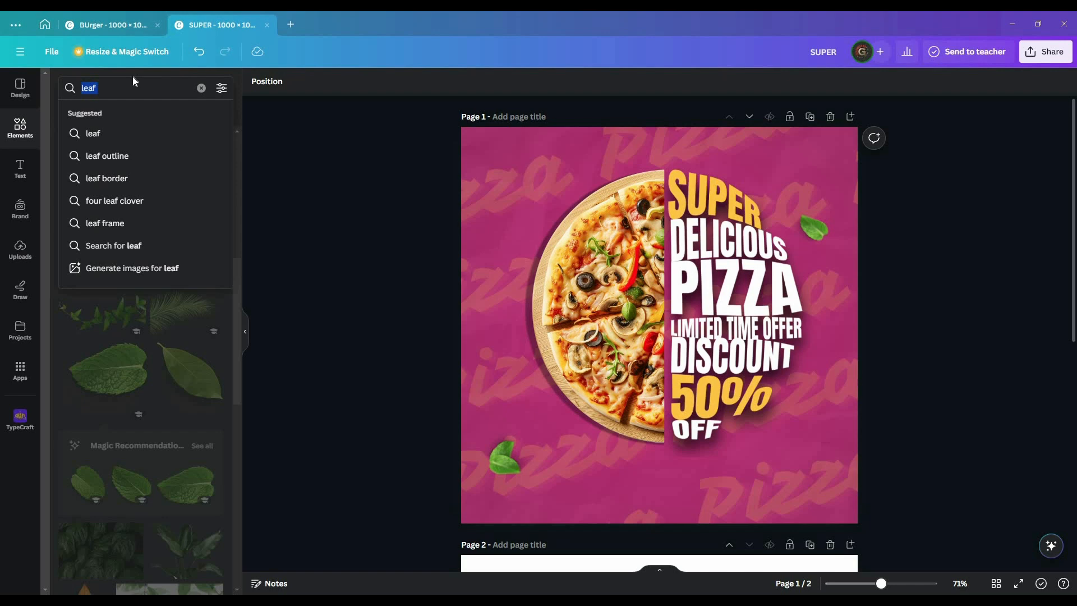
pyautogui.write('dotted line')
pyautogui.press('Return')
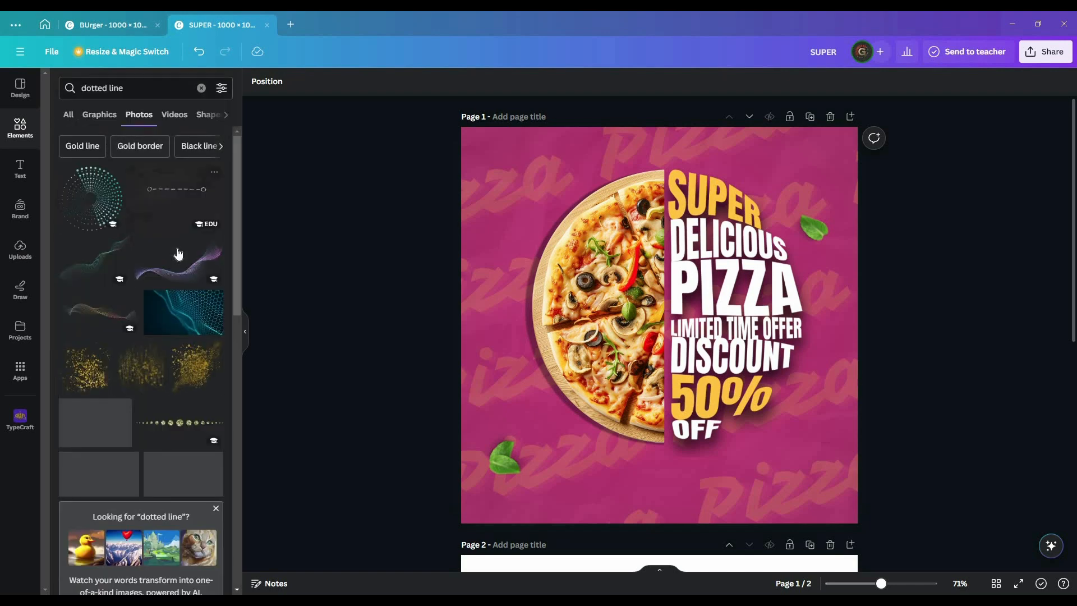
pyautogui.click(92, 113)
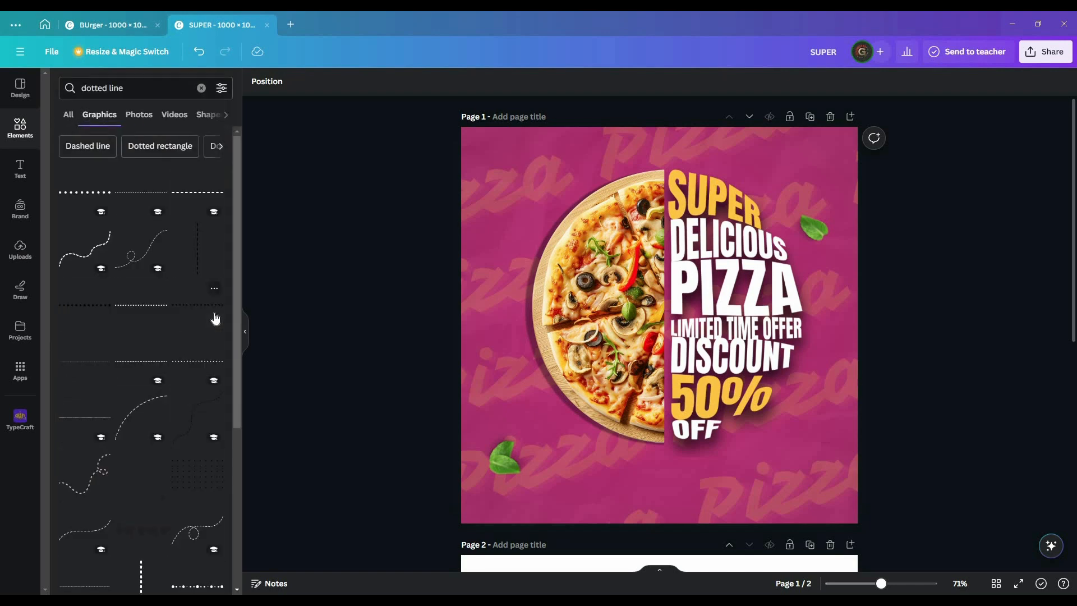
pyautogui.scroll(-10, 214, 319)
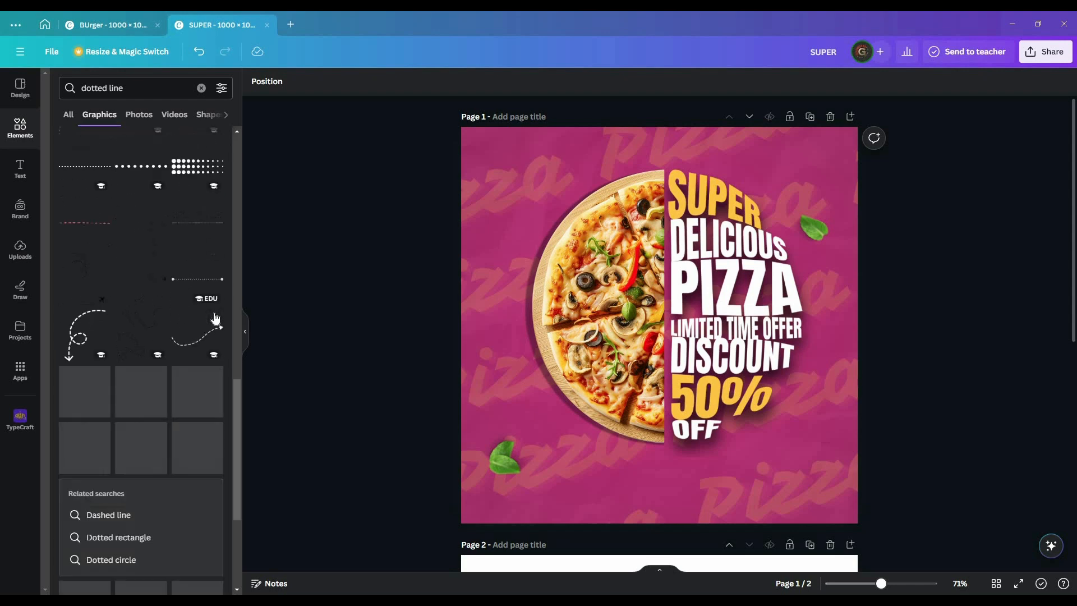
pyautogui.scroll(-1, 216, 317)
pyautogui.moveTo(87, 277); pyautogui.dragTo(785, 429)
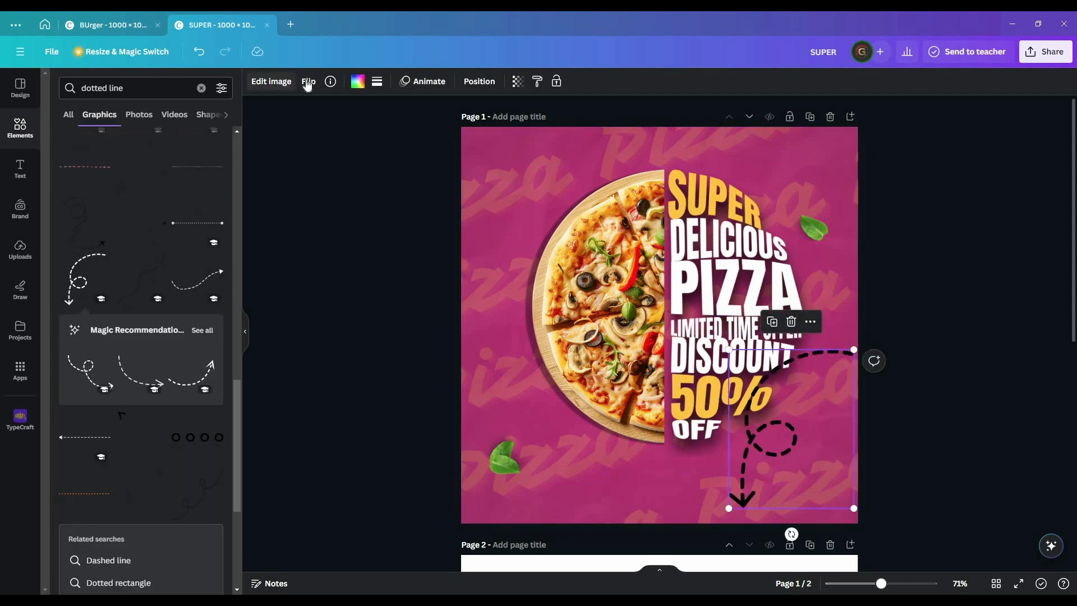
# - Flip the dashed arrow horizontally, shrink and tilt it, and position it to the right of the 50% OFF text
pyautogui.click(307, 82)
pyautogui.click(328, 108)
pyautogui.moveTo(854, 507); pyautogui.dragTo(734, 453)
pyautogui.moveTo(779, 412); pyautogui.dragTo(816, 454)
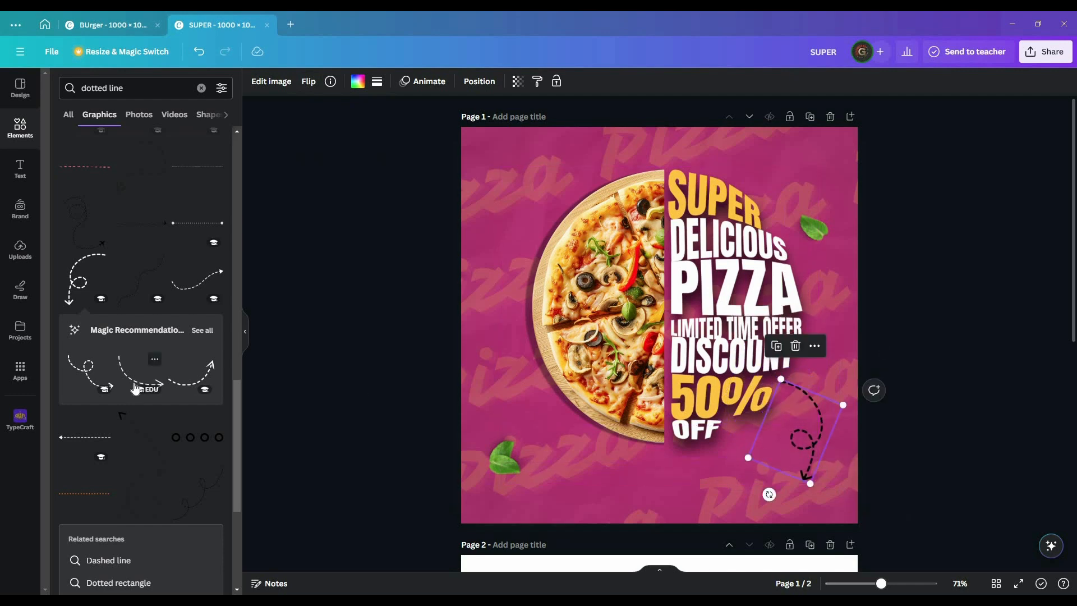
pyautogui.scroll(-10, 135, 388)
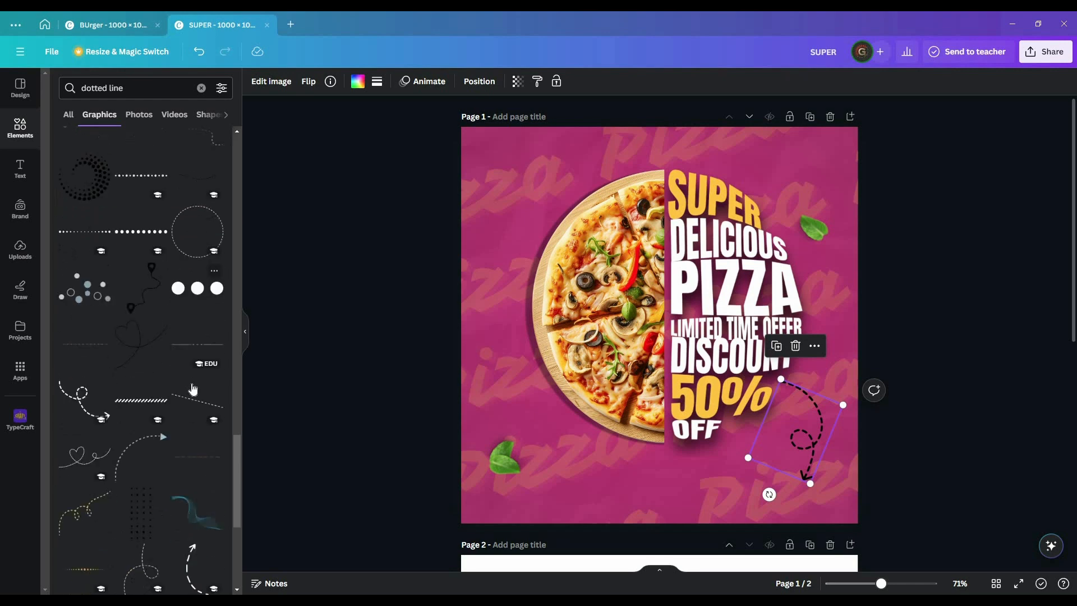
pyautogui.scroll(-10, 193, 388)
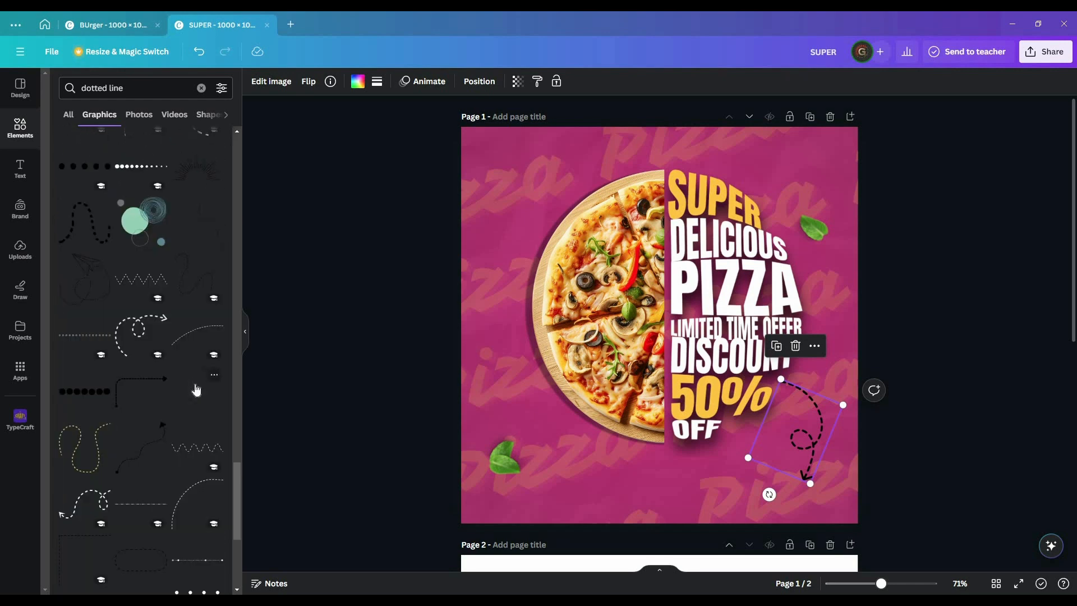
pyautogui.scroll(-1, 196, 389)
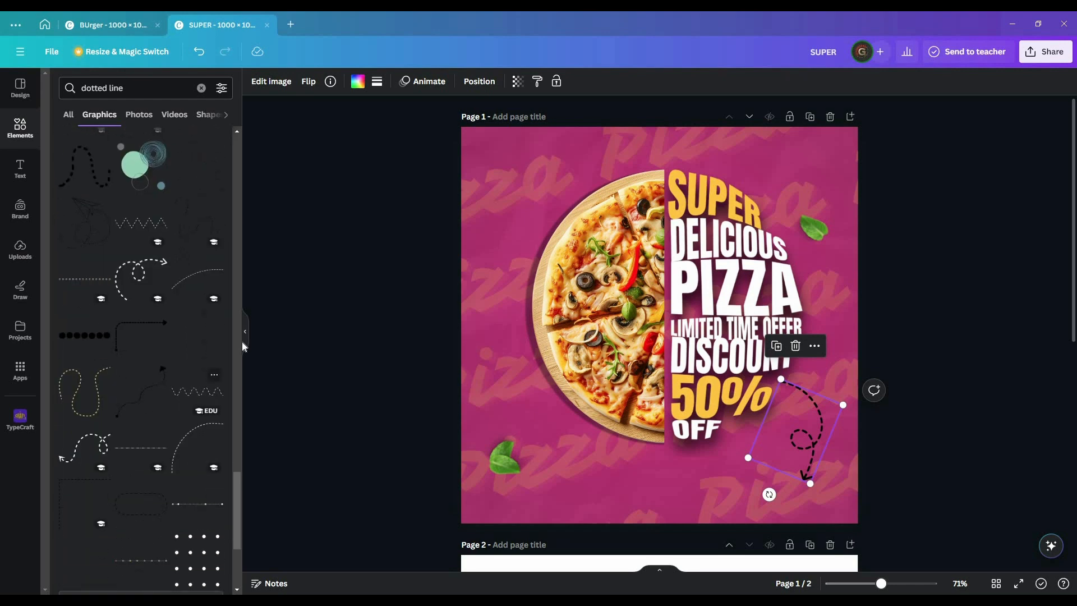
# - Recolor the dashed arrow with the document's yellow and set its transparency to 68
pyautogui.click(357, 81)
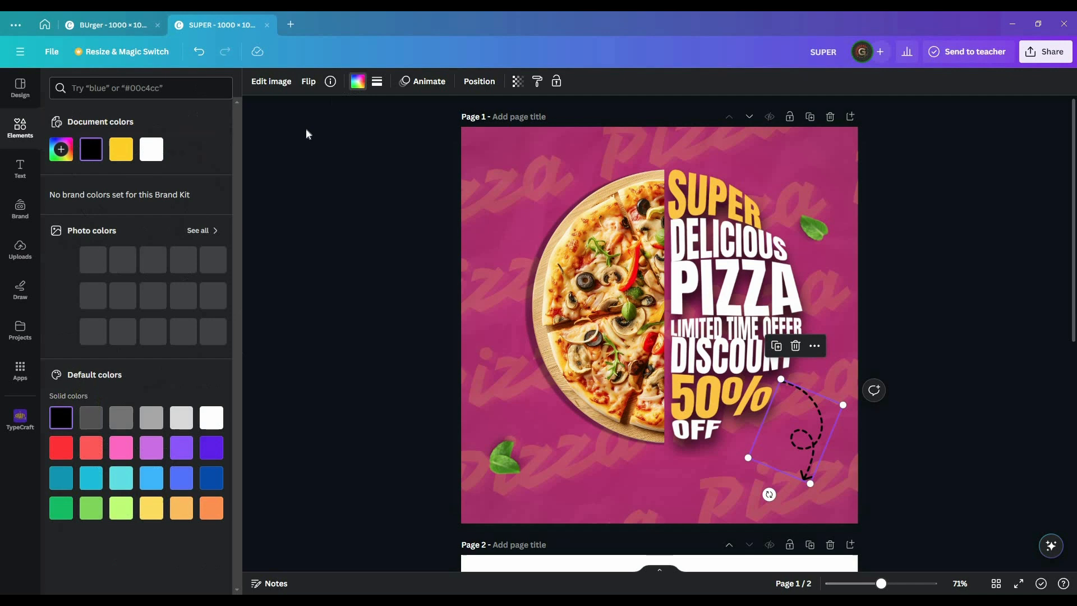
pyautogui.click(121, 149)
pyautogui.click(517, 82)
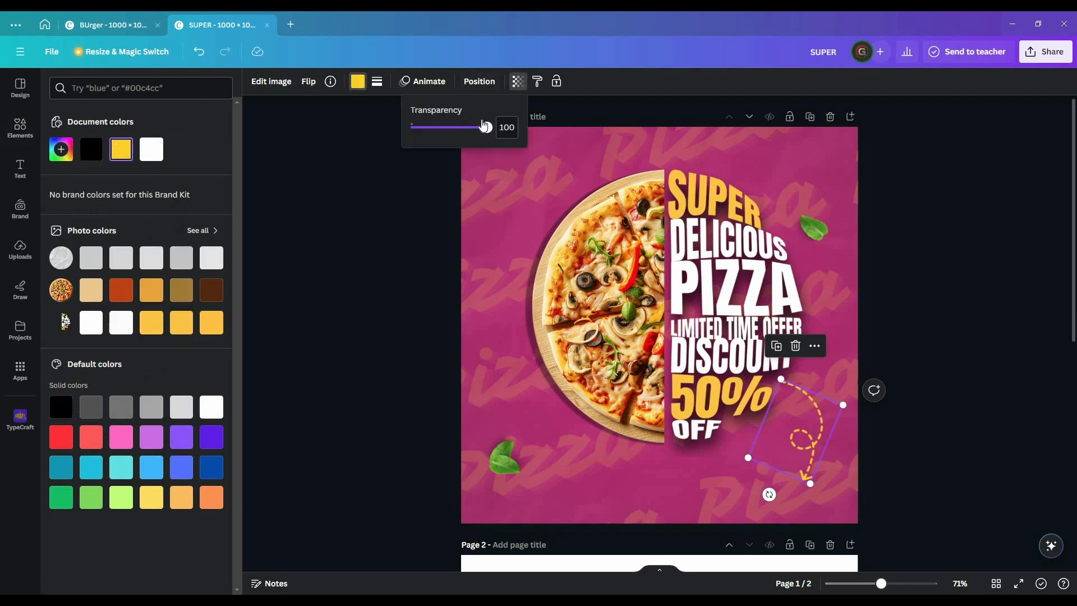
pyautogui.moveTo(485, 127); pyautogui.dragTo(462, 131)
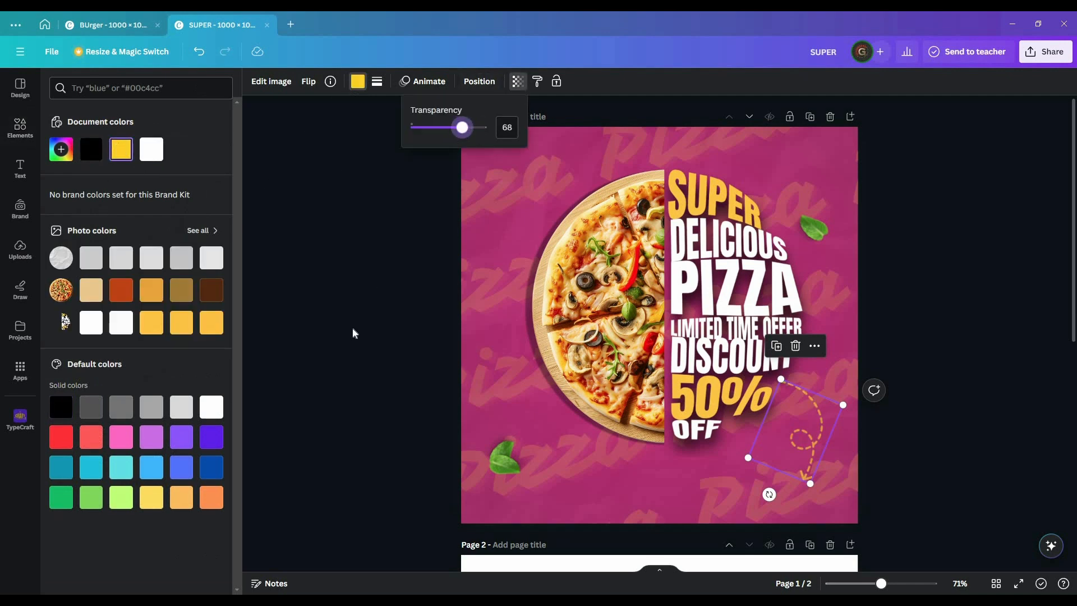
pyautogui.press('Escape')
# - Add a yellow heading reading "FREE DELEVERY" to the poster
pyautogui.click(20, 168)
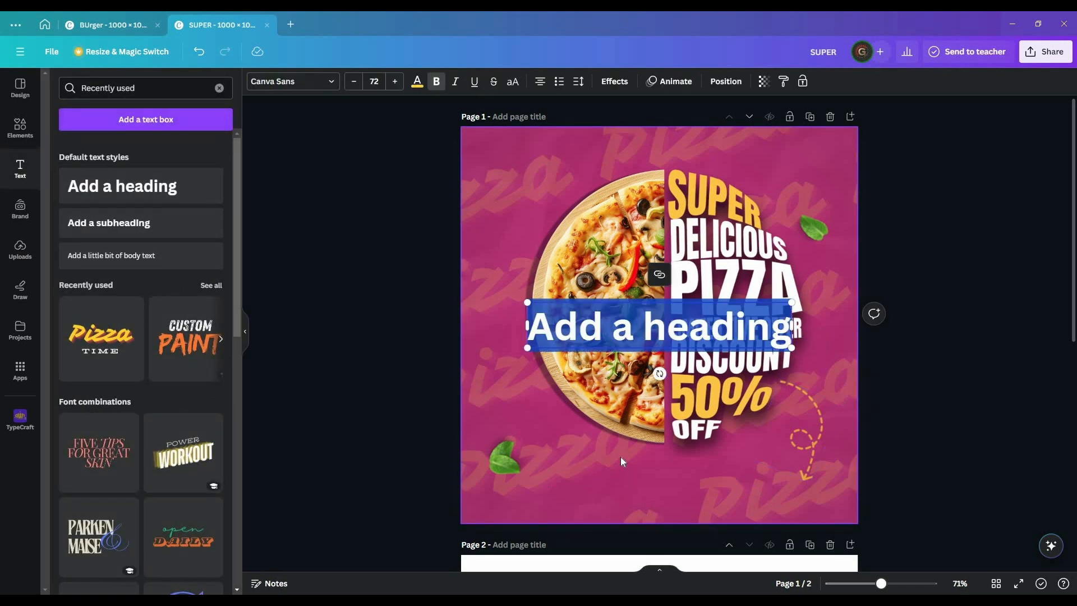
pyautogui.write('FREE DE')
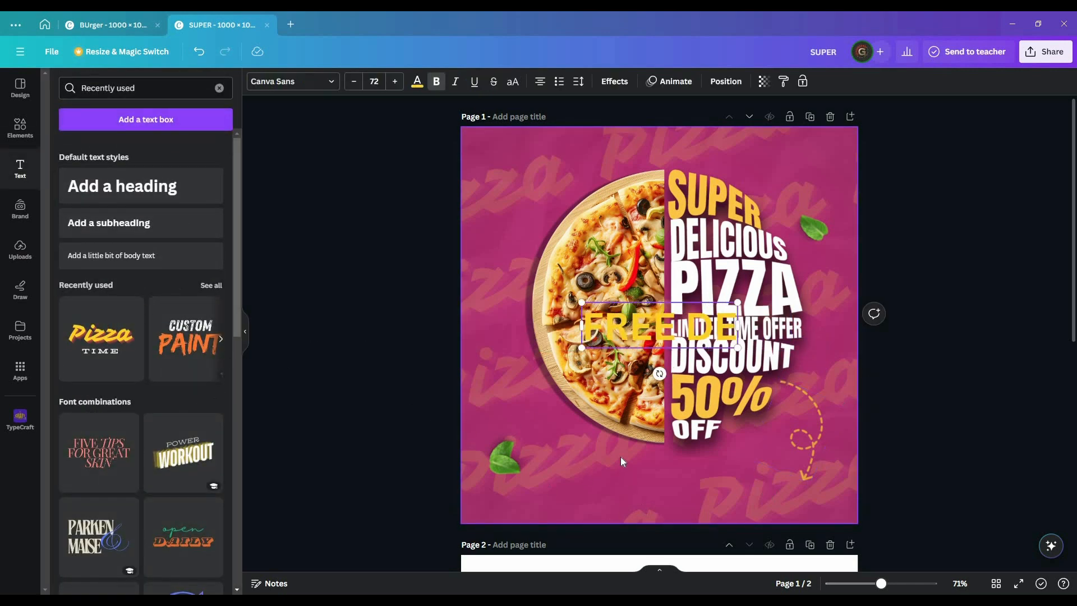
pyautogui.write('LEVERY')
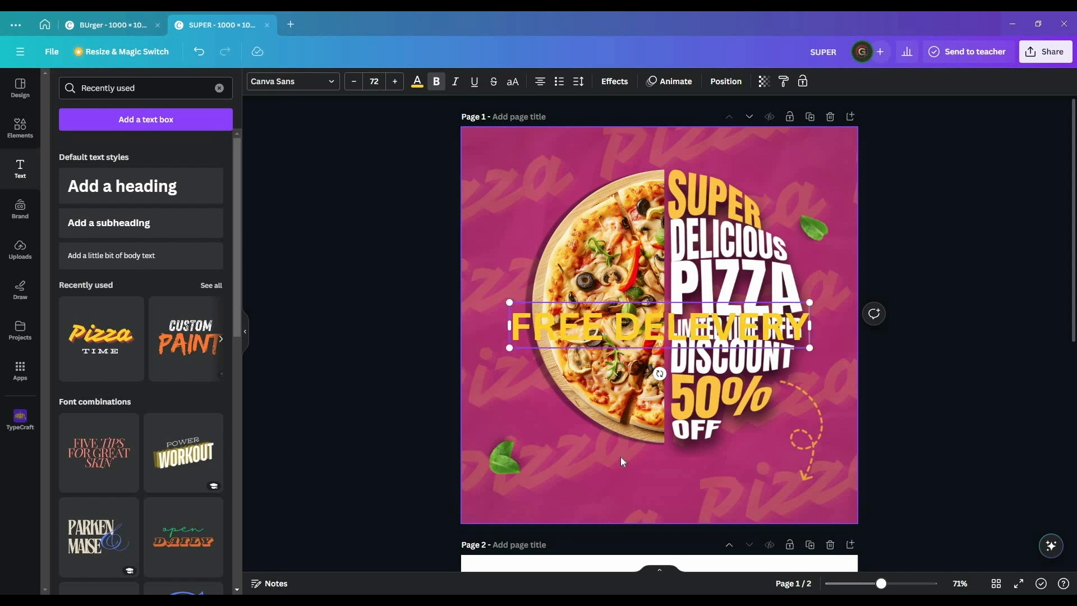
# - Search the fonts for "AN" and set the whole FREE DELEVERY heading in Anton
pyautogui.hotkey('ctrl', 'a')
pyautogui.click(314, 86)
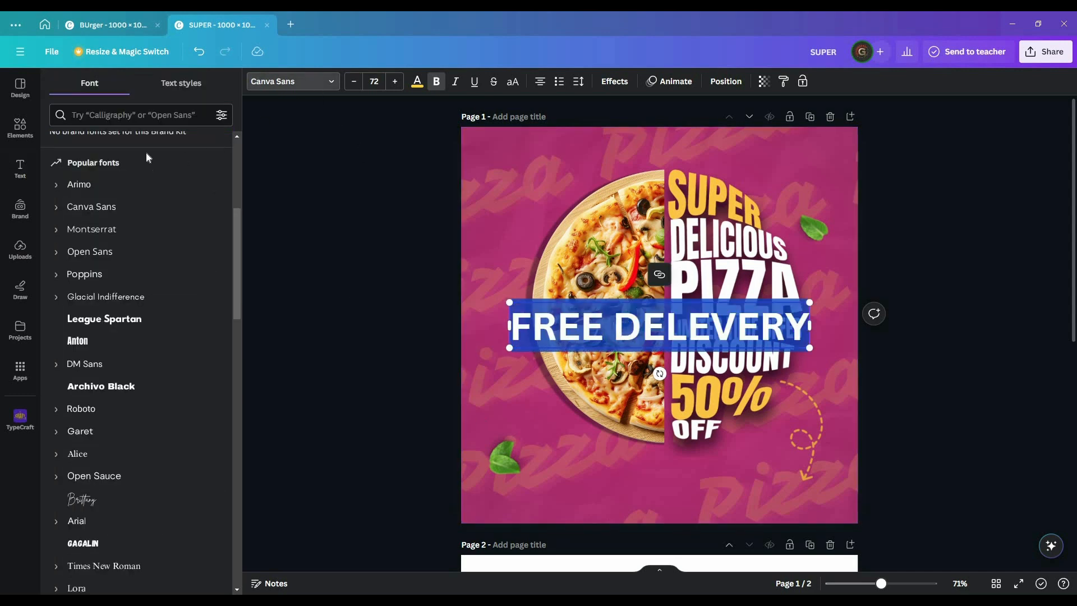
pyautogui.click(129, 114)
pyautogui.write('AN')
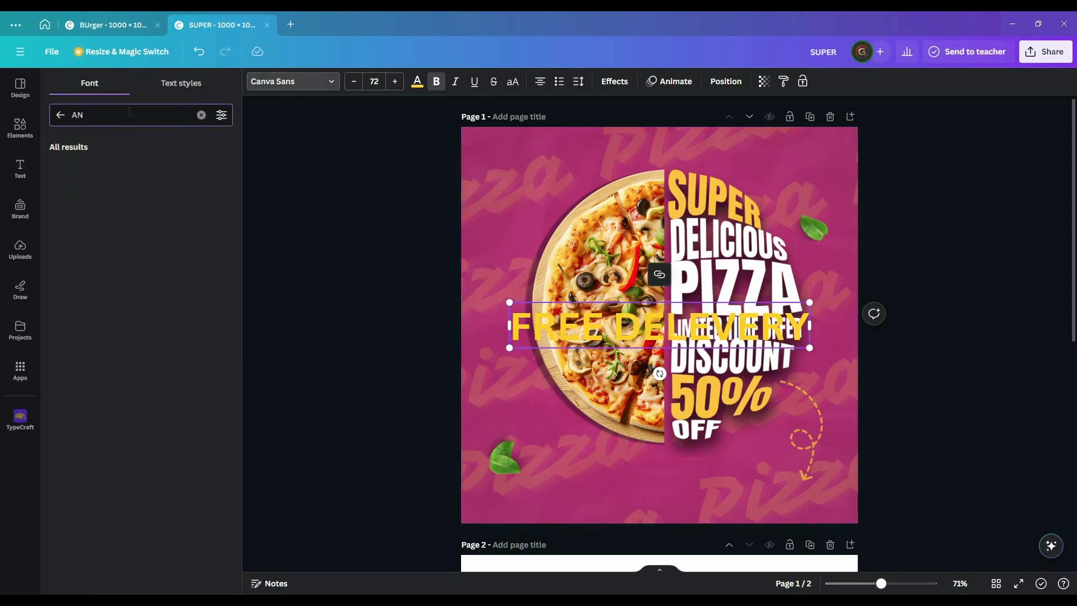
pyautogui.click(147, 369)
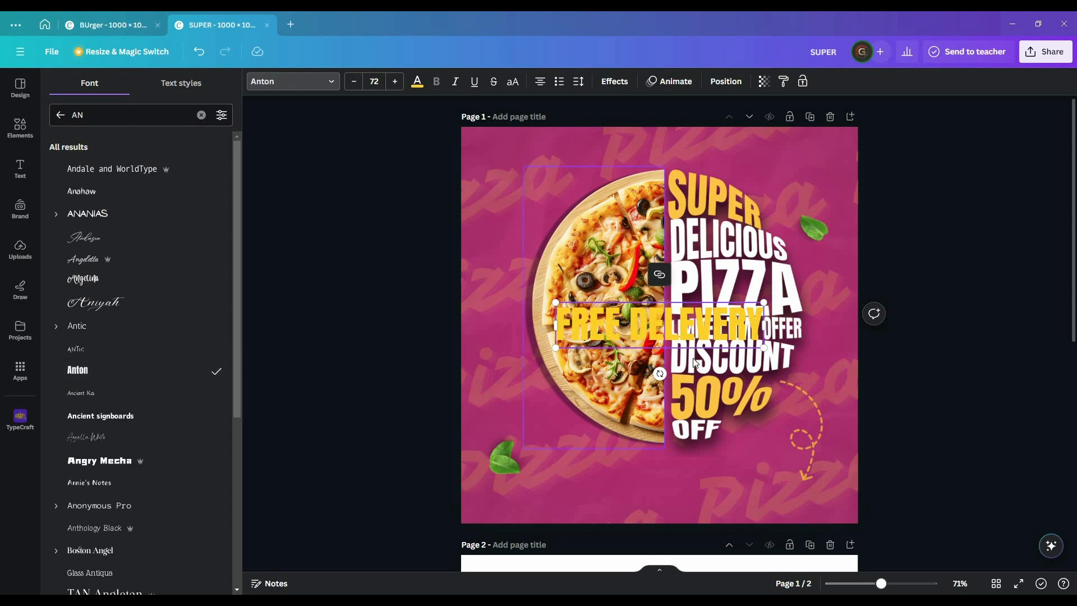
# - Narrow the heading's text box and break the text into two lines, FREE above DELEVERY
pyautogui.moveTo(762, 329); pyautogui.dragTo(693, 329)
pyautogui.click(629, 327)
pyautogui.press('Return')
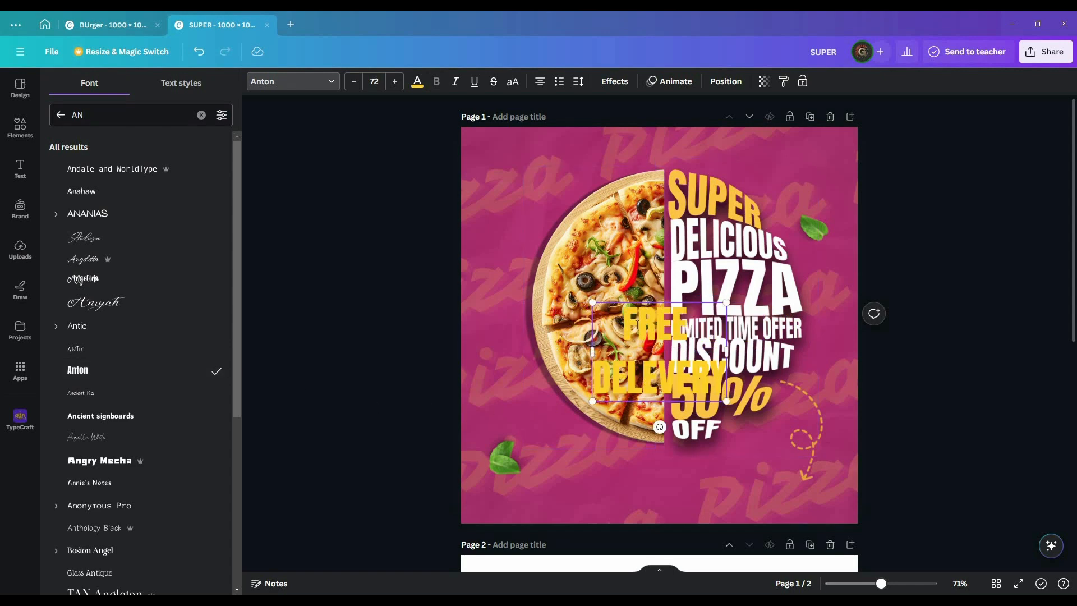
pyautogui.click(399, 358)
pyautogui.click(650, 329)
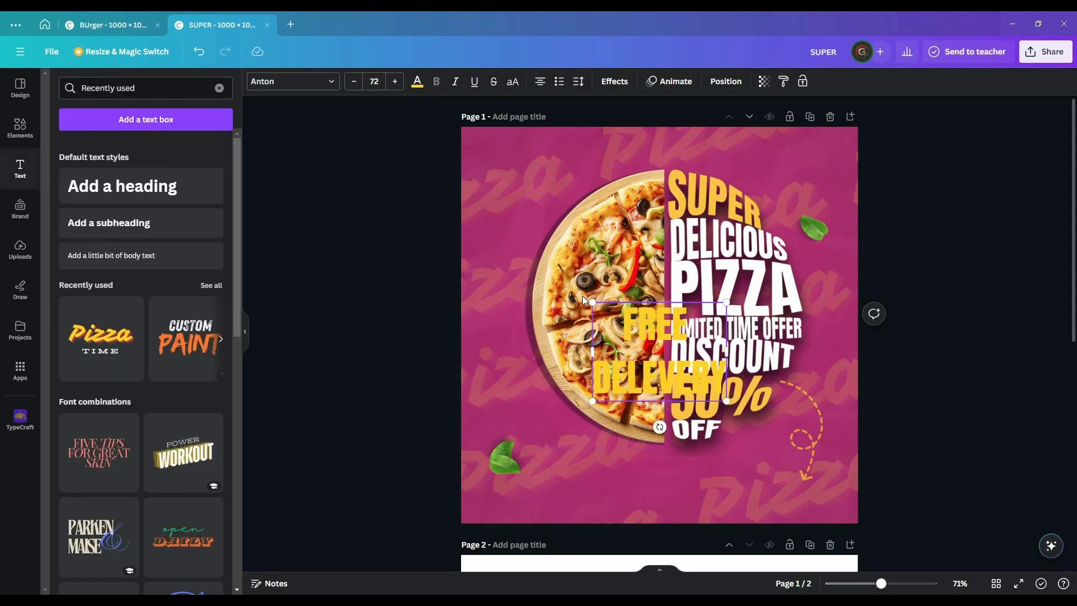
# - Shrink the two-line heading to about size 24.2, place it in the poster's lower-right area, and fit the dashed arrow to it
pyautogui.moveTo(592, 303); pyautogui.dragTo(683, 369)
pyautogui.moveTo(714, 427); pyautogui.dragTo(777, 467)
pyautogui.click(811, 485)
pyautogui.click(779, 467)
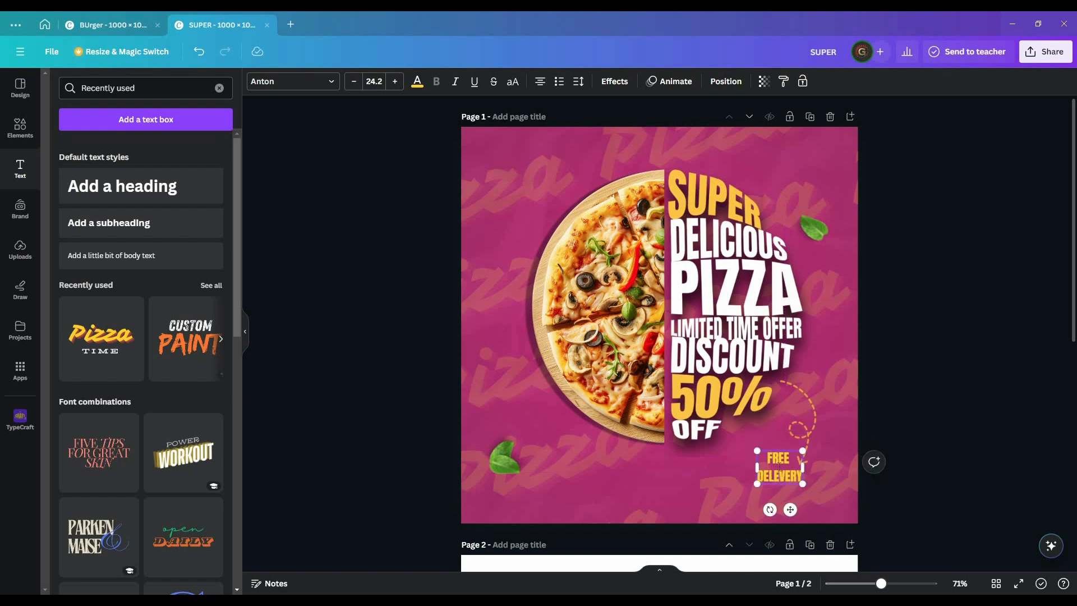
# - Color the word FREE white and nudge the two-line text slightly down below the arrow's tip
pyautogui.click(417, 82)
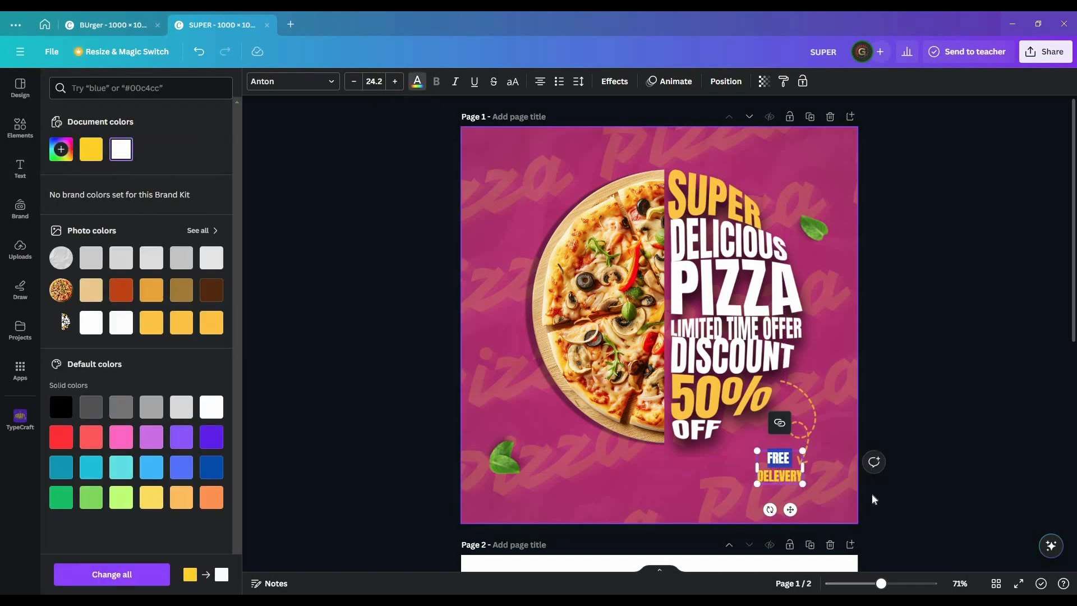
pyautogui.click(951, 384)
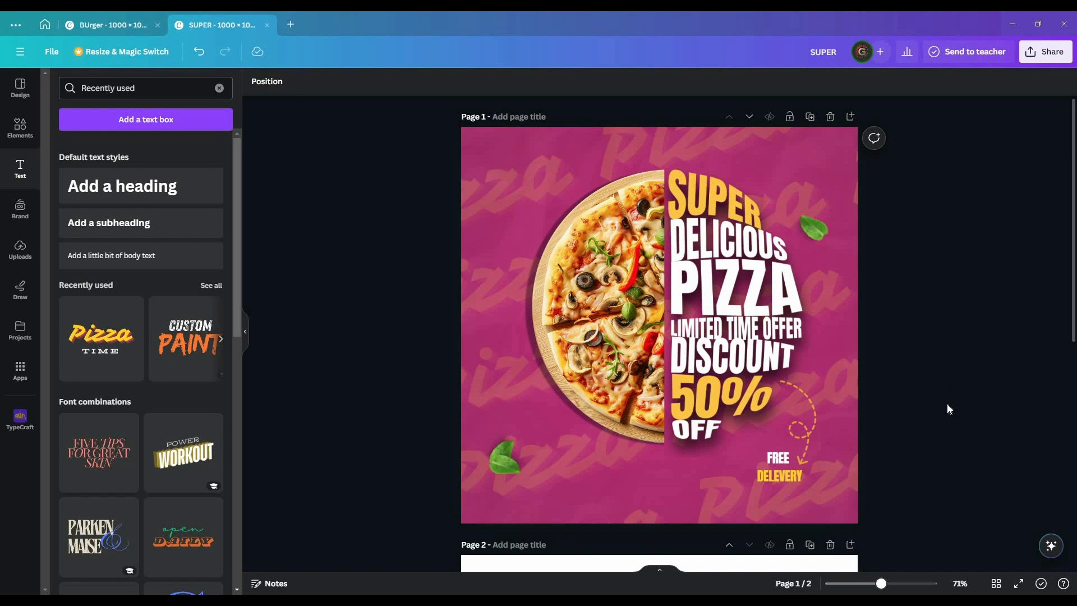
pyautogui.click(782, 468)
pyautogui.moveTo(782, 469); pyautogui.dragTo(782, 473)
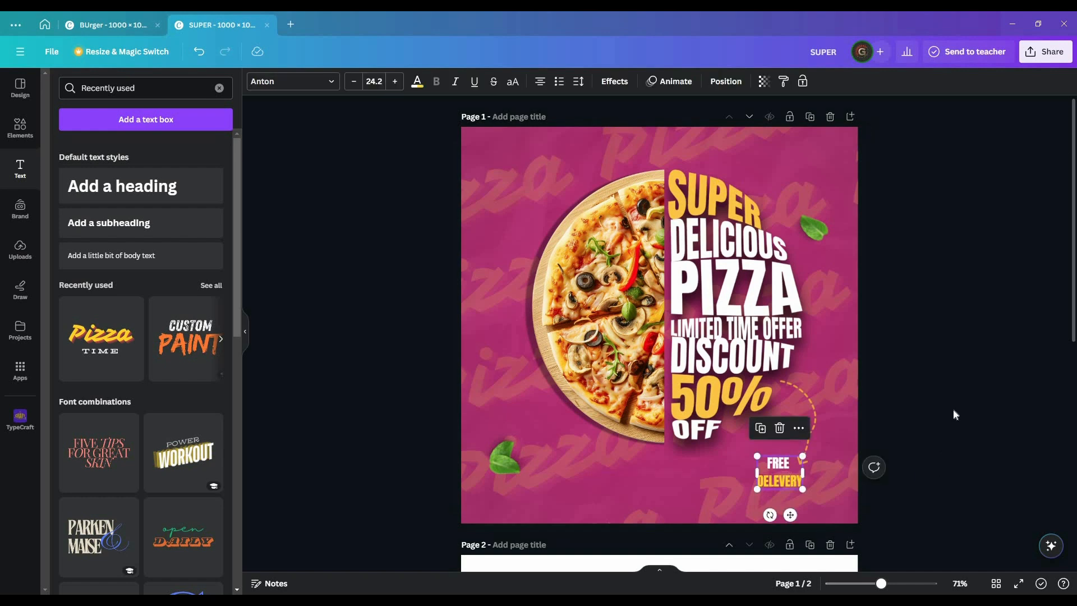
pyautogui.click(954, 405)
# - Add a new heading reading "CONTACT US" to the poster
pyautogui.scroll(-2, 955, 404)
pyautogui.scroll(2, 956, 401)
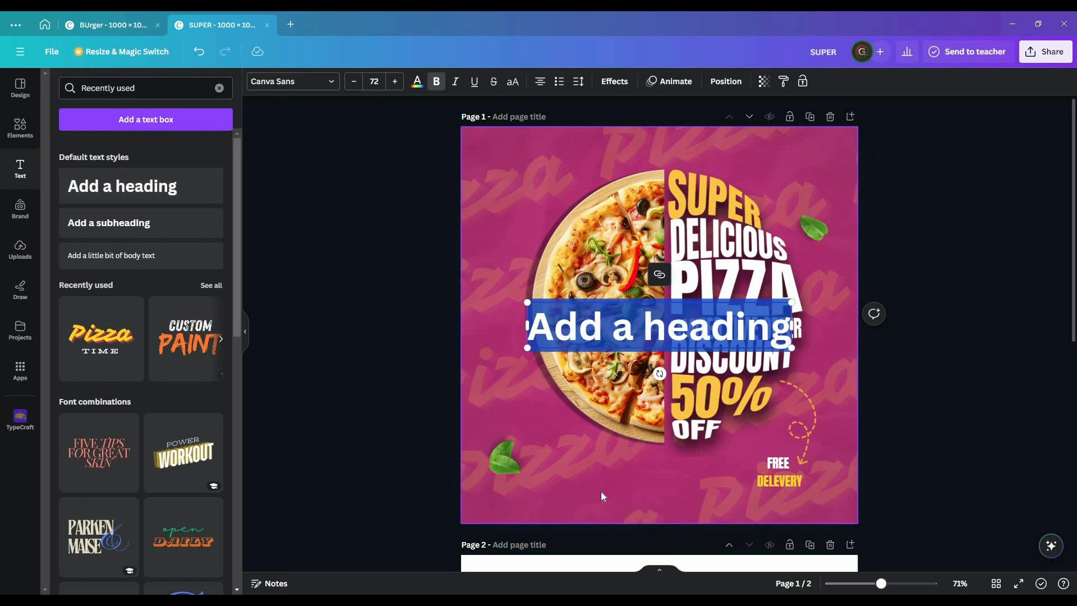
pyautogui.write('CONTACT US')
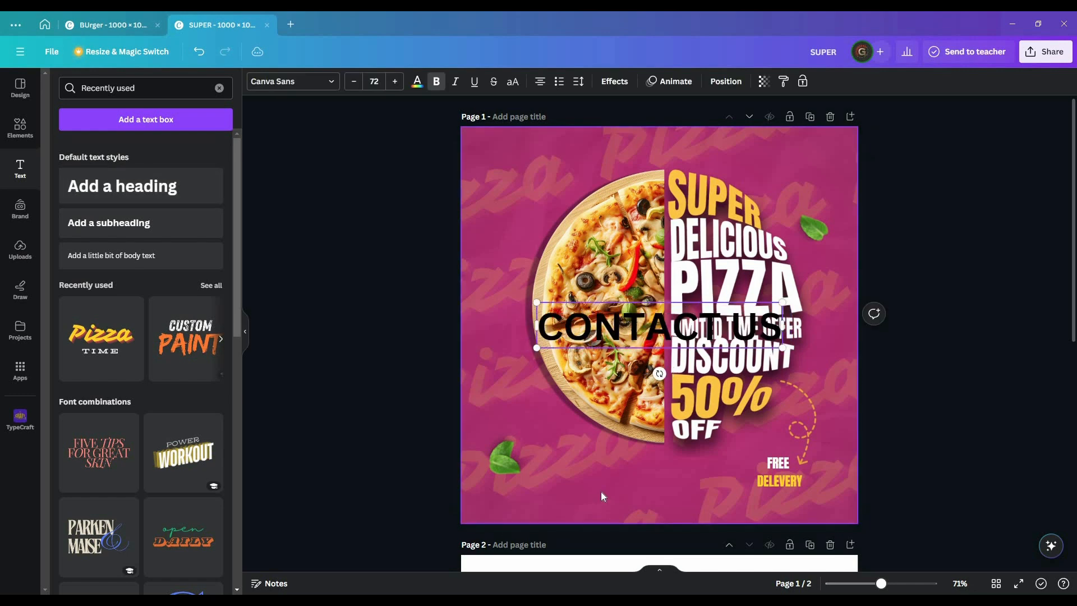
# - Set the CONTACT US heading in the Anton font at size 23
pyautogui.hotkey('ctrl', 'a')
pyautogui.click(288, 84)
pyautogui.click(109, 172)
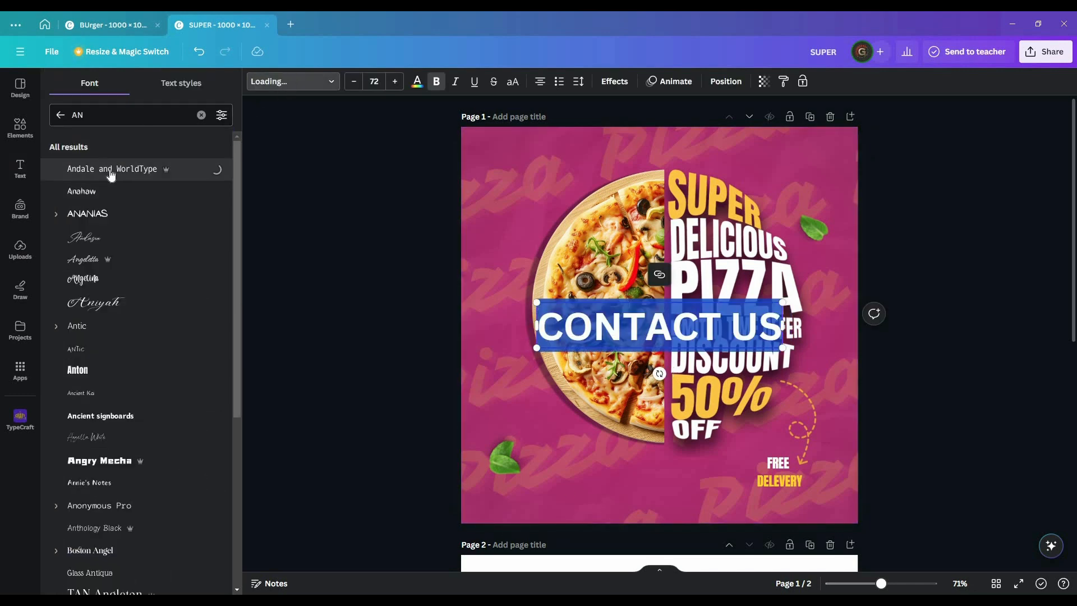
pyautogui.click(352, 83)
pyautogui.click(375, 82)
pyautogui.write('50')
pyautogui.press('Return')
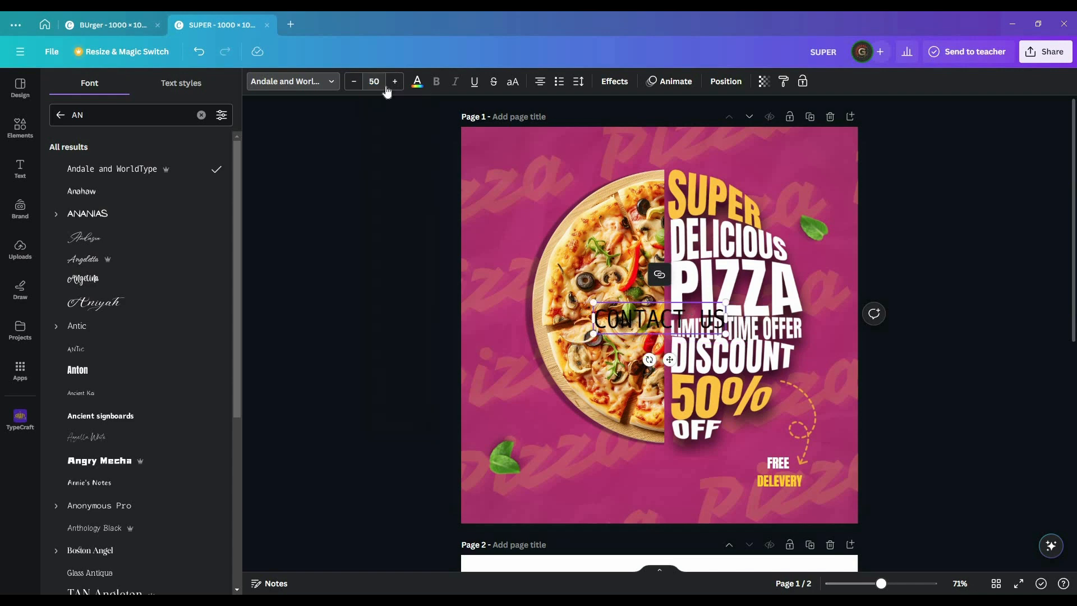
pyautogui.click(378, 82)
pyautogui.write('23')
pyautogui.press('Return')
pyautogui.click(124, 371)
pyautogui.click(651, 314)
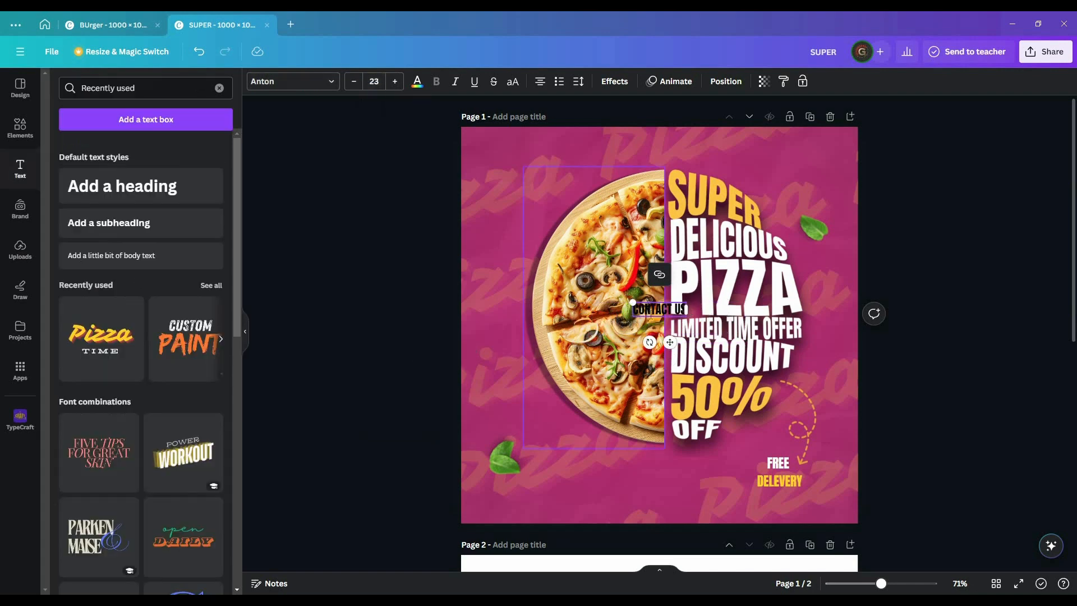
# - Move CONTACT US below the leaf in the poster's lower-left corner and reduce its font size to 18
pyautogui.moveTo(647, 421); pyautogui.dragTo(512, 523)
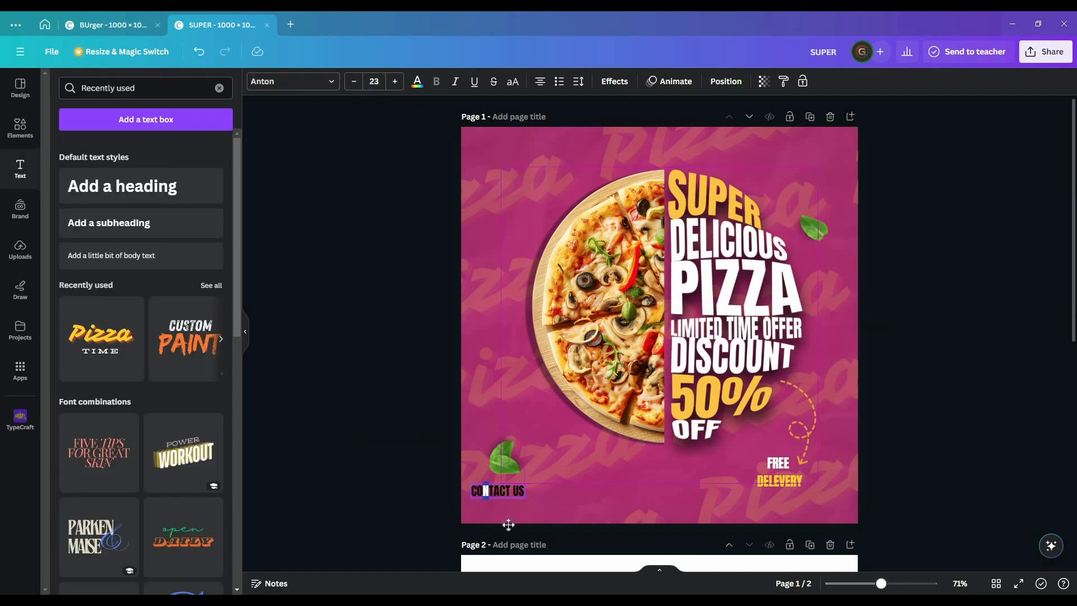
pyautogui.click(393, 456)
pyautogui.click(497, 491)
pyautogui.click(354, 81)
pyautogui.click(354, 82)
pyautogui.click(354, 81)
pyautogui.click(354, 82)
pyautogui.click(353, 82)
pyautogui.click(458, 544)
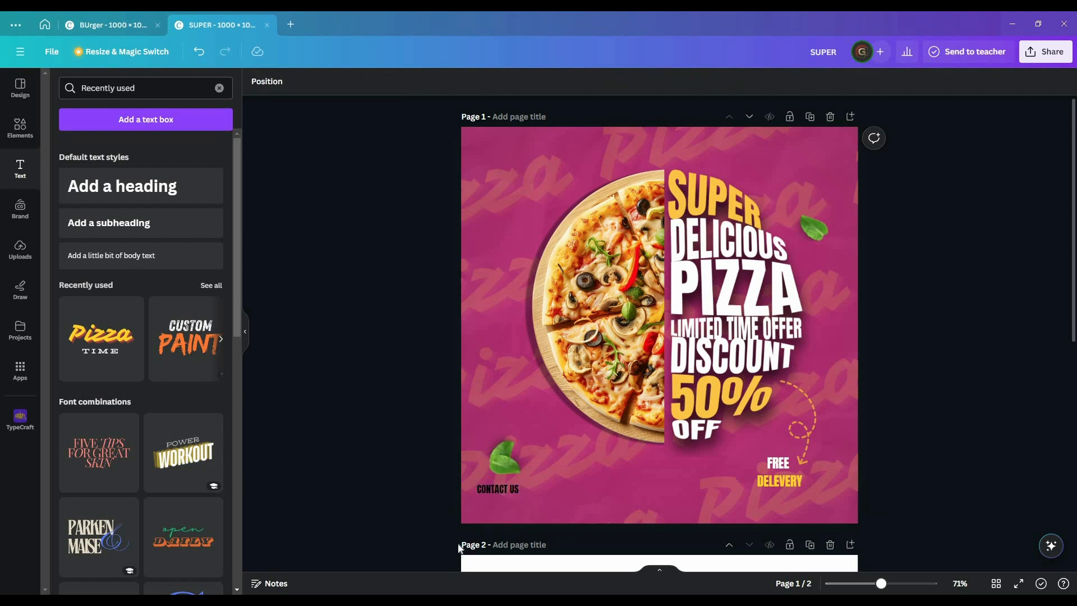
# - Recolor the CONTACT US text with the document's yellow
pyautogui.click(498, 490)
pyautogui.click(416, 82)
pyautogui.click(120, 150)
pyautogui.click(425, 481)
# - Place a duplicate of CONTACT US directly beneath it and replace its wording with the contact phone number
pyautogui.keyDown('alt'); pyautogui.moveTo(501, 492); pyautogui.dragTo(506, 501); pyautogui.keyUp('alt')
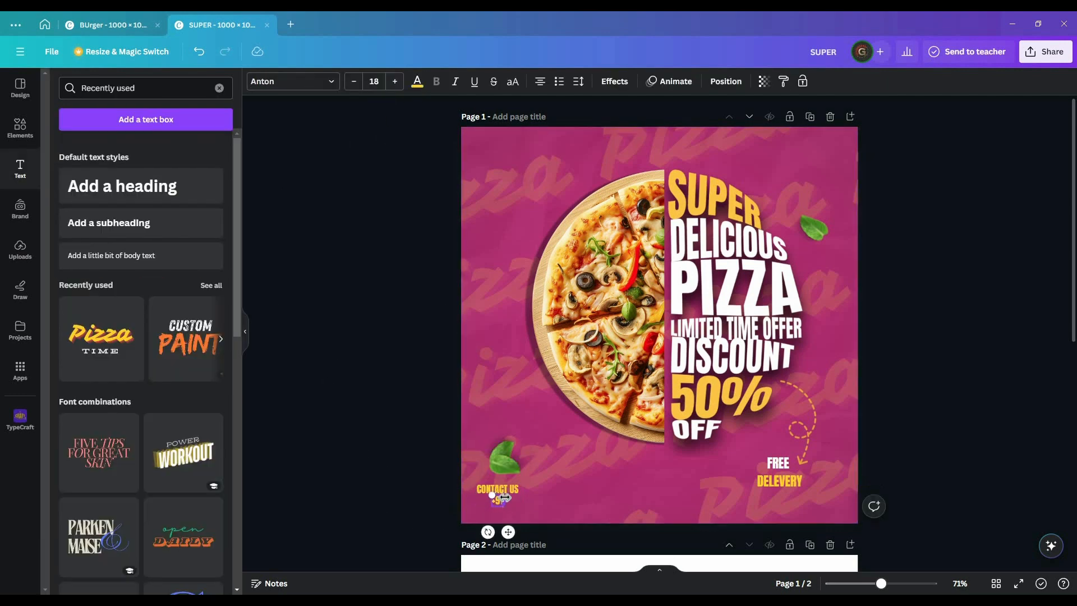
pyautogui.write('1 123456789')
pyautogui.click(388, 492)
pyautogui.moveTo(502, 500); pyautogui.dragTo(505, 500)
# - Recolor the phone number line white
pyautogui.click(415, 83)
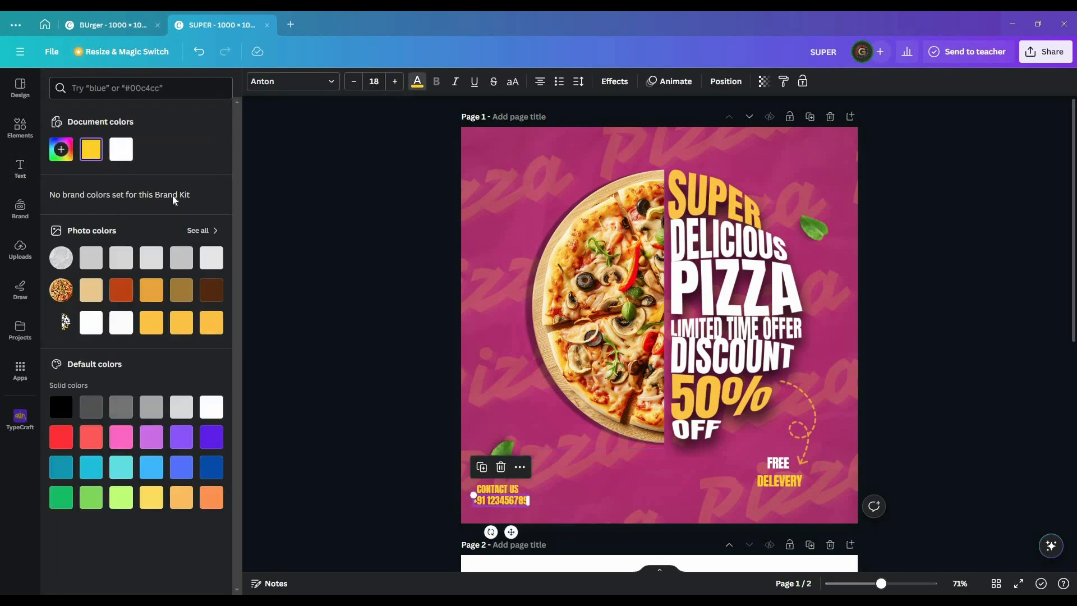
pyautogui.click(121, 149)
pyautogui.click(318, 293)
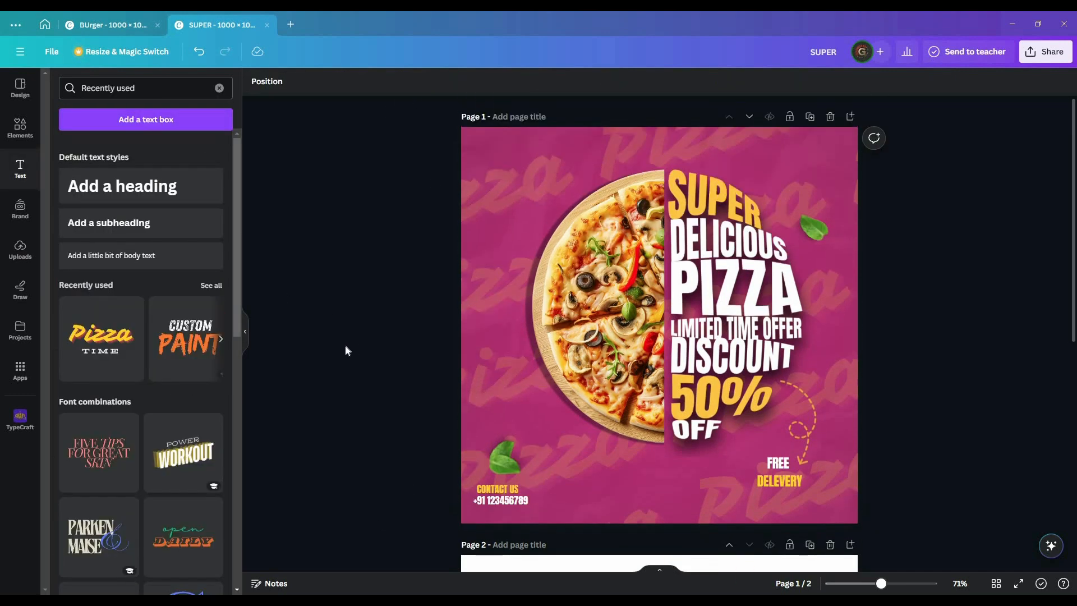
# - Copy the CONTACT US text to the poster's upper-left corner, reword it as "LOGO HERE" on two lines, and enlarge it to about size 30.3
pyautogui.keyDown('alt'); pyautogui.moveTo(496, 489); pyautogui.dragTo(496, 141); pyautogui.keyUp('alt')
pyautogui.write('LOGO')
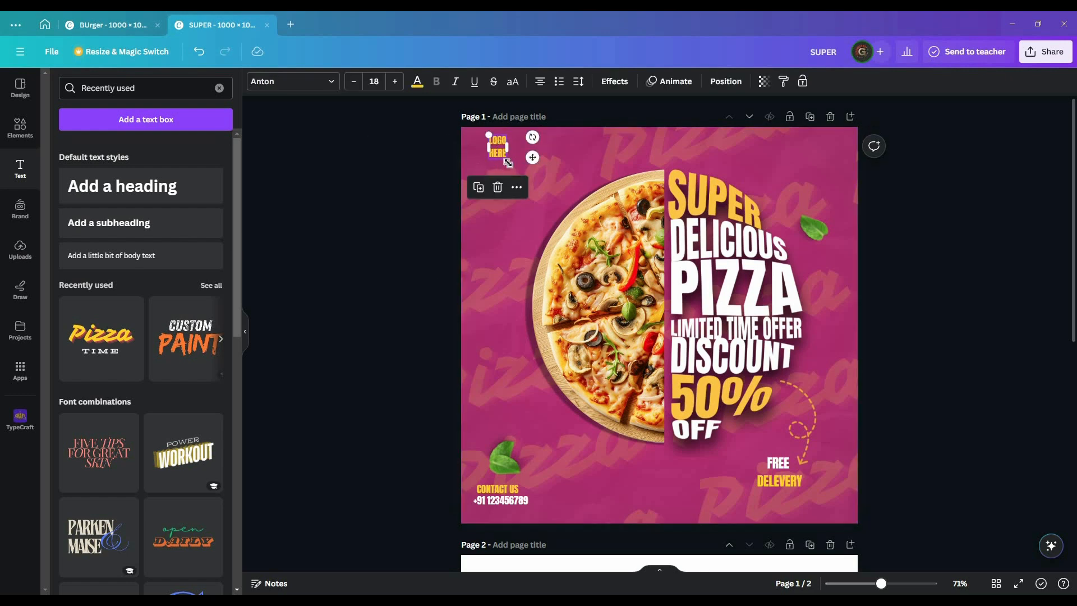
pyautogui.moveTo(508, 159)
pyautogui.mouseDown()
pyautogui.moveTo(517, 177)
pyautogui.moveTo(496, 163)
pyautogui.mouseUp()
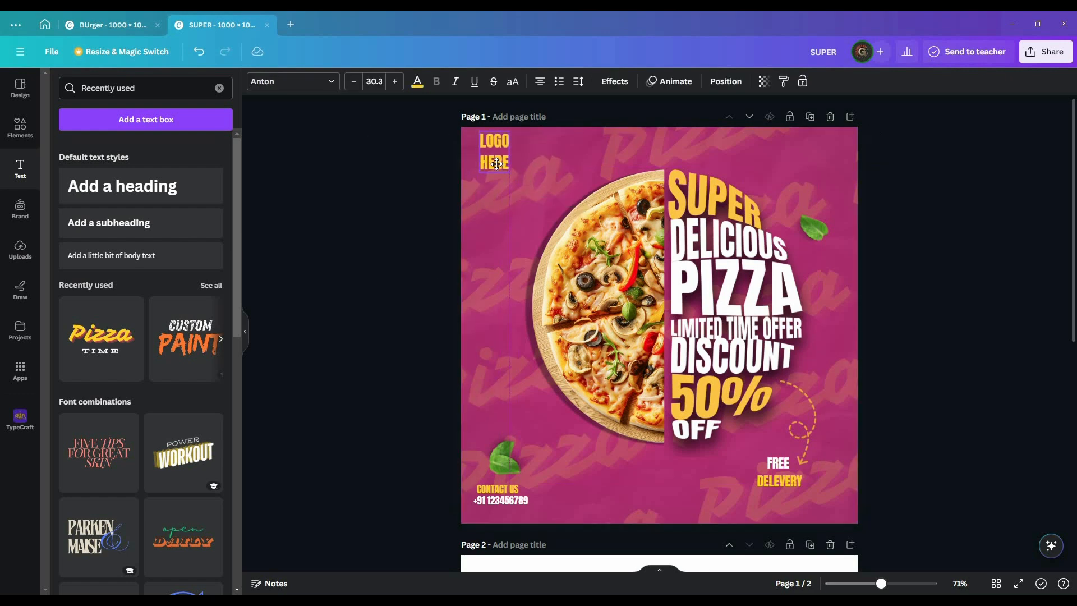
pyautogui.click(356, 281)
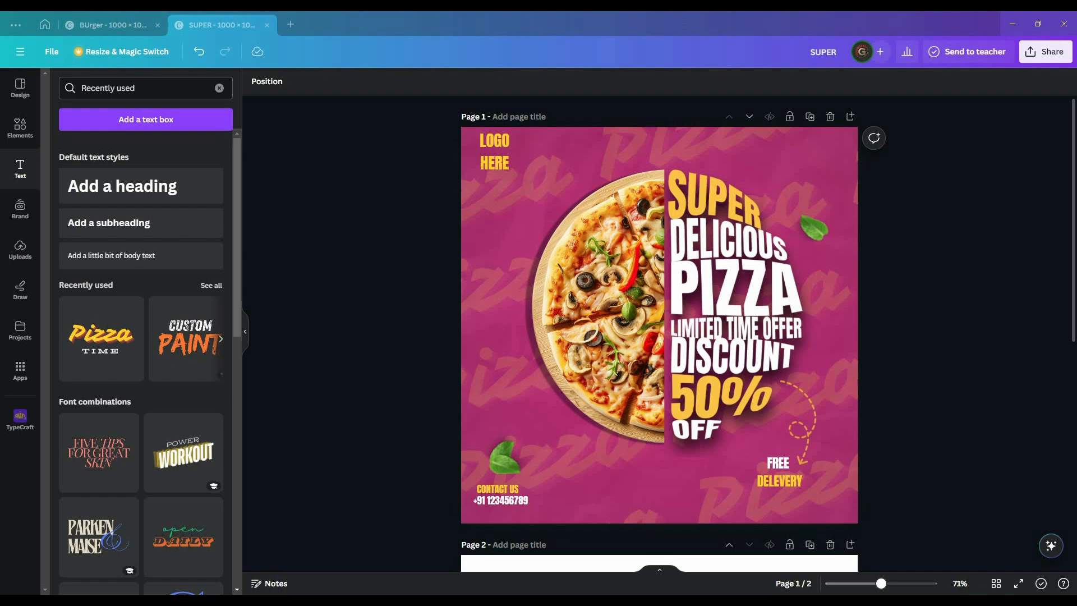
# - Clear the "dotted line" search and browse the full shapes library
pyautogui.click(21, 128)
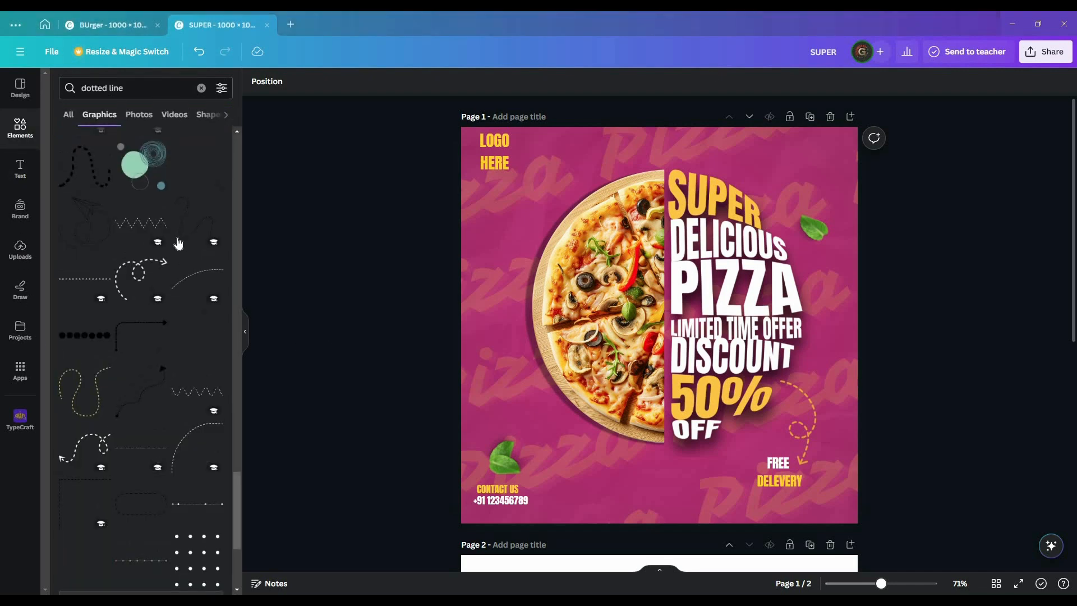
pyautogui.click(69, 114)
pyautogui.click(202, 89)
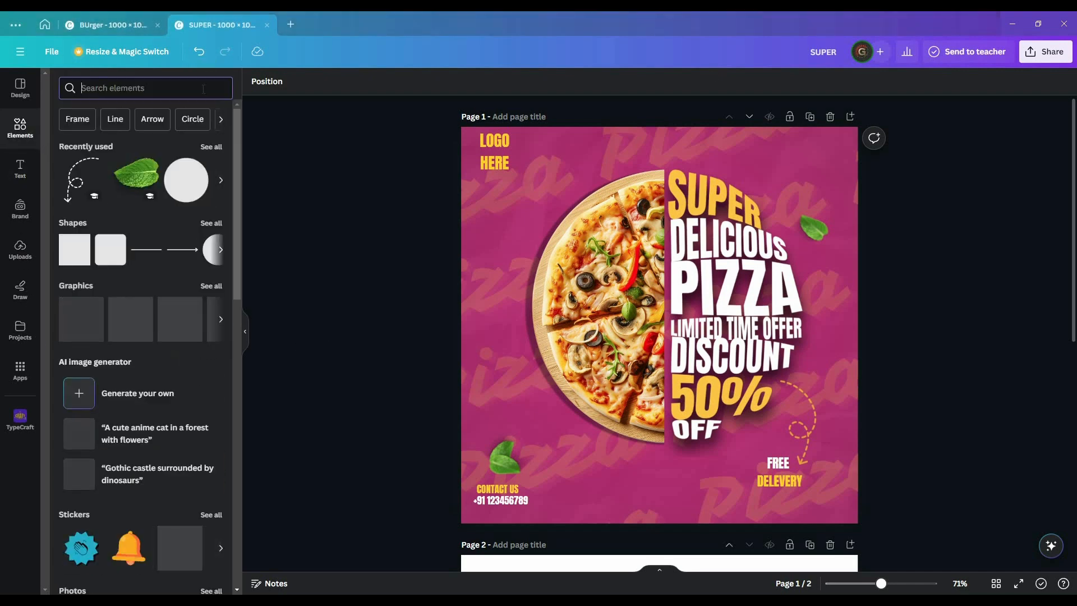
pyautogui.click(210, 223)
pyautogui.scroll(-10, 208, 289)
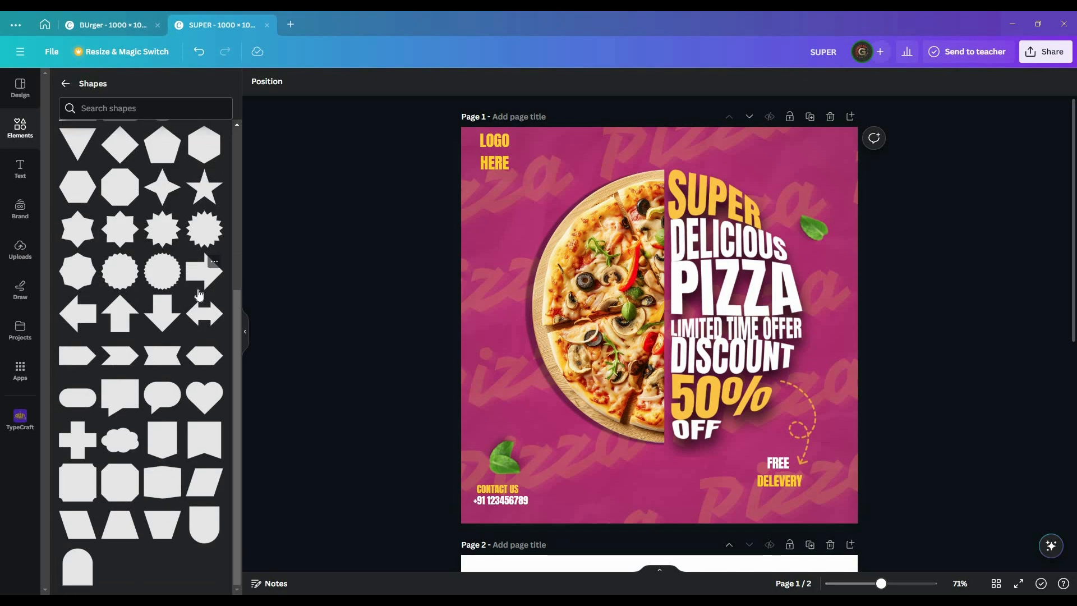
pyautogui.scroll(8, 168, 330)
pyautogui.scroll(-2, 187, 317)
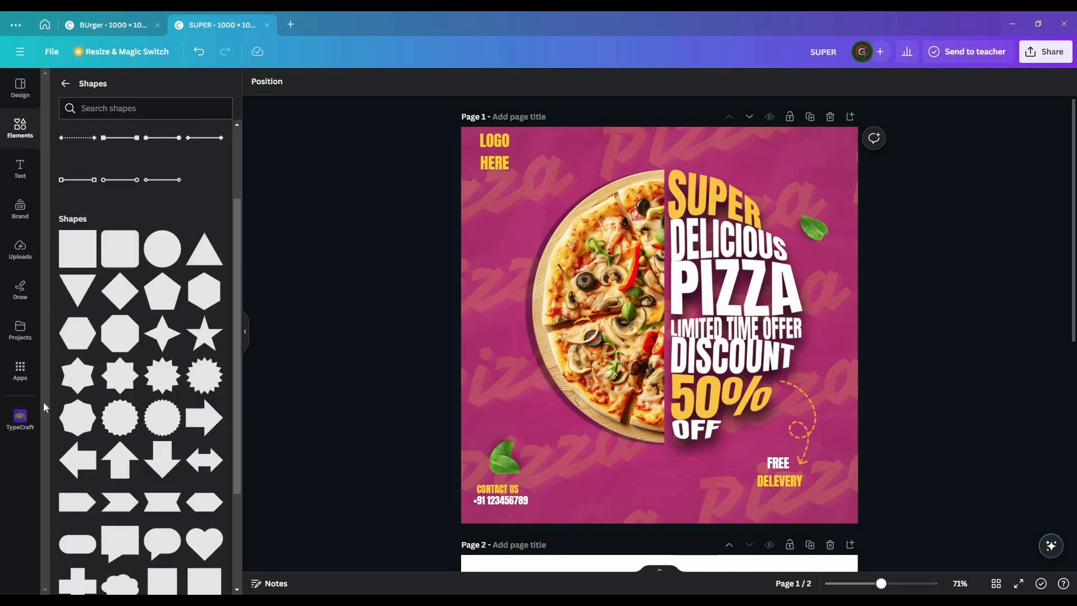
# - Search the apps for "CUSTOM SHAPE"
pyautogui.click(21, 370)
pyautogui.click(138, 88)
pyautogui.write('qUSTOM')
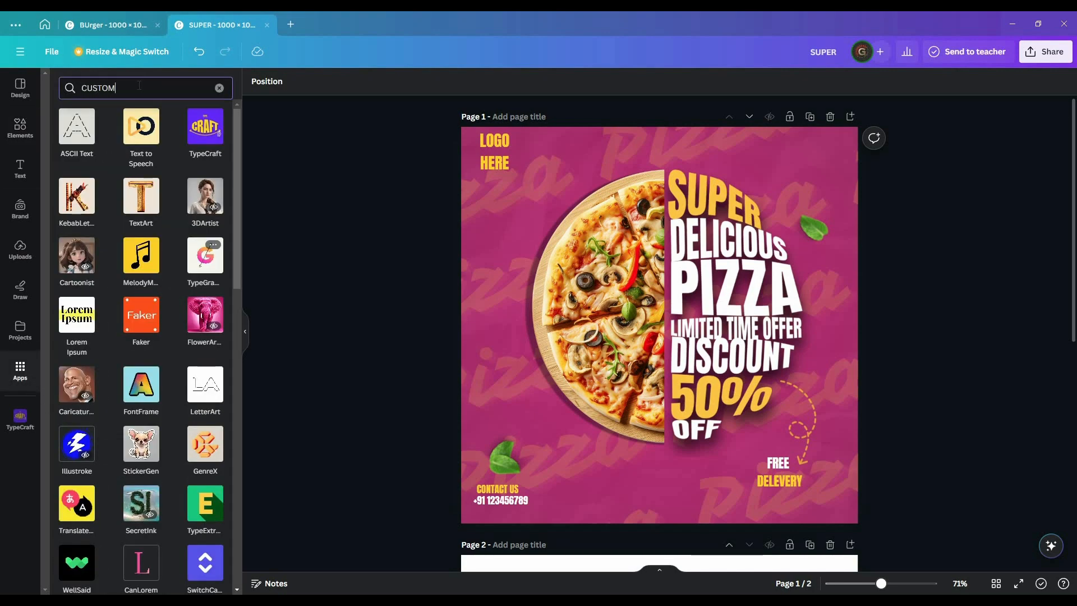
pyautogui.write(' SHAPE')
pyautogui.click(113, 131)
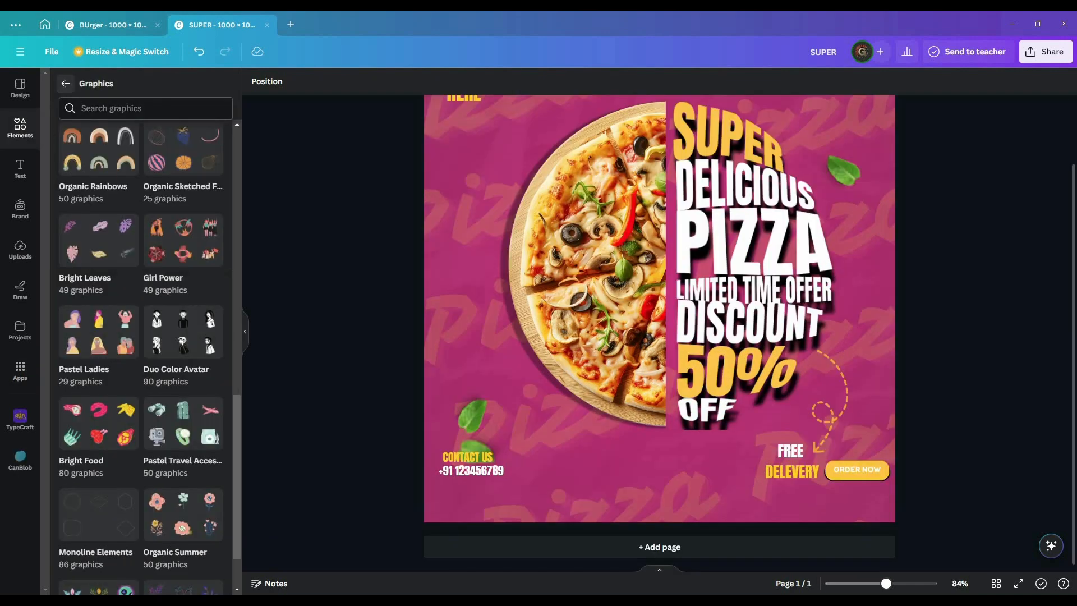
# - Try a line with round endpoints along the poster's bottom, between the contact details and the FREE DELEVERY text
pyautogui.click(65, 79)
pyautogui.click(214, 193)
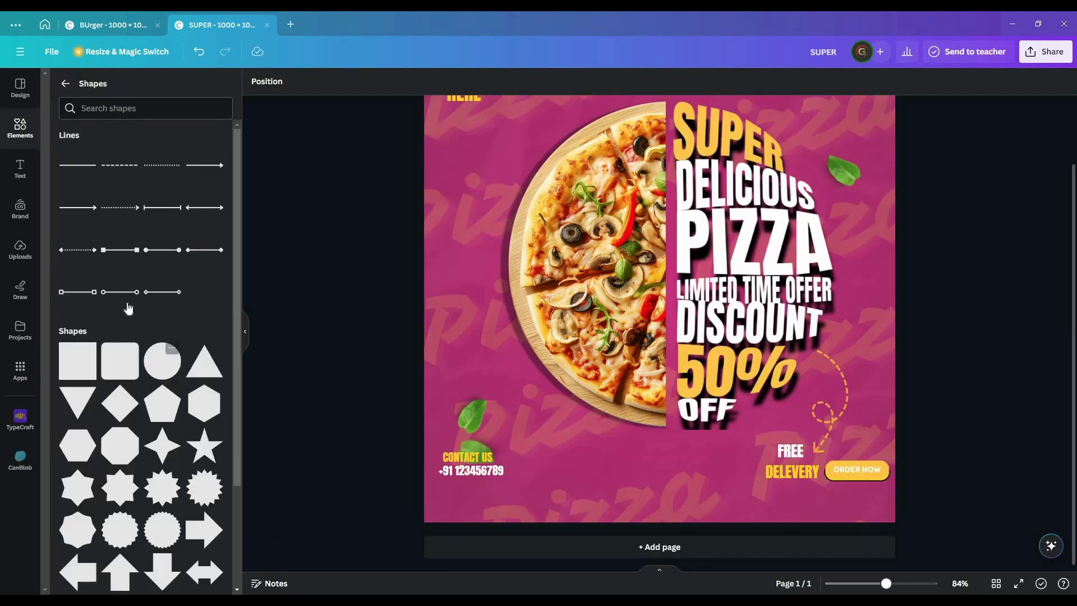
pyautogui.click(162, 249)
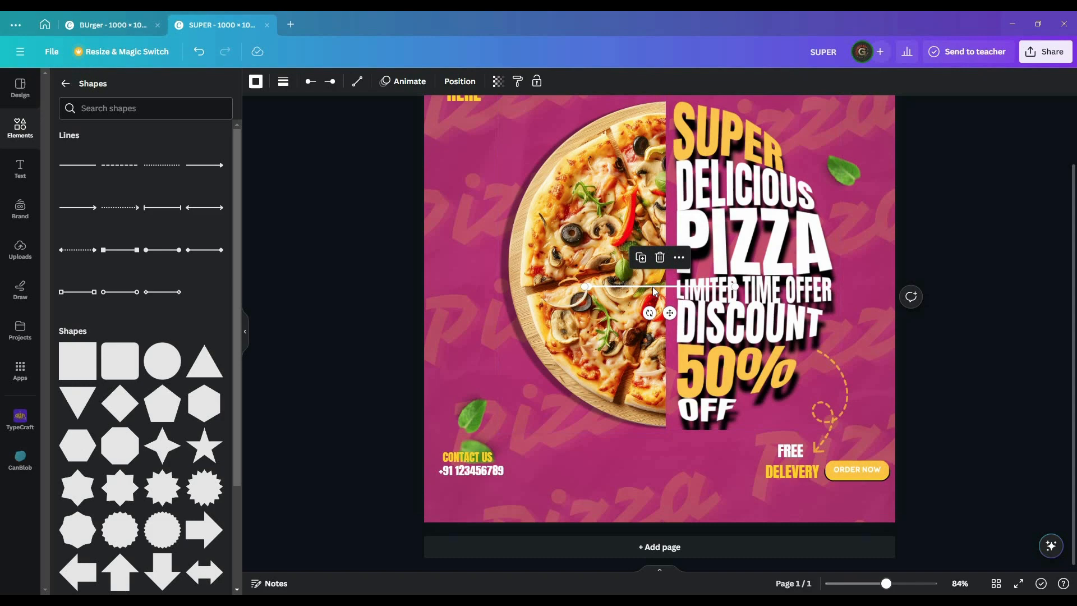
pyautogui.moveTo(655, 288); pyautogui.dragTo(682, 469)
pyautogui.click(991, 391)
pyautogui.scroll(1, 991, 392)
pyautogui.scroll(-1, 990, 391)
pyautogui.press('Delete')
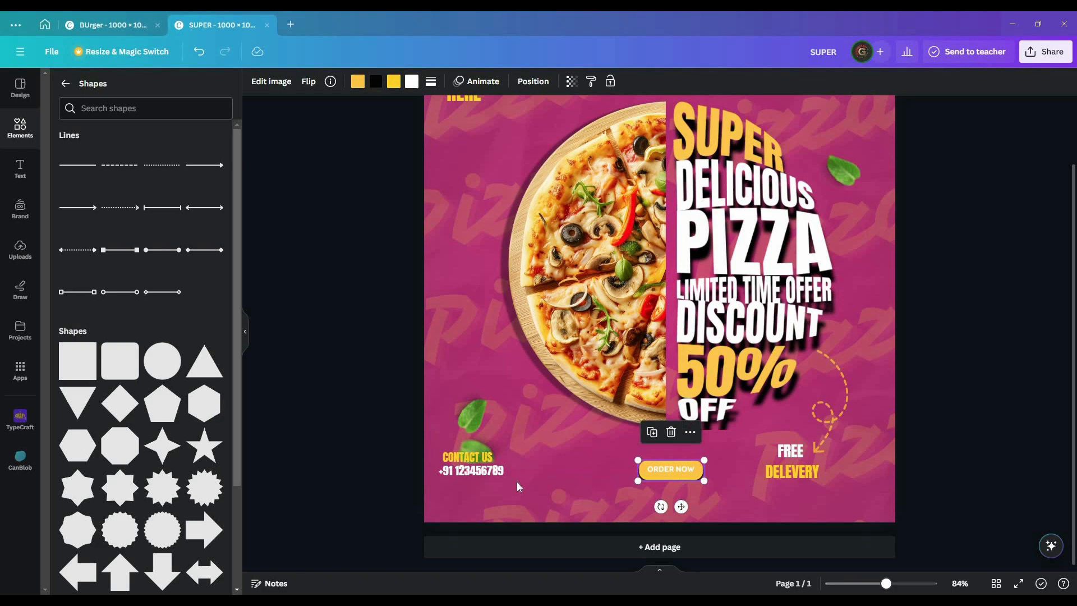
# - Raise the lower of the two lower-left leaves clear of CONTACT US and nudge the LOGO HERE text slightly down
pyautogui.click(477, 428)
pyautogui.click(335, 427)
pyautogui.scroll(1, 331, 427)
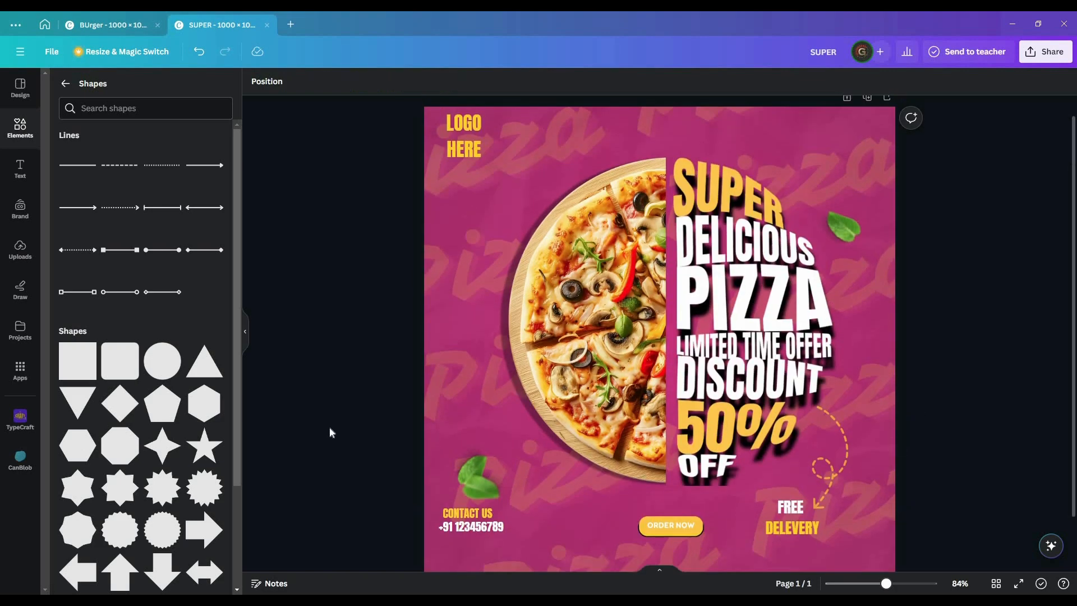
pyautogui.moveTo(469, 130); pyautogui.dragTo(466, 141)
pyautogui.click(338, 260)
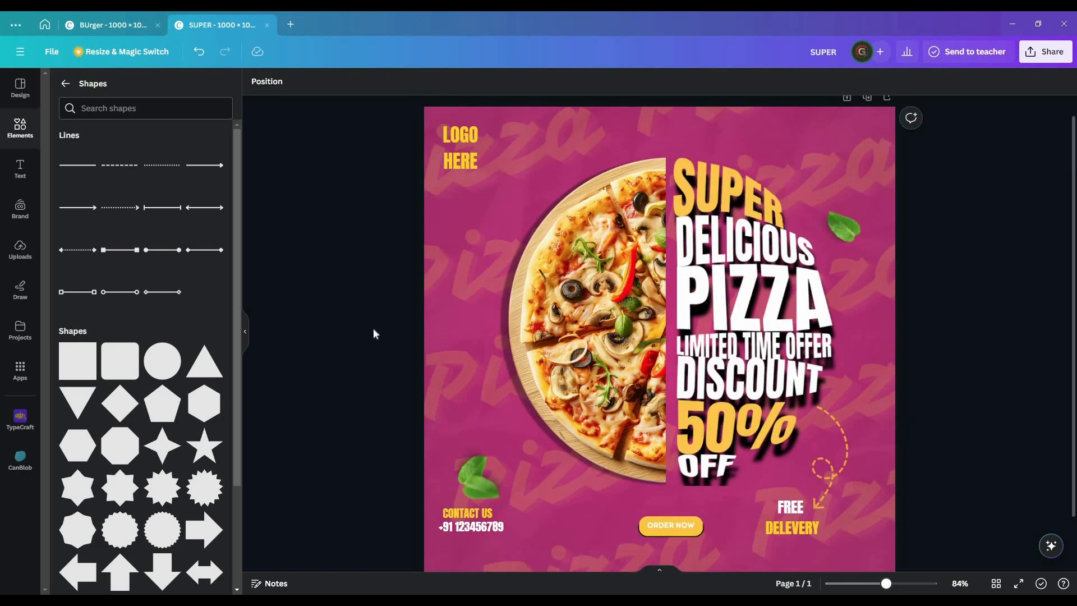